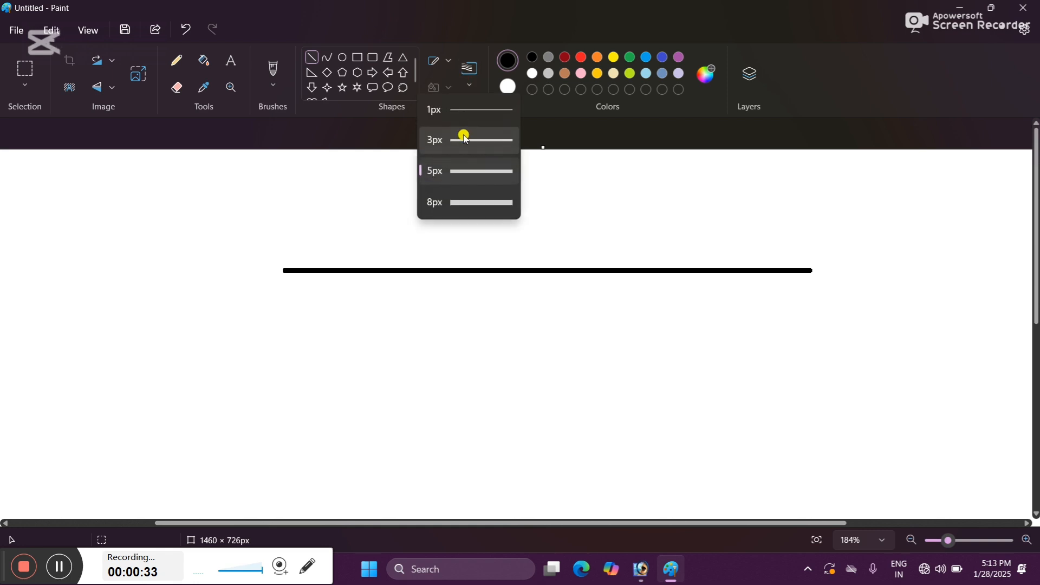
Draw a 3 px horizontal line about 511 px long above the thick line and nudge it down close to it
{"action": "left_click", "coordinate": [462, 139]}
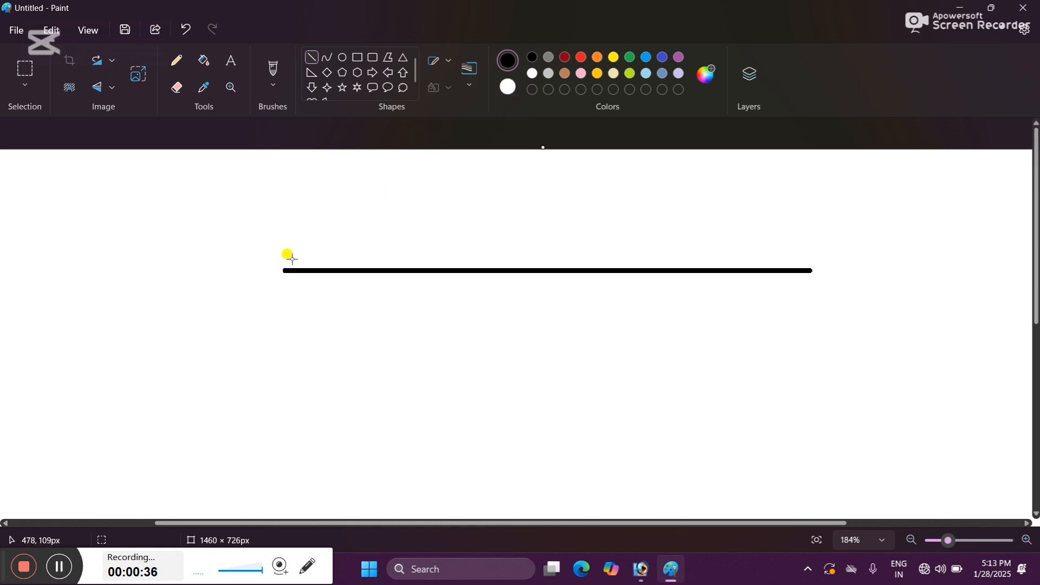
{"action": "left_click_drag", "start_coordinate": [293, 259], "coordinate": [803, 254]}
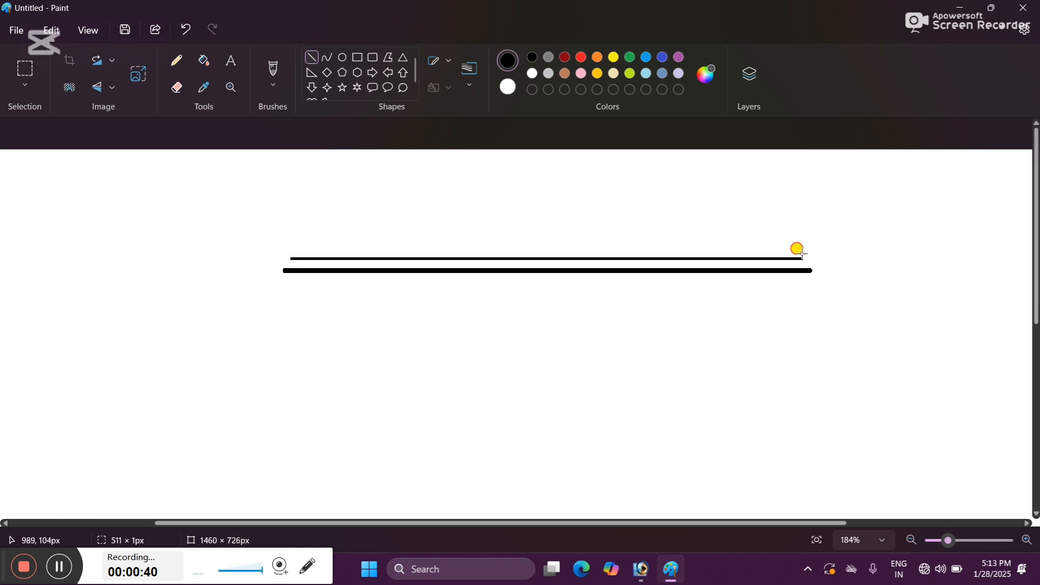
{"action": "key", "text": "Down"}
{"action": "key", "text": "Down"}
{"action": "key", "text": "Down"}
{"action": "key", "text": "Down"}
{"action": "key", "text": "Down"}
{"action": "key", "text": "Down"}
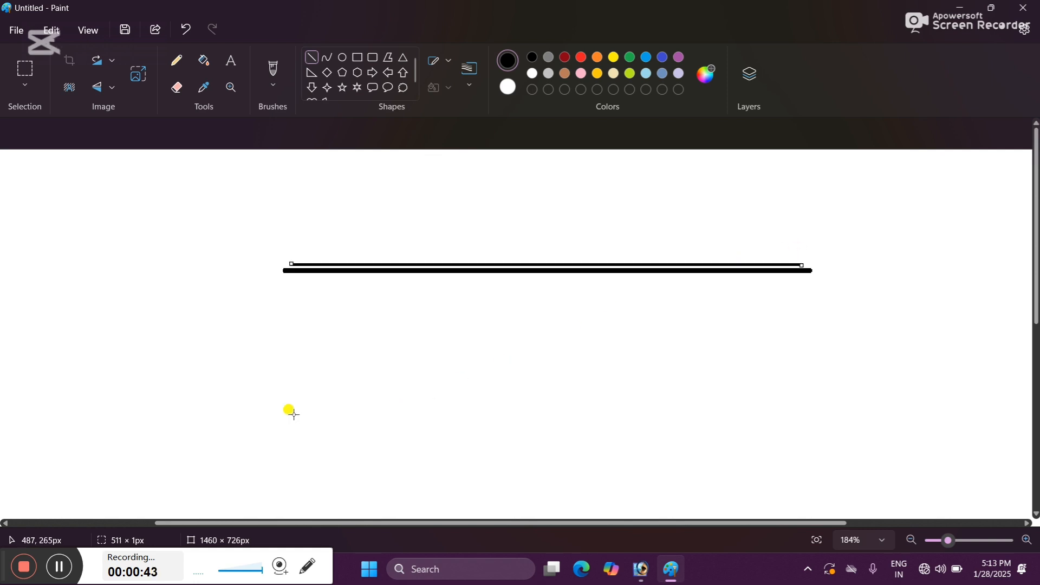
{"action": "left_click", "coordinate": [59, 566]}
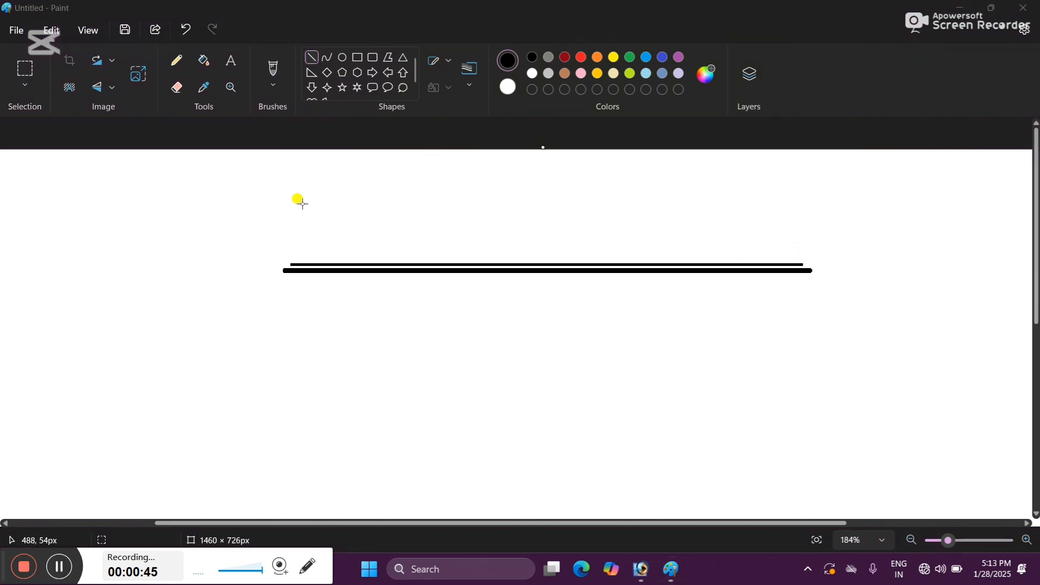
Draw sloping roof edges outward from both ridge ends, plus a horizontal eave about 268 px long from the left edge's foot
{"action": "left_click_drag", "start_coordinate": [290, 266], "coordinate": [223, 330]}
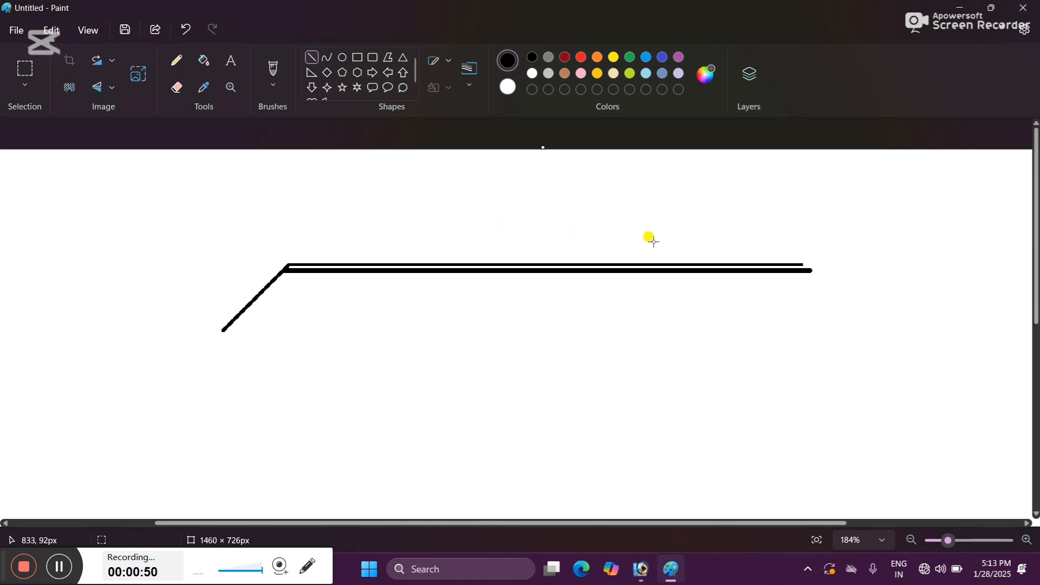
{"action": "mouse_move", "coordinate": [805, 263]}
{"action": "left_mouse_down"}
{"action": "mouse_move", "coordinate": [867, 336]}
{"action": "mouse_move", "coordinate": [882, 335]}
{"action": "left_mouse_up"}
{"action": "left_click", "coordinate": [879, 299]}
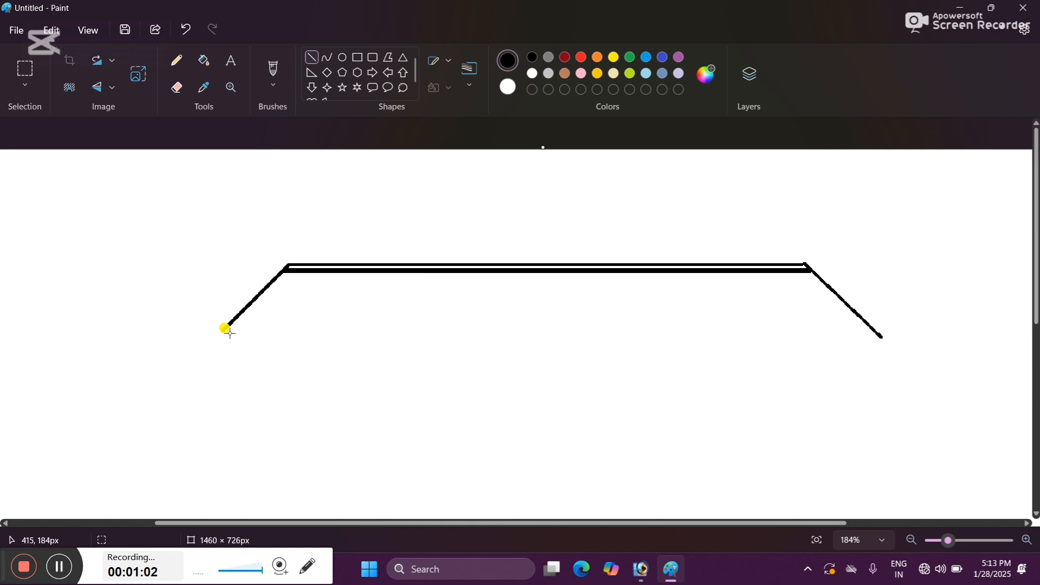
{"action": "mouse_move", "coordinate": [225, 330]}
{"action": "left_mouse_down"}
{"action": "mouse_move", "coordinate": [544, 372]}
{"action": "mouse_move", "coordinate": [489, 361]}
{"action": "left_mouse_up"}
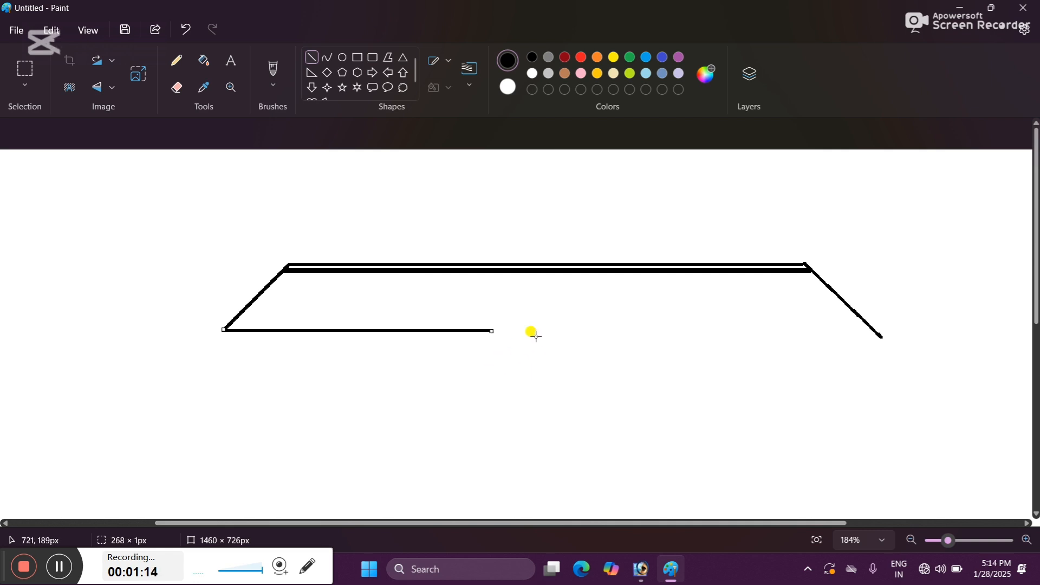
Draw a 1 px horizontal line about 266 px long above the left eave and nudge it down close to the eave
{"action": "left_click", "coordinate": [470, 93]}
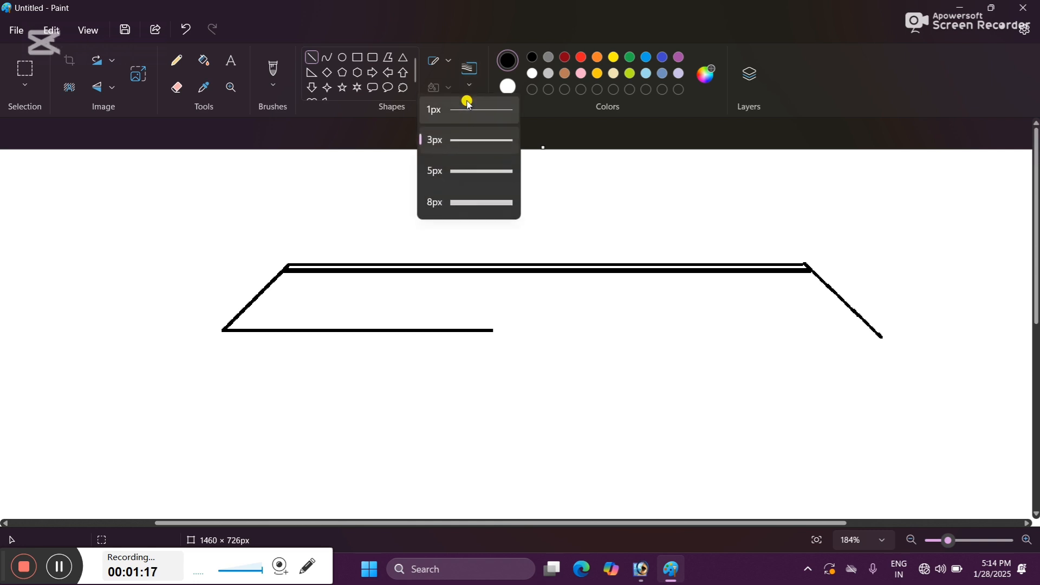
{"action": "left_click", "coordinate": [467, 109]}
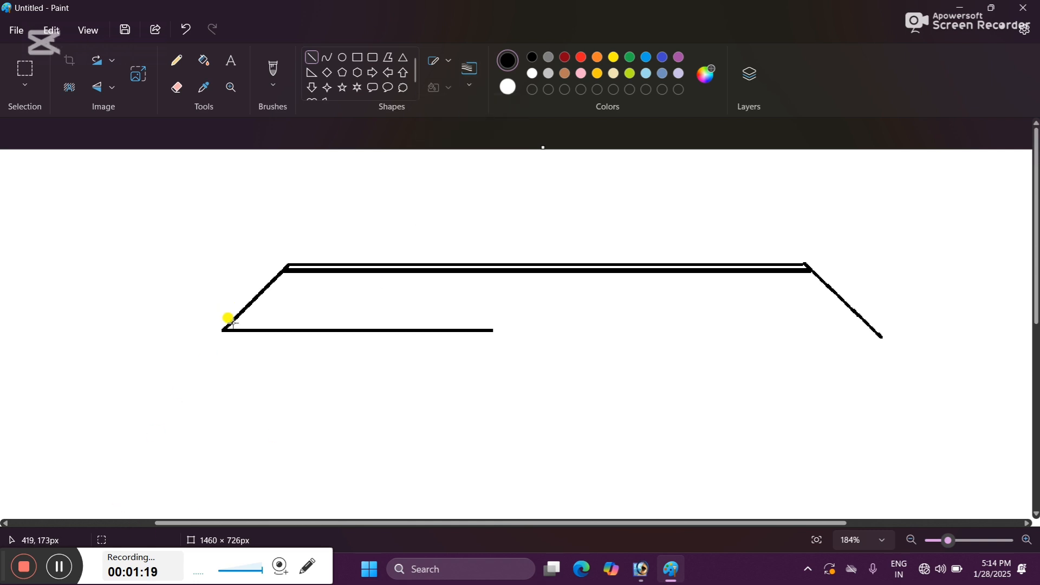
{"action": "left_click_drag", "start_coordinate": [233, 321], "coordinate": [502, 321]}
{"action": "key", "text": "Down"}
{"action": "key", "text": "Down"}
{"action": "key", "text": "Down"}
{"action": "key", "text": "Down"}
{"action": "key", "text": "Down"}
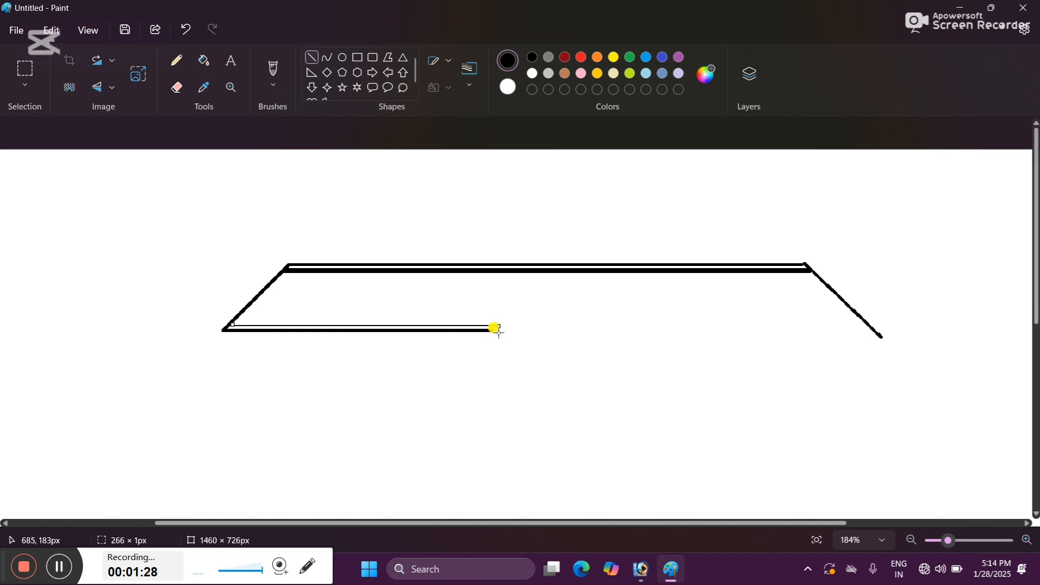
{"action": "left_click", "coordinate": [466, 293]}
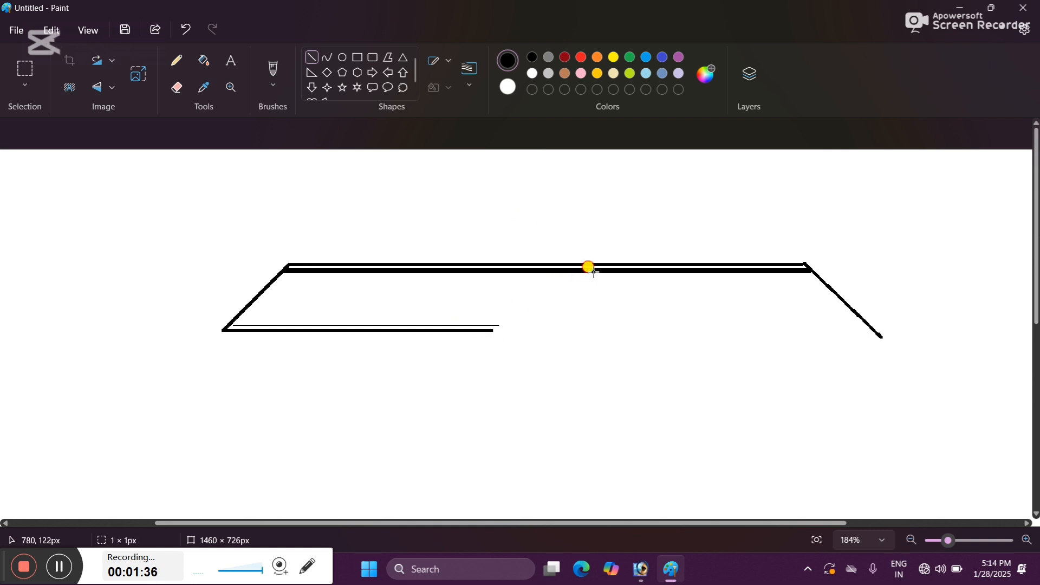
Draw a 3 px diagonal gable slope about 80 × 80 px rising from the left eave's inner end to the ridge
{"action": "mouse_move", "coordinate": [594, 271]}
{"action": "left_mouse_down"}
{"action": "mouse_move", "coordinate": [482, 353]}
{"action": "mouse_move", "coordinate": [483, 323]}
{"action": "mouse_move", "coordinate": [504, 324]}
{"action": "left_mouse_up"}
{"action": "key", "text": "ctrl+z"}
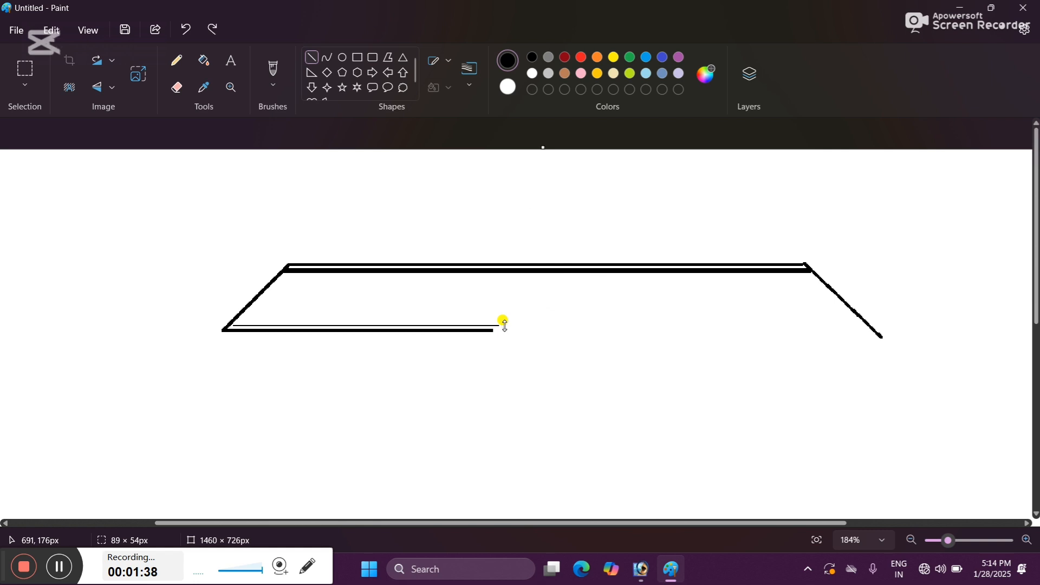
{"action": "left_click", "coordinate": [465, 85]}
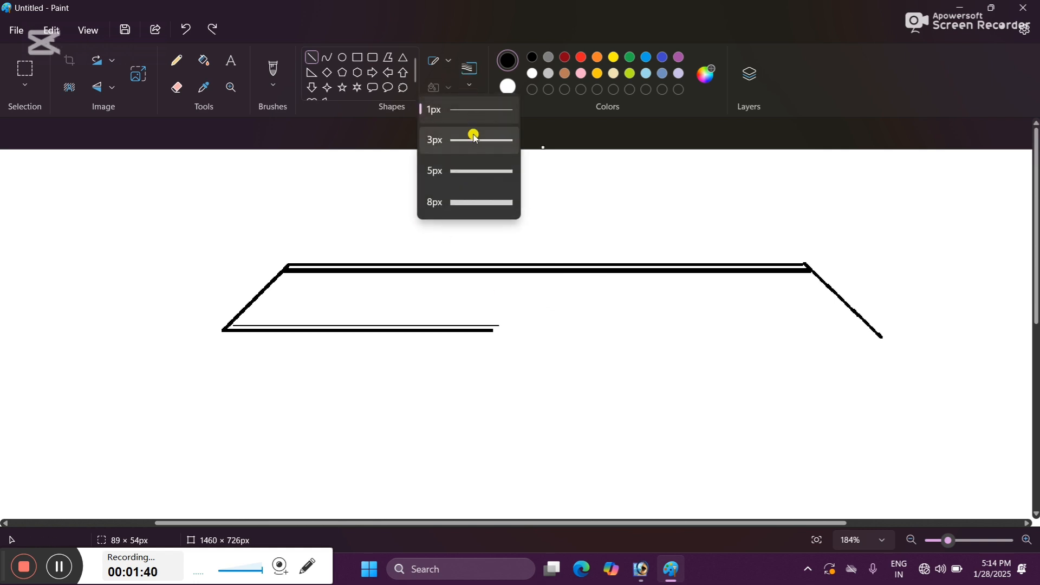
{"action": "left_click", "coordinate": [472, 135]}
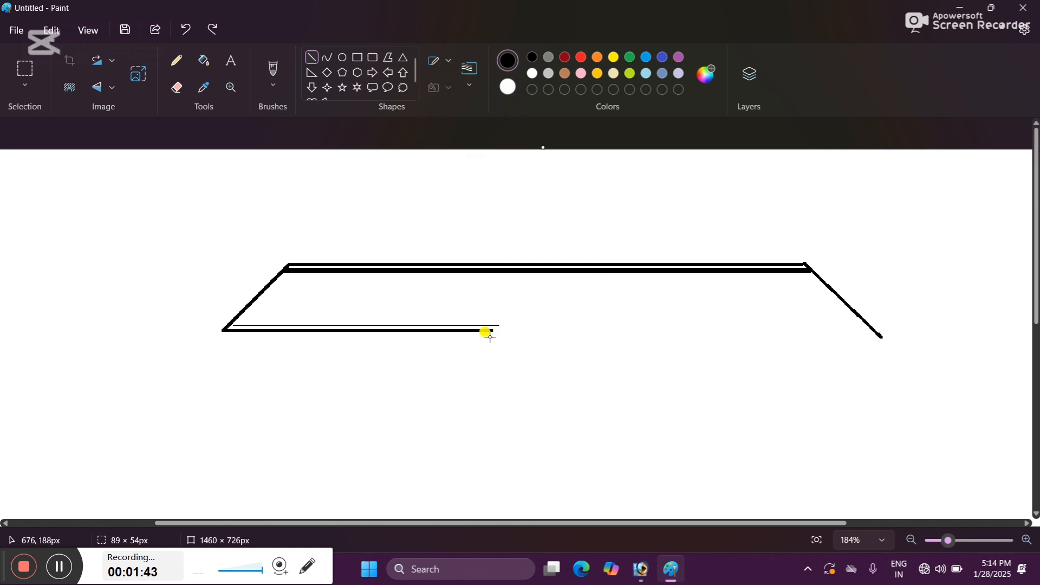
{"action": "mouse_move", "coordinate": [490, 337]}
{"action": "left_mouse_down"}
{"action": "mouse_move", "coordinate": [594, 292]}
{"action": "mouse_move", "coordinate": [593, 280]}
{"action": "left_mouse_up"}
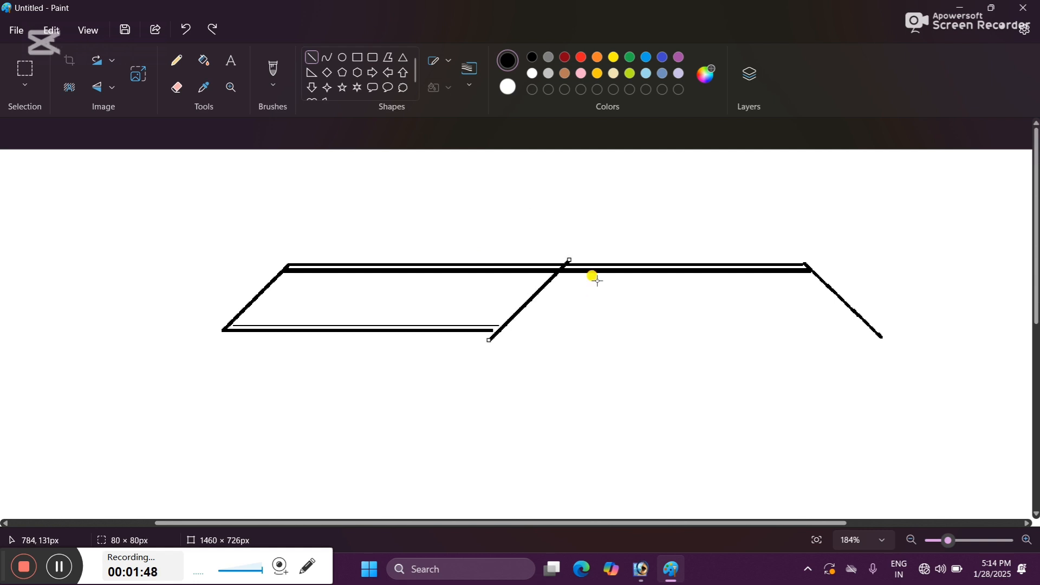
Move the diagonal to join the ridge and the left eave's end, and extend its lower end beyond the eave
{"action": "left_click_drag", "start_coordinate": [524, 308], "coordinate": [524, 319]}
{"action": "key", "text": "Left"}
{"action": "key", "text": "Left"}
{"action": "key", "text": "Left"}
{"action": "key", "text": "Left"}
{"action": "key", "text": "Left"}
{"action": "key", "text": "Left"}
{"action": "key", "text": "Left"}
{"action": "key", "text": "Left"}
{"action": "key", "text": "Left"}
{"action": "key", "text": "Left"}
{"action": "key", "text": "Left"}
{"action": "key", "text": "Left"}
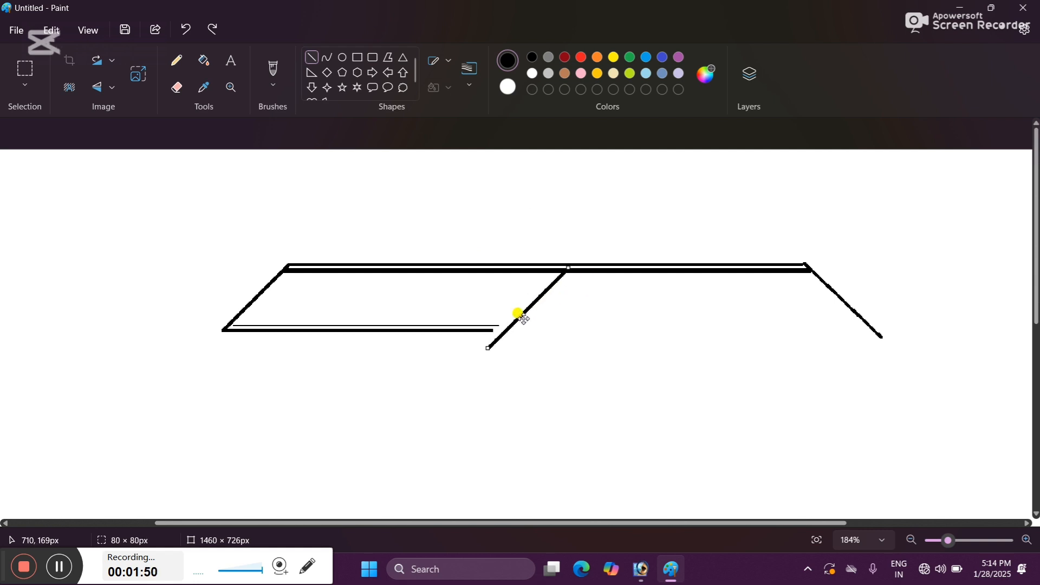
{"action": "key", "text": "Left"}
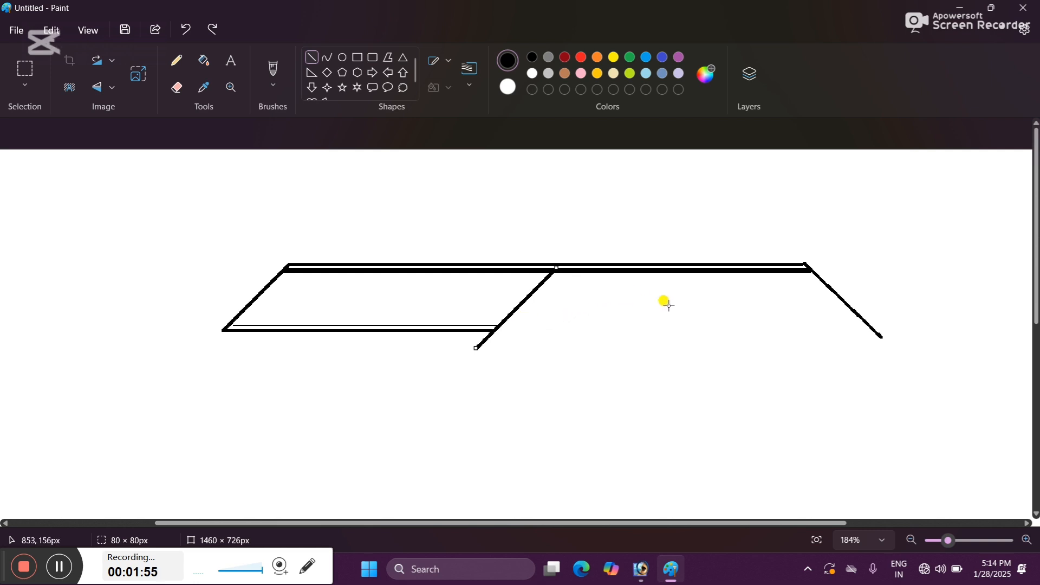
{"action": "mouse_move", "coordinate": [476, 348]}
{"action": "left_mouse_down"}
{"action": "mouse_move", "coordinate": [456, 356]}
{"action": "mouse_move", "coordinate": [462, 363]}
{"action": "left_mouse_up"}
{"action": "left_click", "coordinate": [604, 306]}
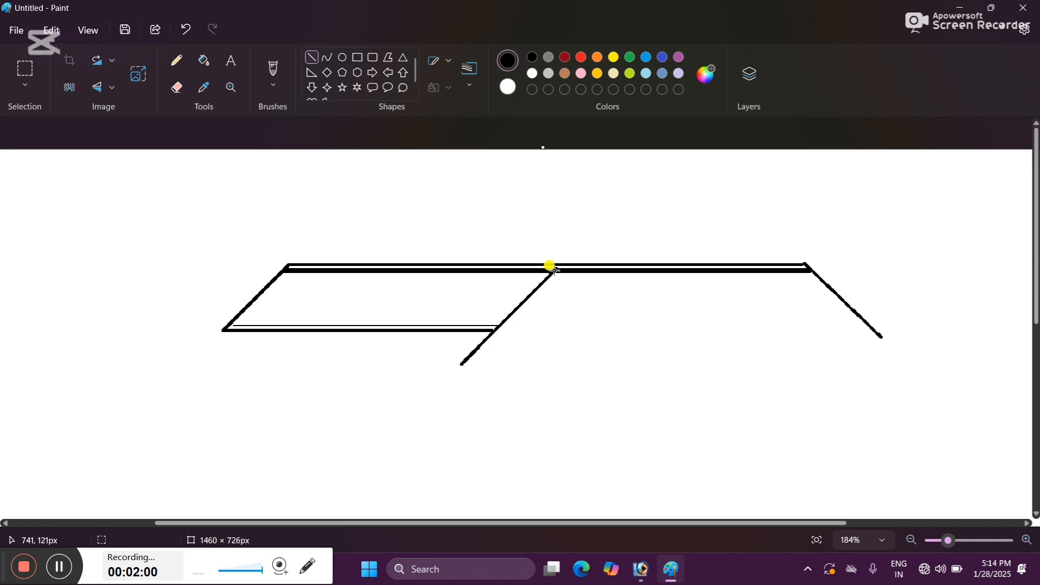
Draw the opposite 3 px gable slope from the peak down to the right, undoing the first attempt
{"action": "mouse_move", "coordinate": [557, 271]}
{"action": "left_mouse_down"}
{"action": "mouse_move", "coordinate": [653, 366]}
{"action": "mouse_move", "coordinate": [673, 336]}
{"action": "mouse_move", "coordinate": [663, 357]}
{"action": "mouse_move", "coordinate": [669, 373]}
{"action": "mouse_move", "coordinate": [657, 375]}
{"action": "mouse_move", "coordinate": [666, 368]}
{"action": "left_mouse_up"}
{"action": "key", "text": "ctrl+z"}
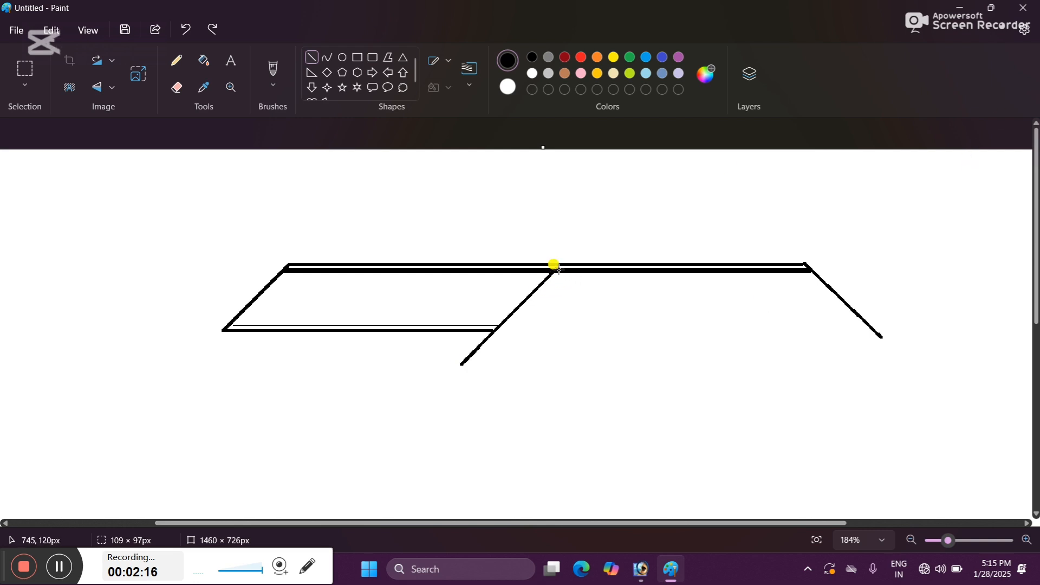
{"action": "mouse_move", "coordinate": [558, 270]}
{"action": "left_mouse_down"}
{"action": "mouse_move", "coordinate": [608, 343]}
{"action": "mouse_move", "coordinate": [645, 334]}
{"action": "mouse_move", "coordinate": [655, 366]}
{"action": "mouse_move", "coordinate": [634, 340]}
{"action": "mouse_move", "coordinate": [653, 374]}
{"action": "left_mouse_up"}
{"action": "left_click", "coordinate": [678, 329]}
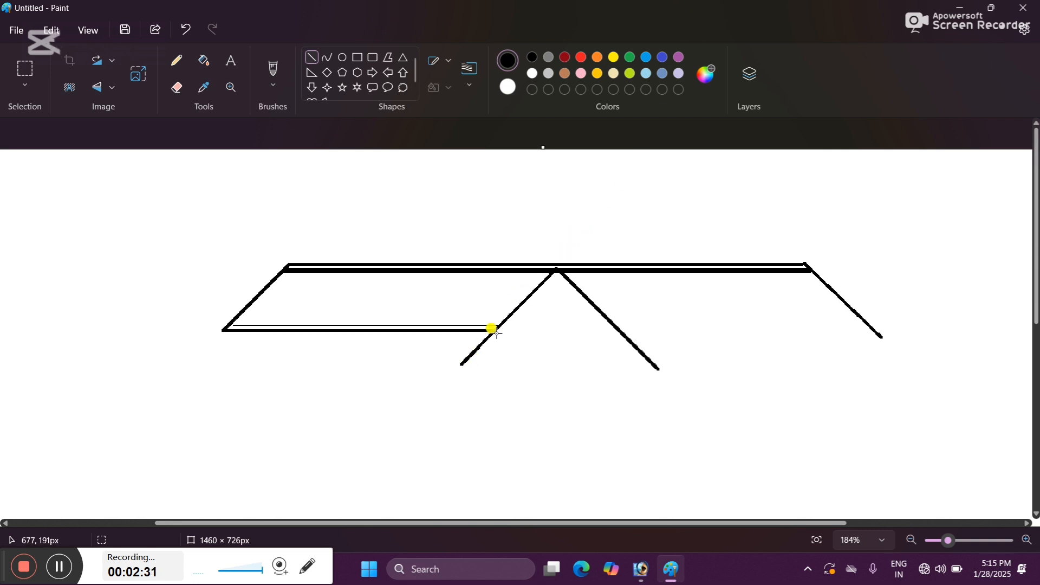
Draw a 1 px diagonal about 83 × 83 px inside the left gable slope and nudge it parallel beneath the slope
{"action": "left_click", "coordinate": [470, 79]}
{"action": "left_click", "coordinate": [470, 142]}
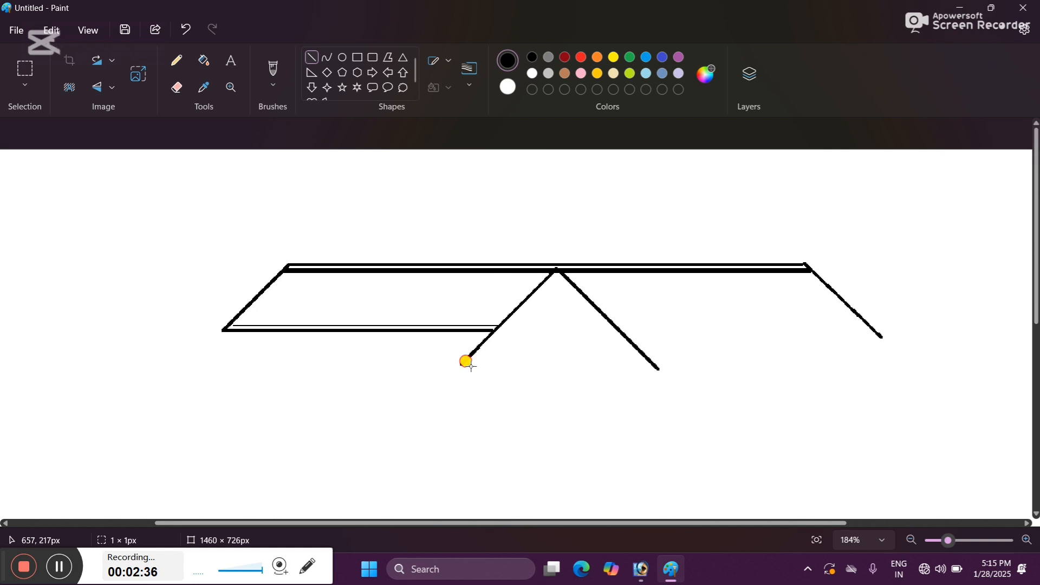
{"action": "mouse_move", "coordinate": [471, 366]}
{"action": "left_mouse_down"}
{"action": "mouse_move", "coordinate": [518, 359]}
{"action": "mouse_move", "coordinate": [528, 313]}
{"action": "mouse_move", "coordinate": [562, 289]}
{"action": "left_mouse_up"}
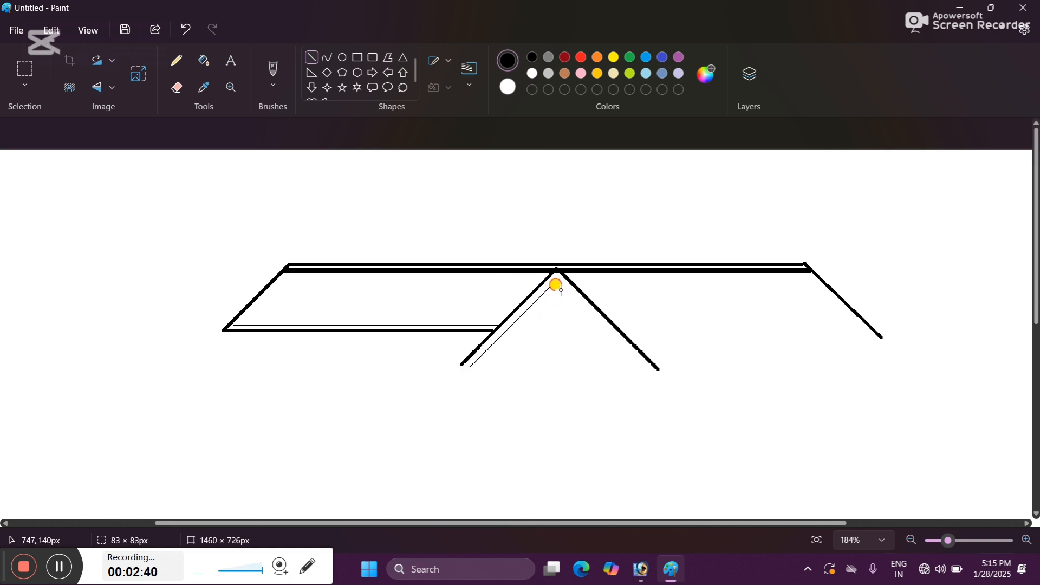
{"action": "key", "text": "Left"}
{"action": "key", "text": "Left"}
{"action": "key", "text": "Left"}
{"action": "key", "text": "Left"}
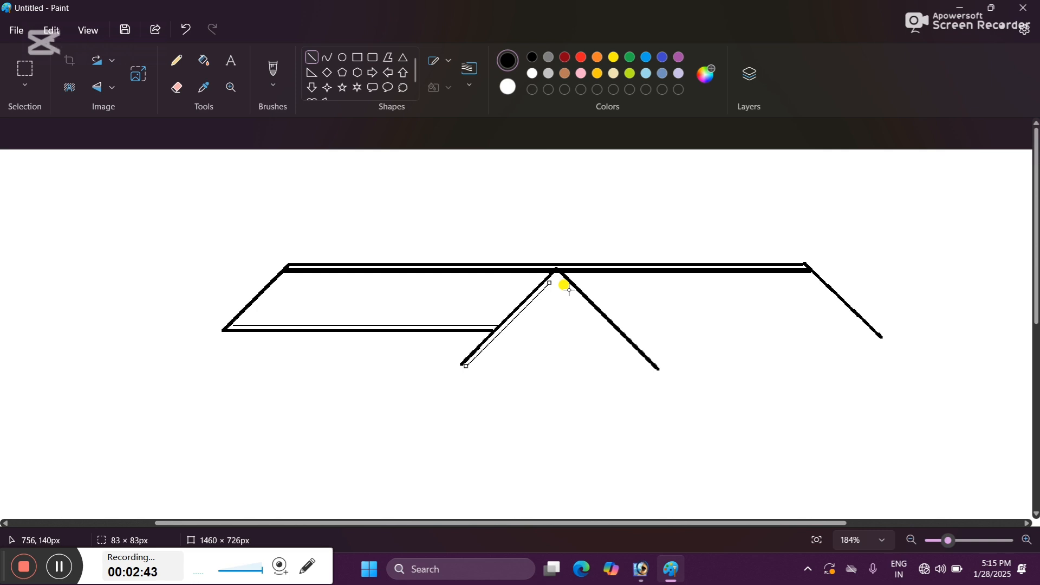
{"action": "key", "text": "Up"}
{"action": "key", "text": "Up"}
{"action": "key", "text": "Up"}
{"action": "key", "text": "Right"}
{"action": "key", "text": "Right"}
{"action": "key", "text": "Right"}
{"action": "key", "text": "Right"}
{"action": "key", "text": "Right"}
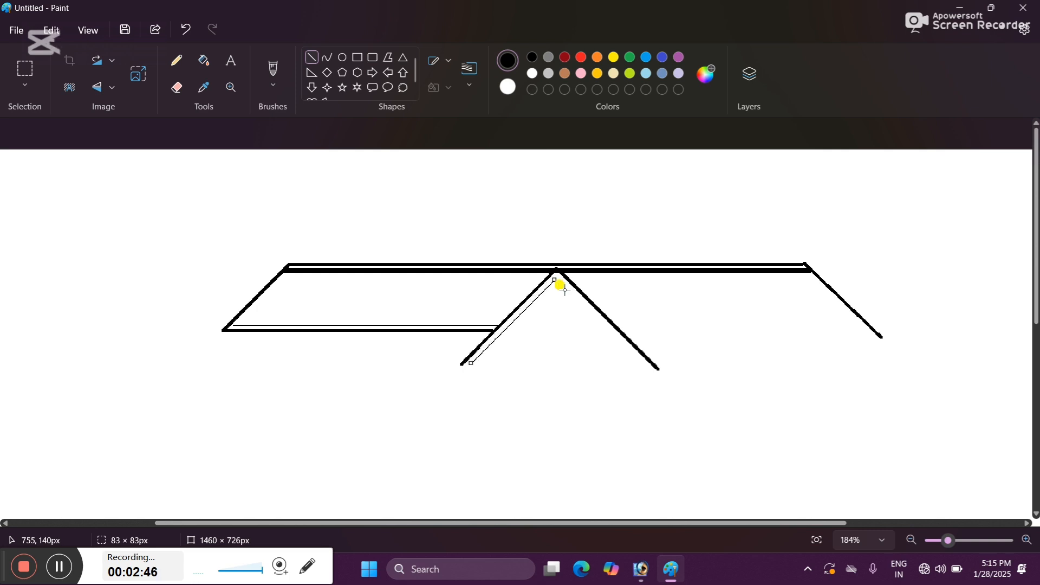
Draw a matching 1 px diagonal inside the right gable slope, starting from the upper end of the left inner line
{"action": "left_click_drag", "start_coordinate": [553, 282], "coordinate": [650, 369]}
{"action": "left_click", "coordinate": [566, 310]}
{"action": "left_click", "coordinate": [667, 333]}
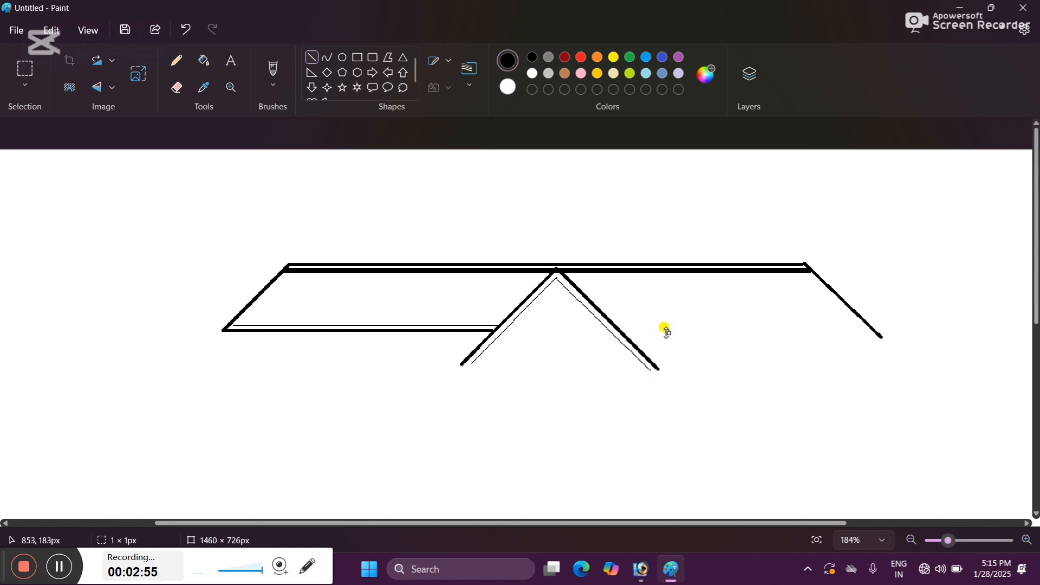
Close the lower ends of both gable slopes with short 3 px horizontal lines about 15 px and 14 px long
{"action": "left_click", "coordinate": [469, 68]}
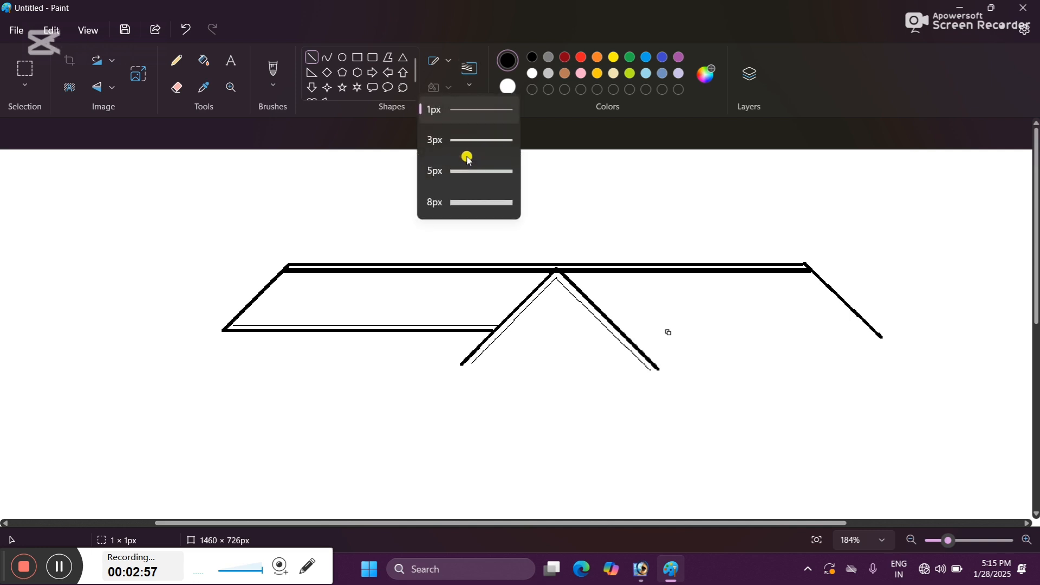
{"action": "left_click", "coordinate": [468, 154]}
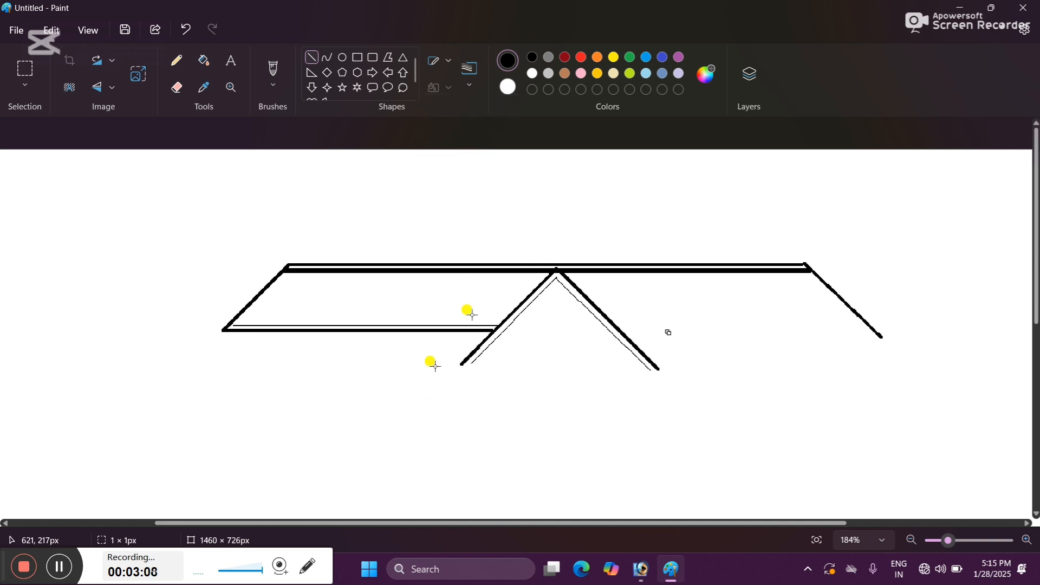
{"action": "left_click_drag", "start_coordinate": [462, 365], "coordinate": [479, 363]}
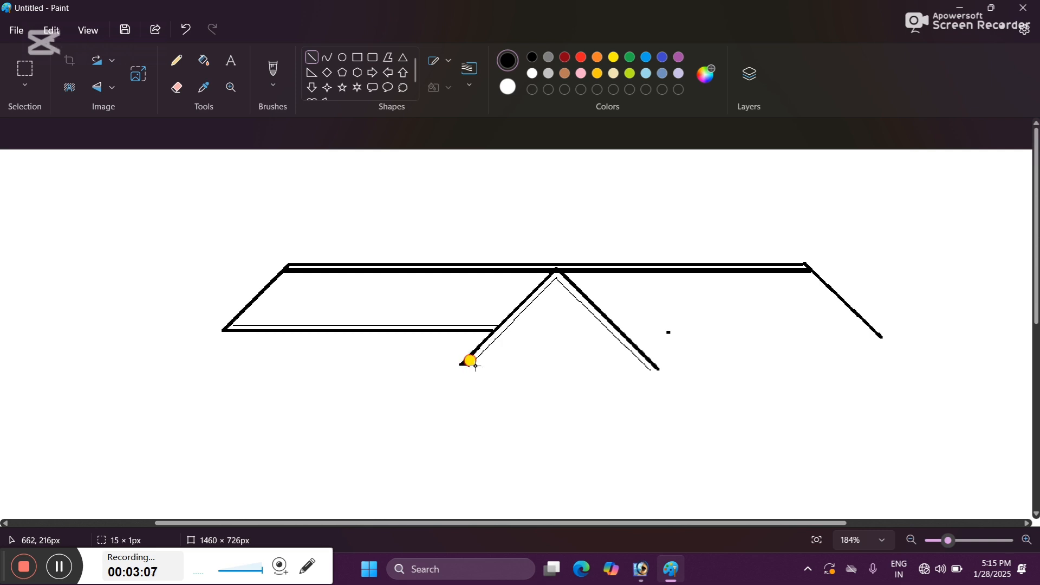
{"action": "left_click_drag", "start_coordinate": [476, 366], "coordinate": [474, 366]}
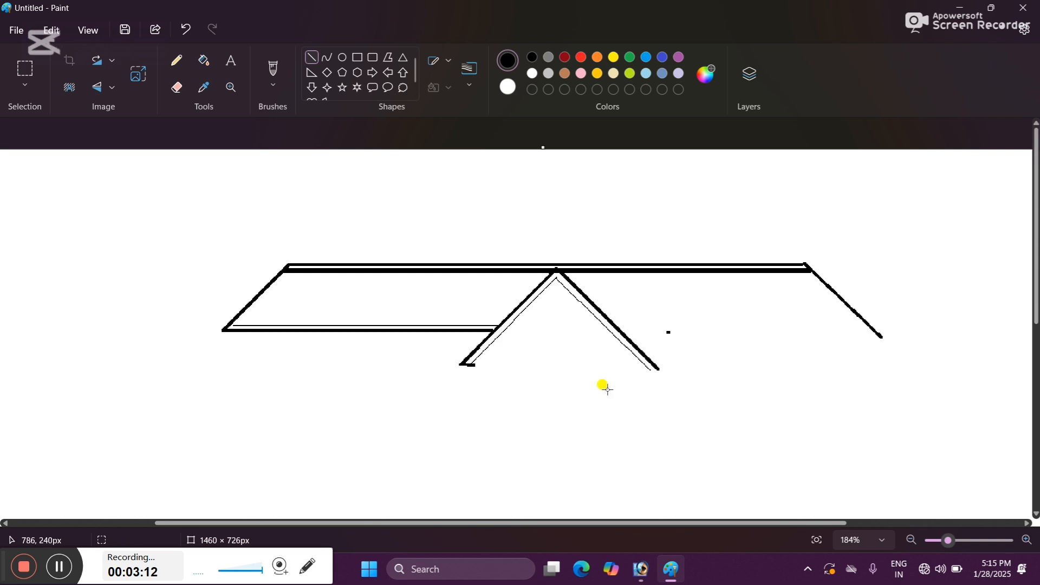
{"action": "left_click", "coordinate": [653, 371]}
{"action": "left_click_drag", "start_coordinate": [660, 371], "coordinate": [644, 371]}
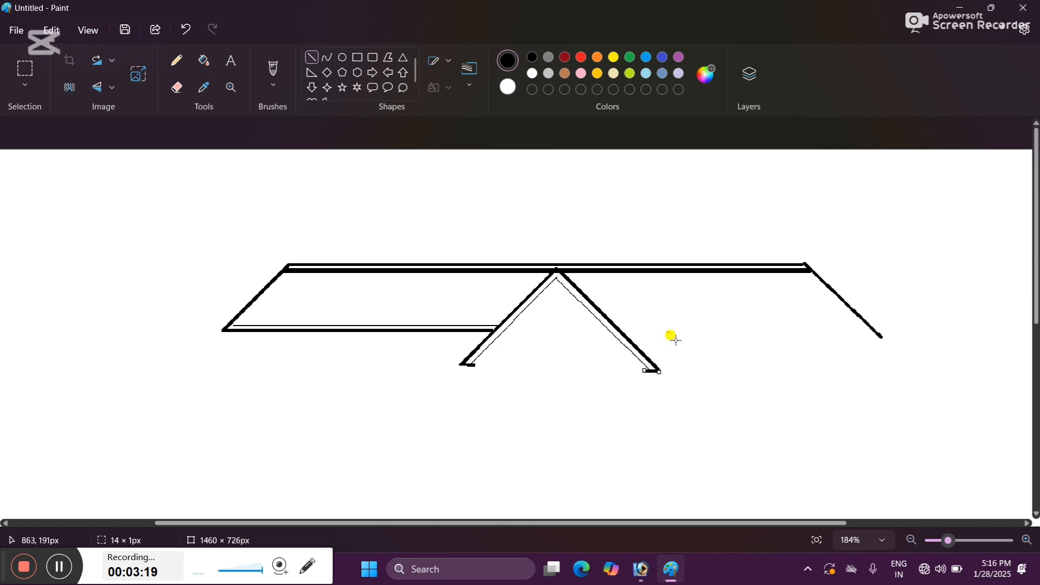
{"action": "left_click", "coordinate": [678, 334]}
Draw two 3 px vertical wall lines about 145 px long down from the left eave, one near its outer end
{"action": "scroll", "coordinate": [662, 380], "scroll_direction": "down", "scroll_amount": 2}
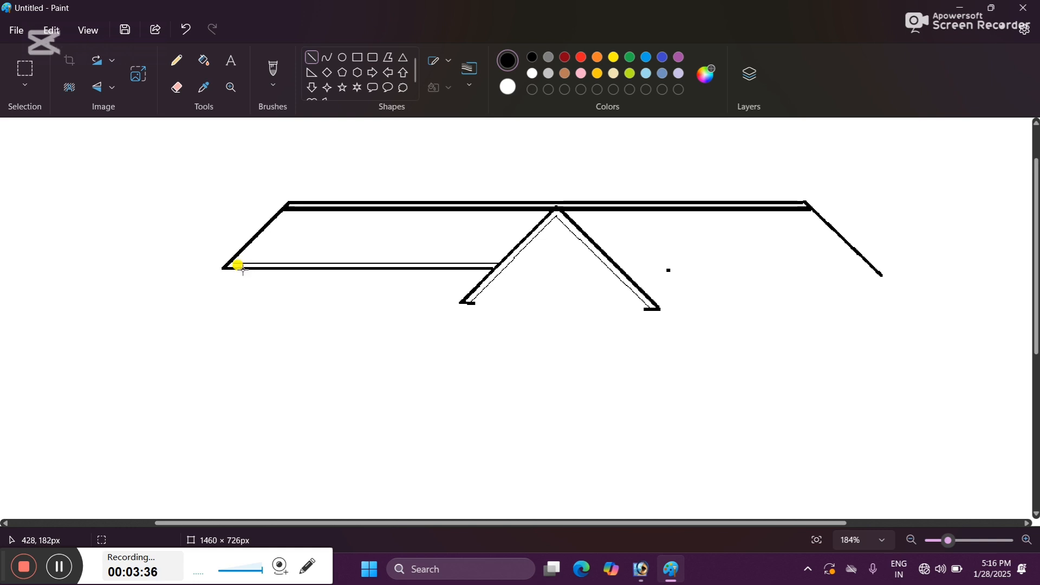
{"action": "left_click_drag", "start_coordinate": [243, 270], "coordinate": [243, 420]}
{"action": "left_click", "coordinate": [306, 366]}
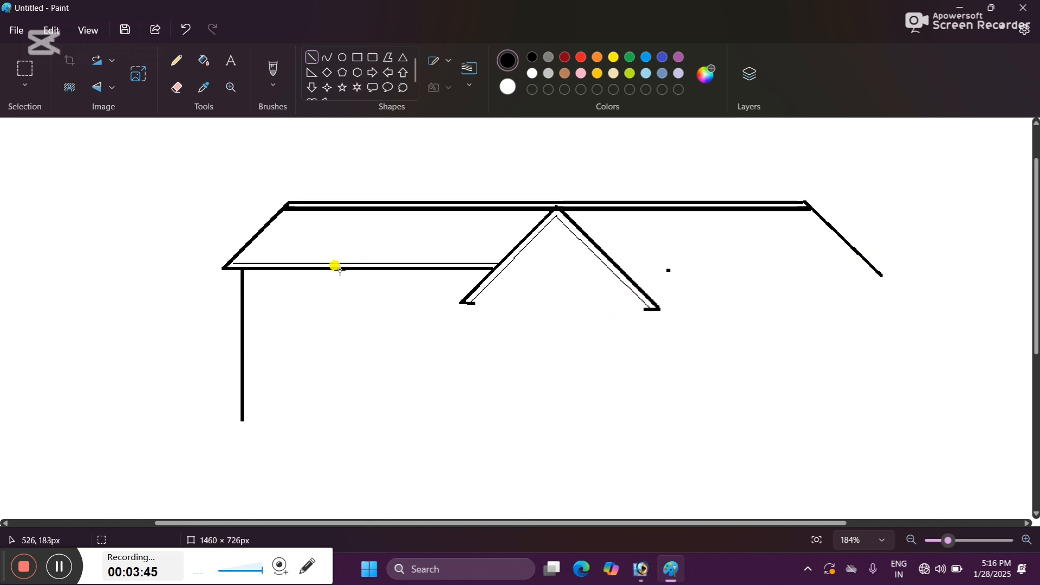
{"action": "left_click_drag", "start_coordinate": [341, 270], "coordinate": [348, 416]}
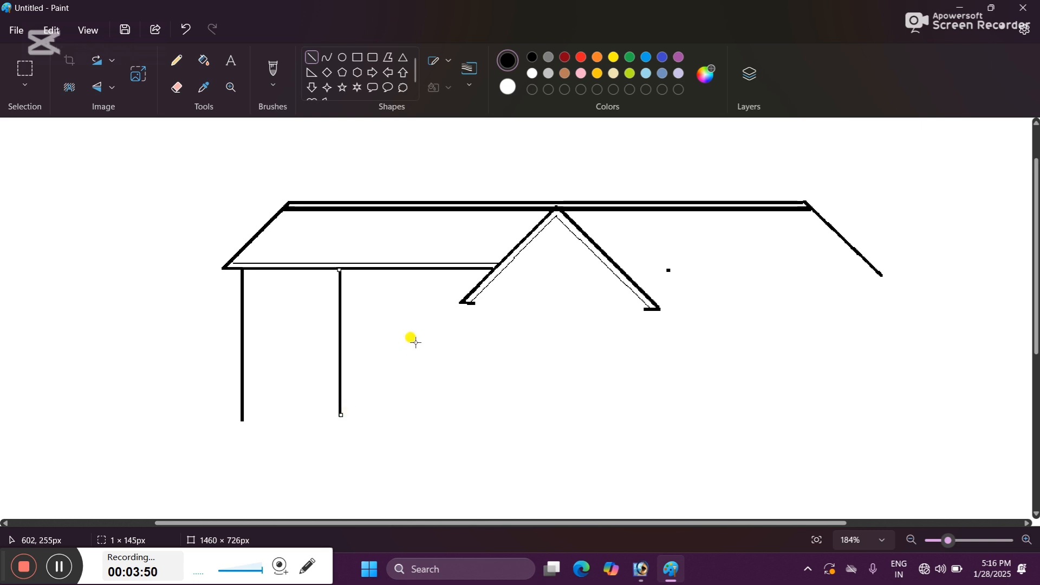
{"action": "left_click", "coordinate": [282, 327]}
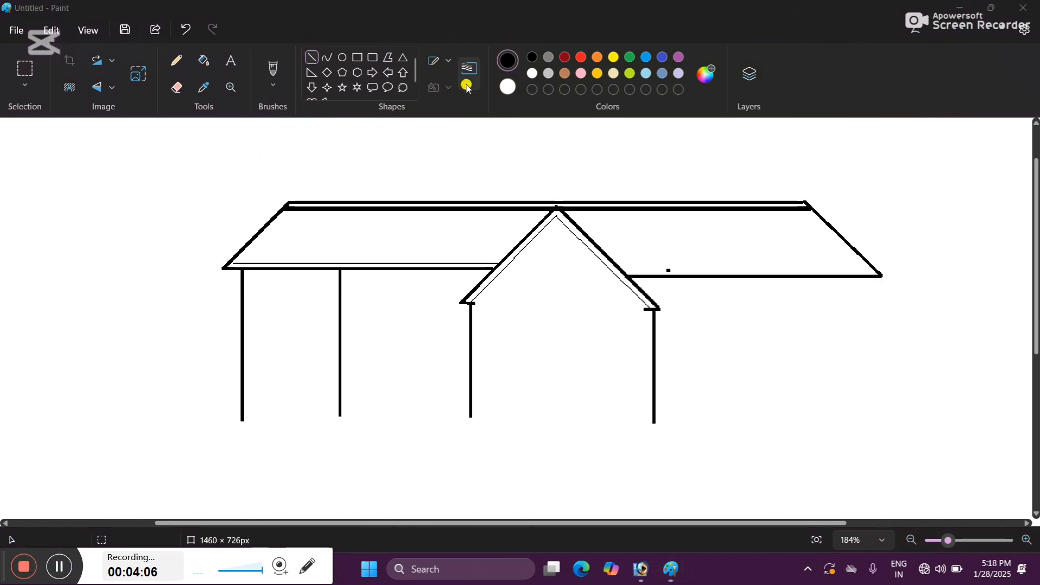
Draw a 1 px horizontal line about 254 px long just above the right eave and nudge it down and right to fit
{"action": "left_click", "coordinate": [469, 86]}
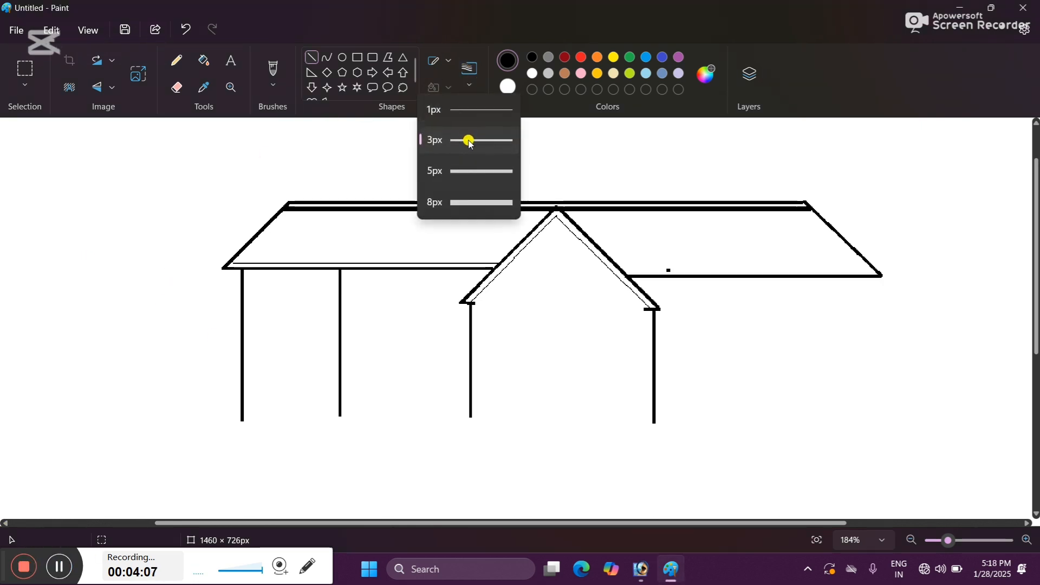
{"action": "left_click", "coordinate": [488, 145]}
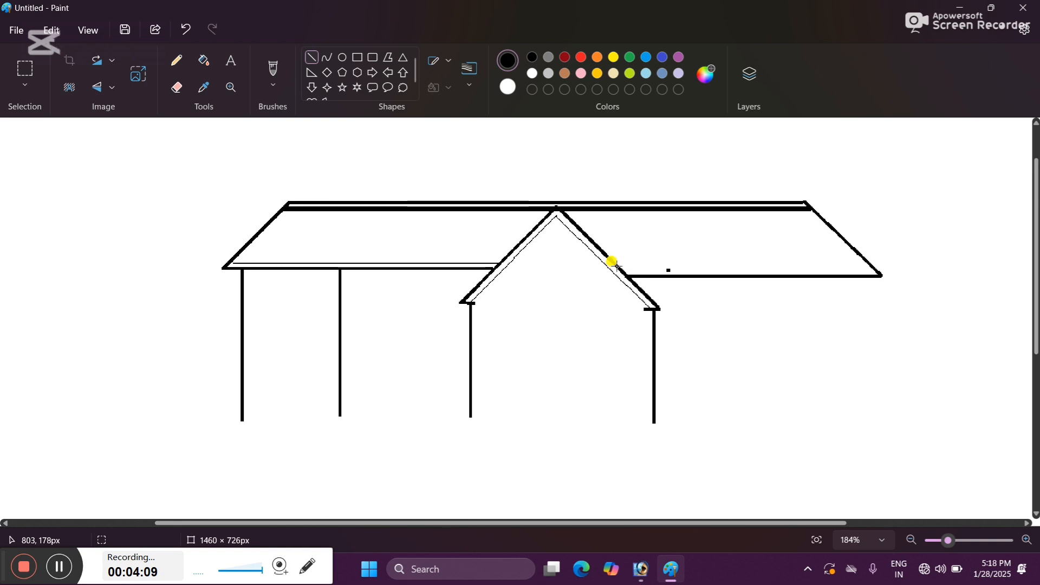
{"action": "left_click_drag", "start_coordinate": [618, 266], "coordinate": [870, 268]}
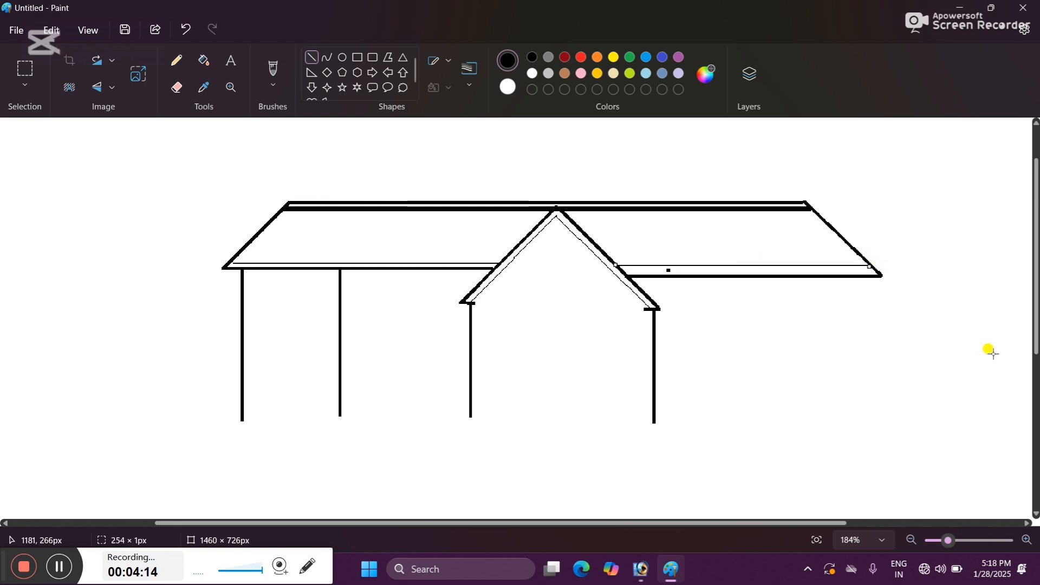
{"action": "key", "text": "Down"}
{"action": "key", "text": "Down"}
{"action": "key", "text": "Down"}
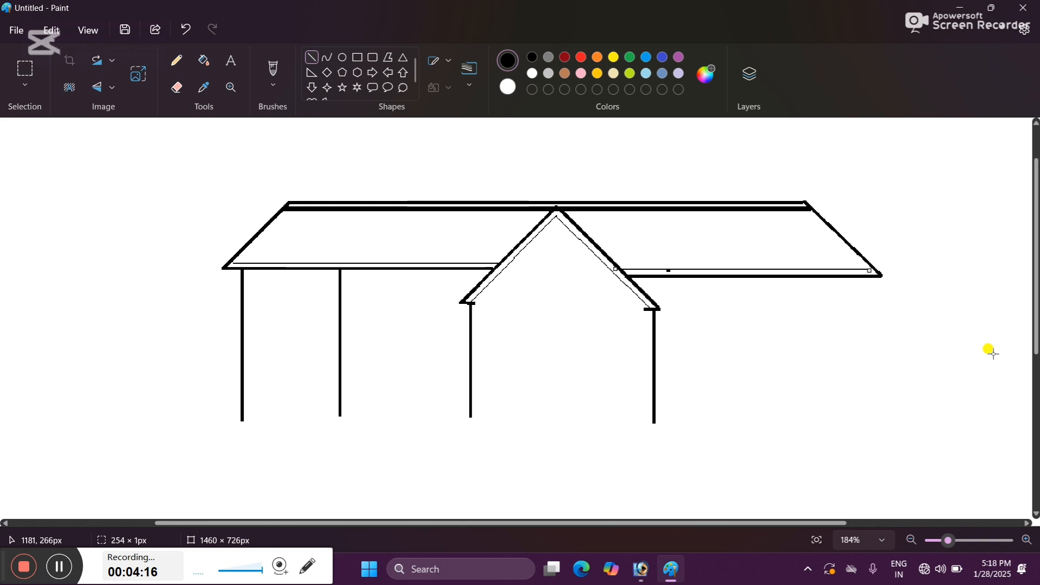
{"action": "key", "text": "Right"}
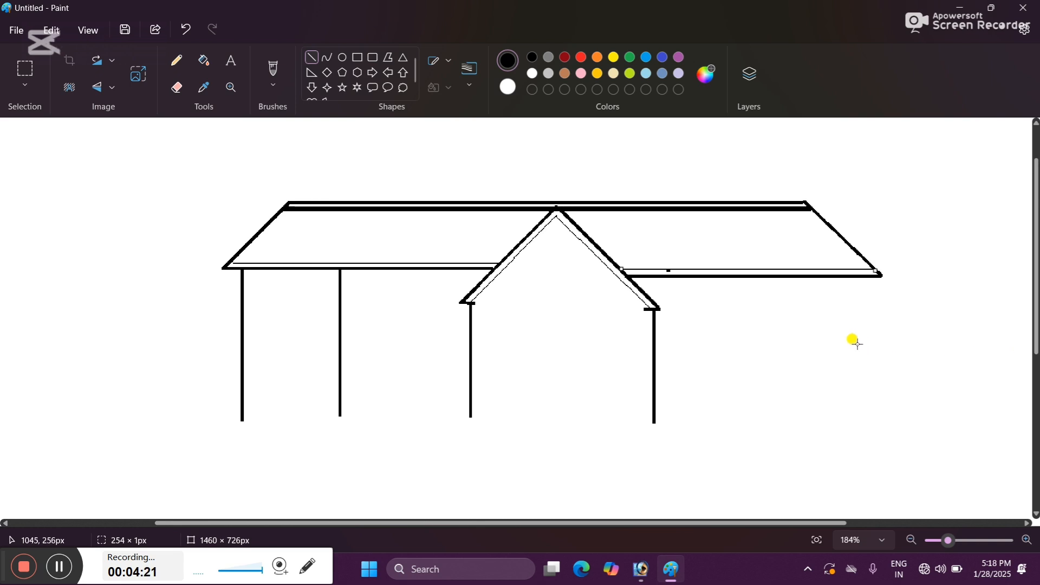
{"action": "left_click", "coordinate": [780, 323]}
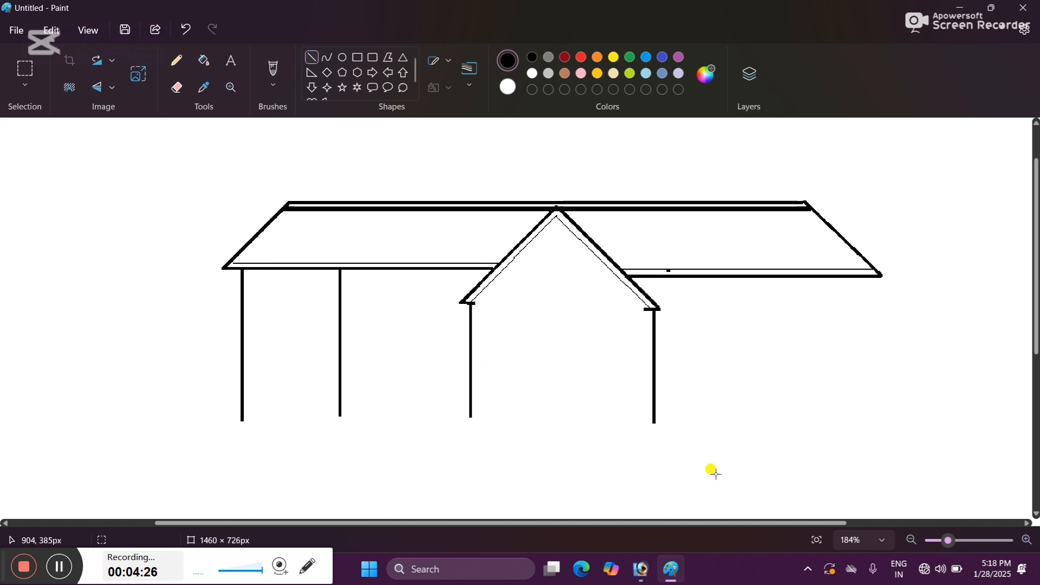
Draw a 3 px wall line about 151 px long under the right eave's outer end and a base line about 216 px long from the gable wall
{"action": "left_click_drag", "start_coordinate": [870, 277], "coordinate": [871, 428]}
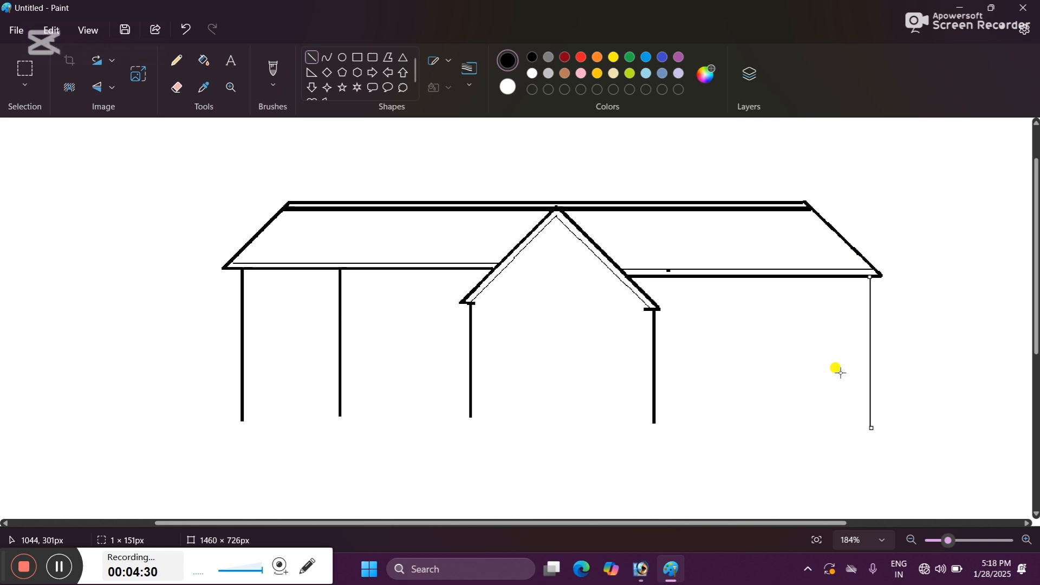
{"action": "left_click", "coordinate": [470, 69]}
{"action": "left_click", "coordinate": [481, 135]}
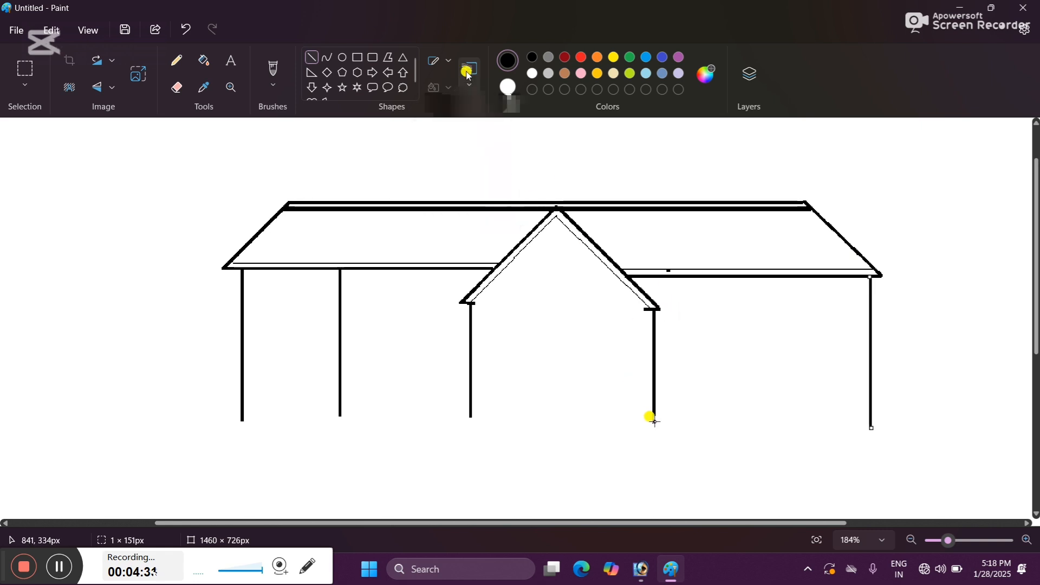
{"action": "left_click_drag", "start_coordinate": [653, 422], "coordinate": [872, 463]}
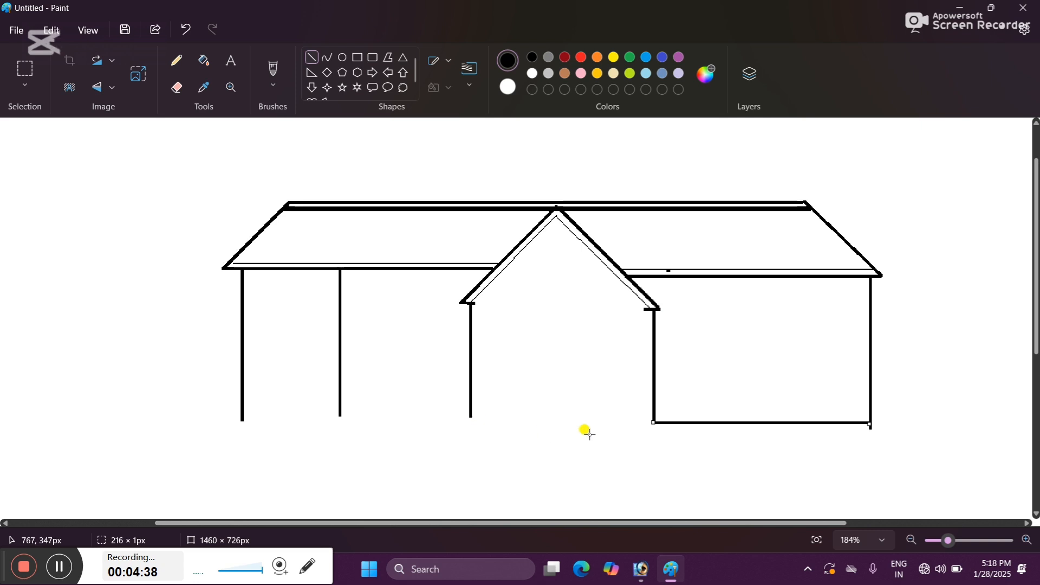
{"action": "left_click", "coordinate": [644, 429]}
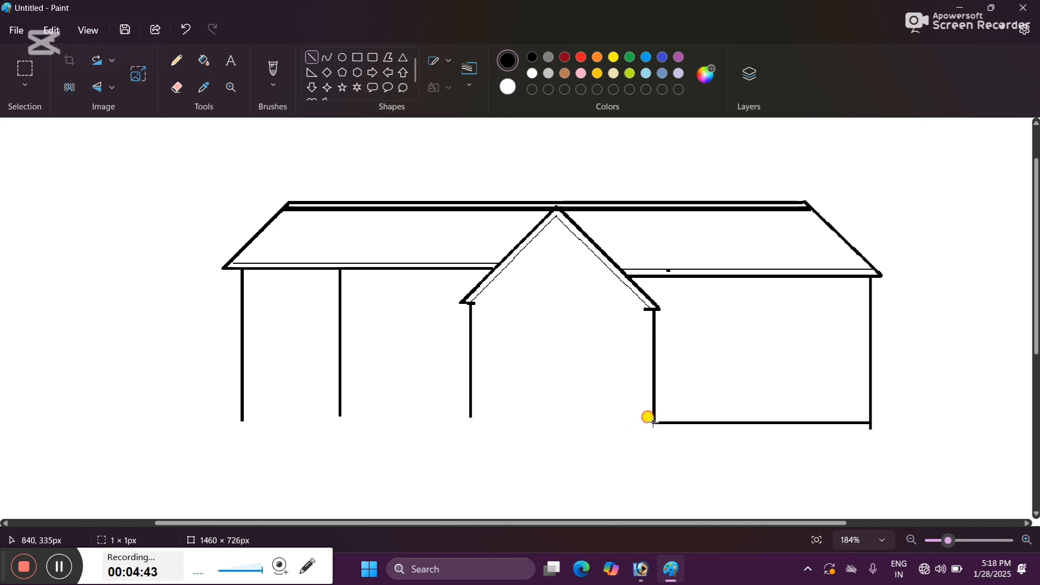
Draw a 3 px base line about 416 px long from the leftmost wall to the gable's right wall, plus a 53 × 30 px diagonal outward from the gable's left foot
{"action": "mouse_move", "coordinate": [653, 423]}
{"action": "left_mouse_down"}
{"action": "mouse_move", "coordinate": [242, 392]}
{"action": "mouse_move", "coordinate": [241, 430]}
{"action": "mouse_move", "coordinate": [244, 420]}
{"action": "left_mouse_up"}
{"action": "key", "text": "ctrl+z"}
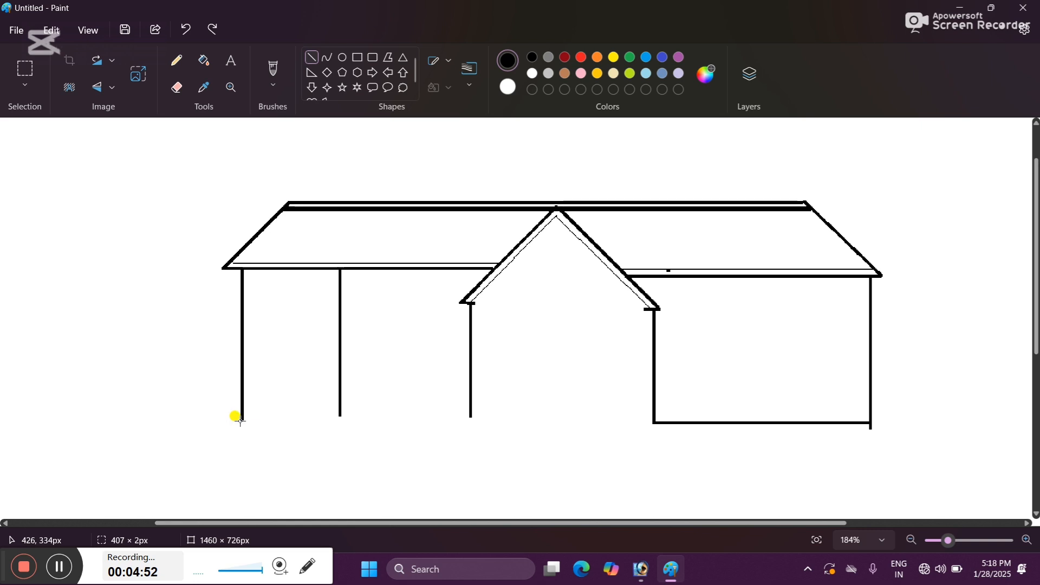
{"action": "left_click_drag", "start_coordinate": [242, 420], "coordinate": [657, 454]}
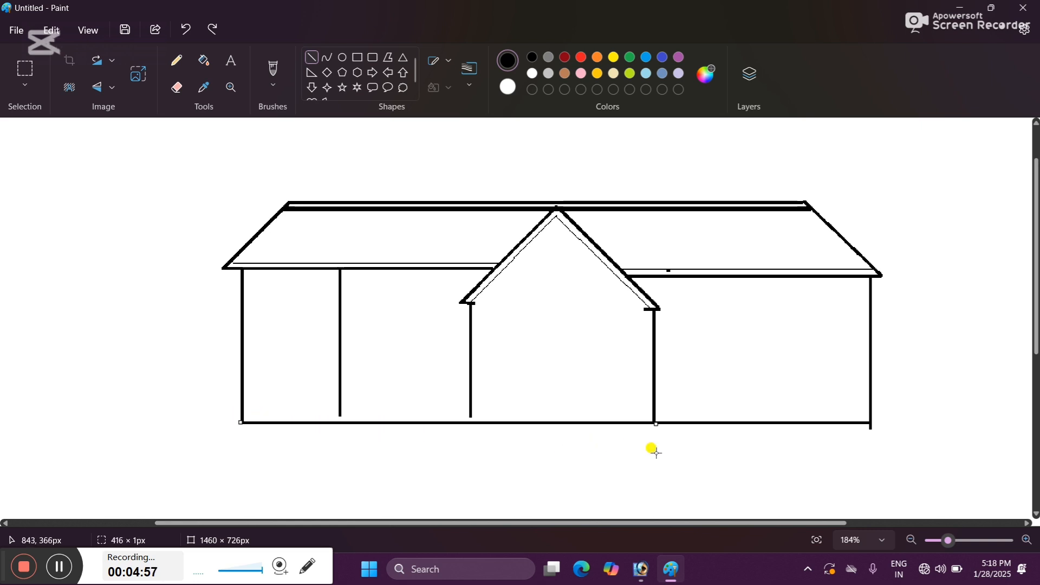
{"action": "left_click", "coordinate": [654, 450]}
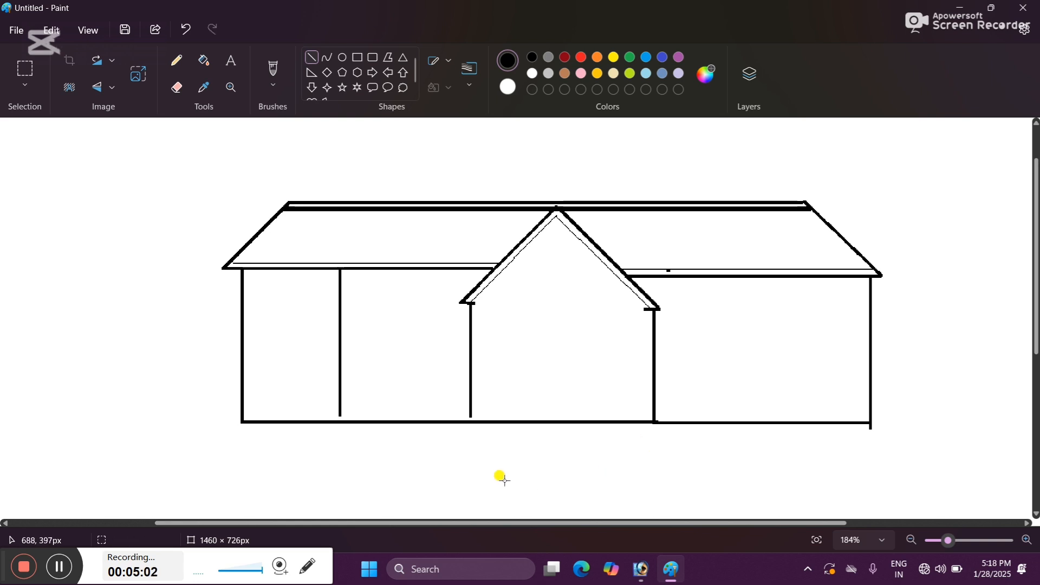
{"action": "left_click_drag", "start_coordinate": [471, 423], "coordinate": [418, 453]}
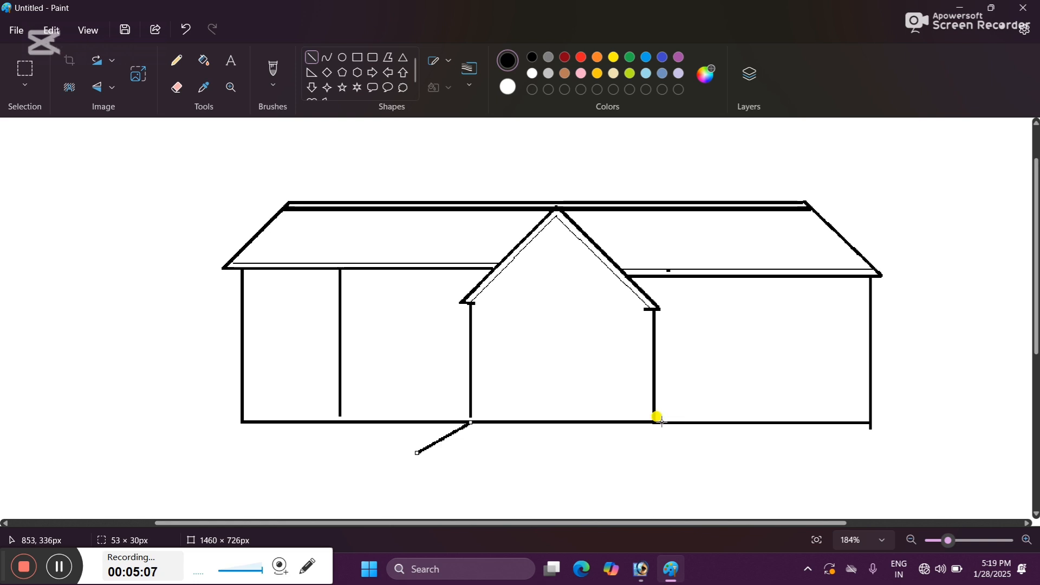
{"action": "left_click_drag", "start_coordinate": [655, 421], "coordinate": [697, 462]}
{"action": "scroll", "coordinate": [699, 466], "scroll_direction": "down", "scroll_amount": 1}
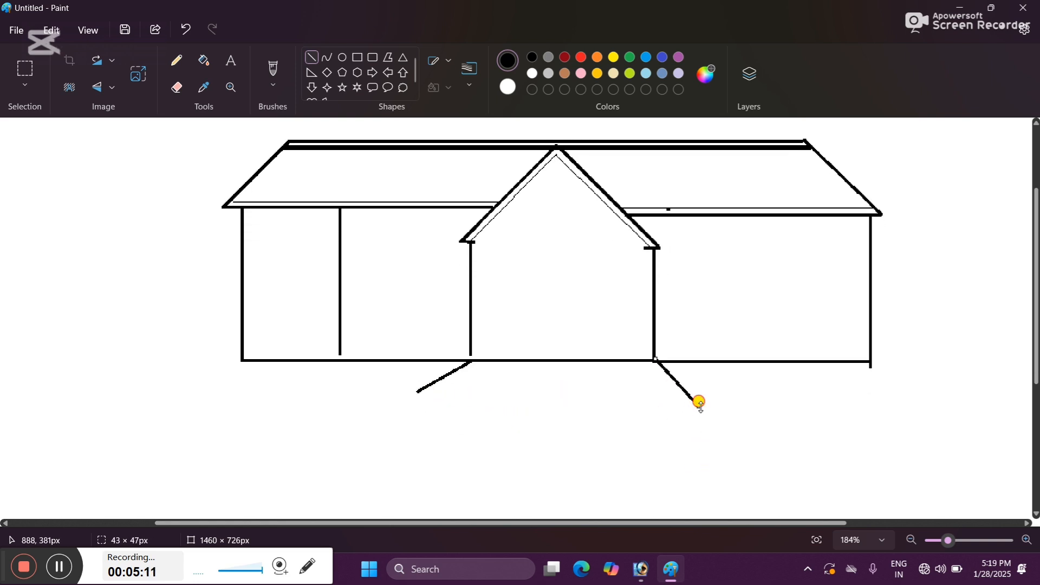
{"action": "left_click_drag", "start_coordinate": [699, 402], "coordinate": [700, 401]}
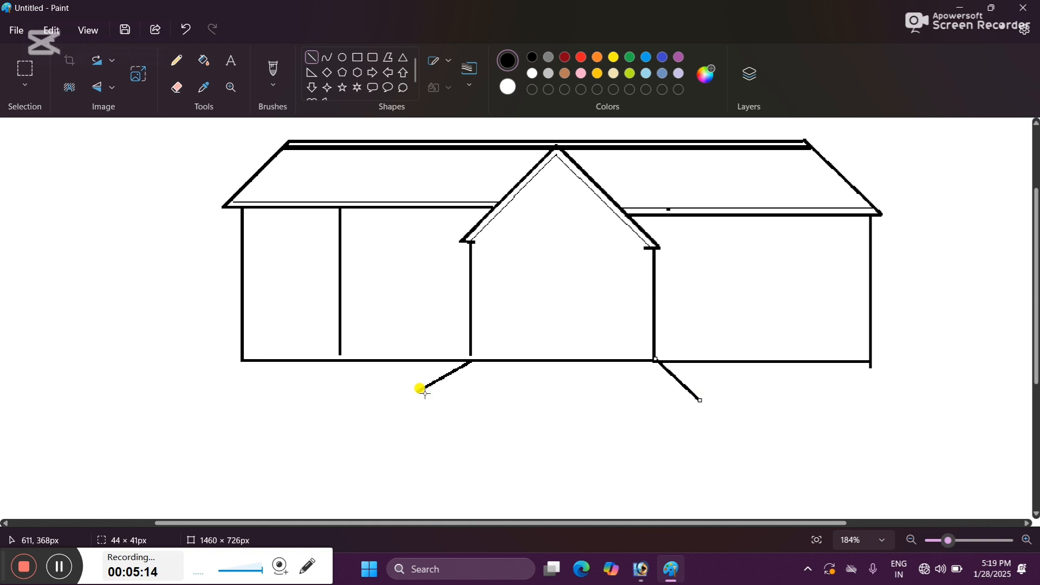
{"action": "key", "text": "ctrl+z"}
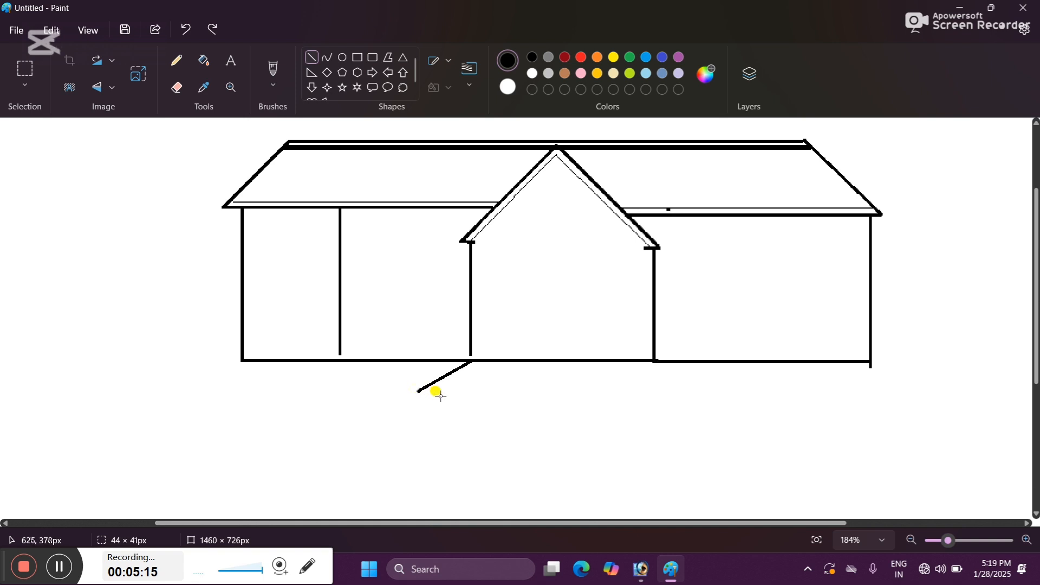
Complete the entrance platform below the gable with a front line about 283 px long and a right diagonal joining it to the wall's foot
{"action": "left_click_drag", "start_coordinate": [418, 391], "coordinate": [695, 411]}
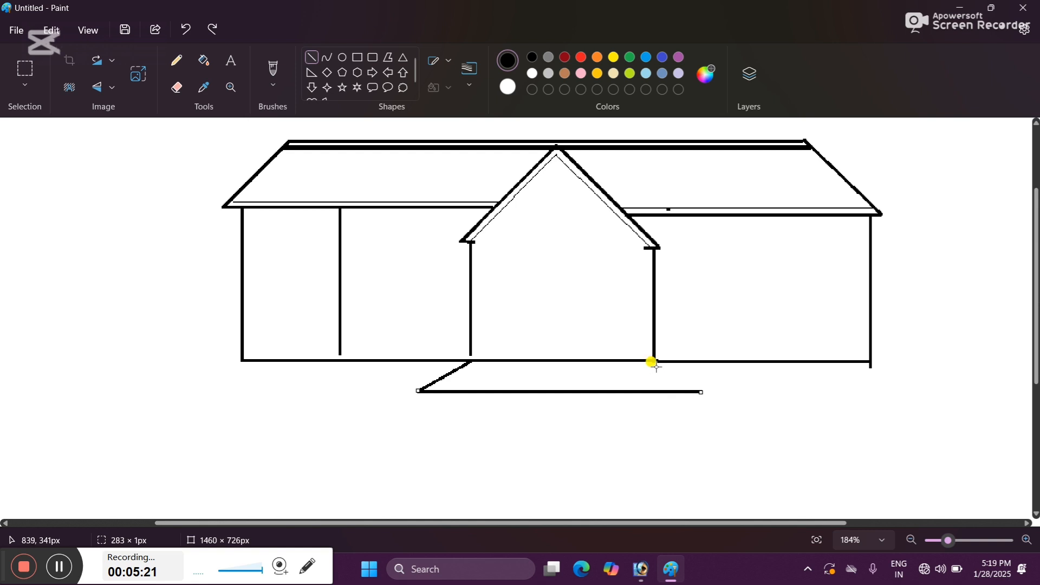
{"action": "left_click_drag", "start_coordinate": [654, 361], "coordinate": [701, 393]}
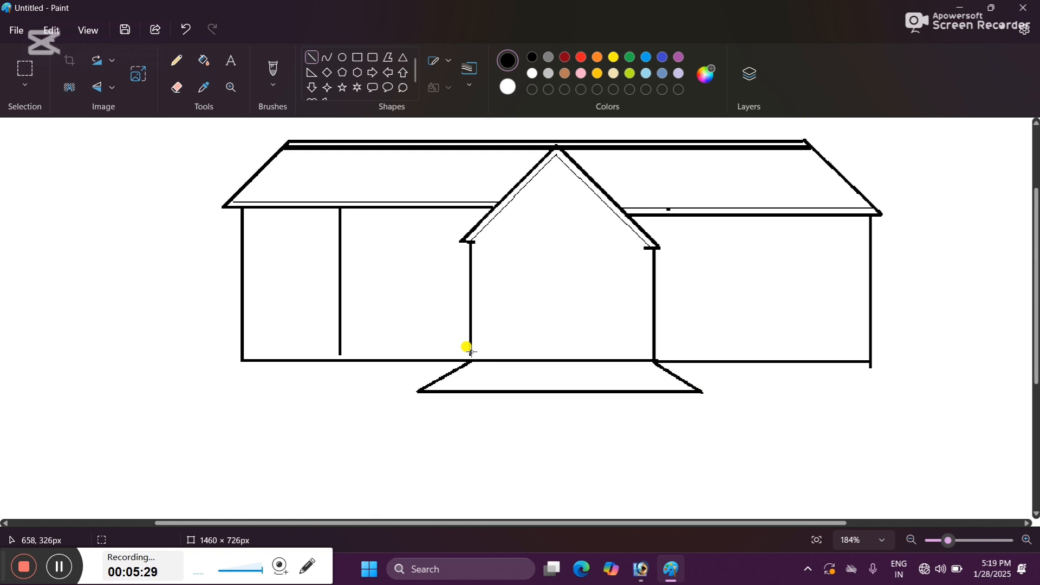
{"action": "scroll", "coordinate": [472, 395], "scroll_direction": "down", "scroll_amount": 2}
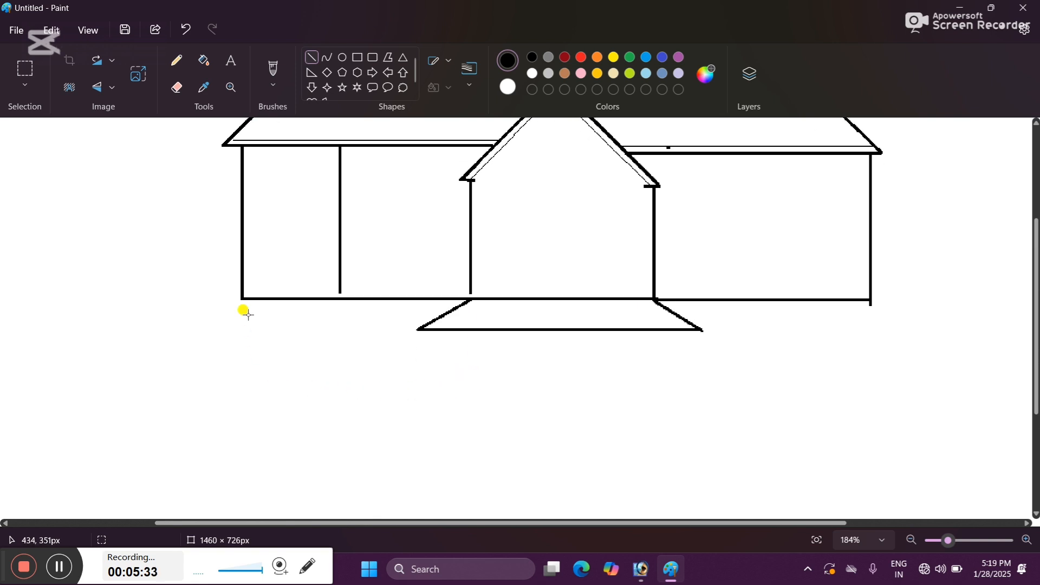
{"action": "left_click_drag", "start_coordinate": [242, 298], "coordinate": [208, 332]}
{"action": "left_click", "coordinate": [279, 335]}
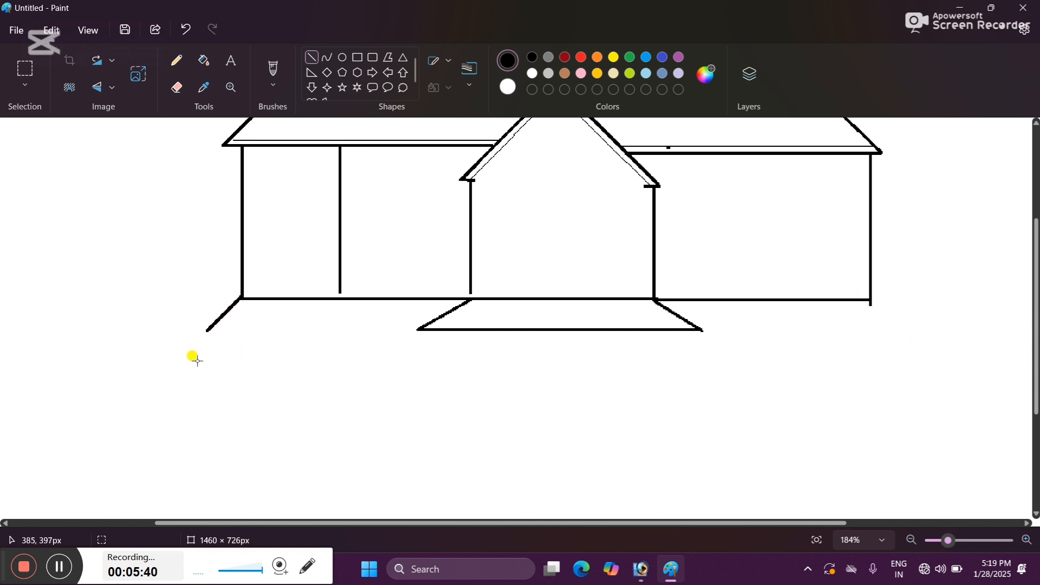
{"action": "key", "text": "ctrl+z"}
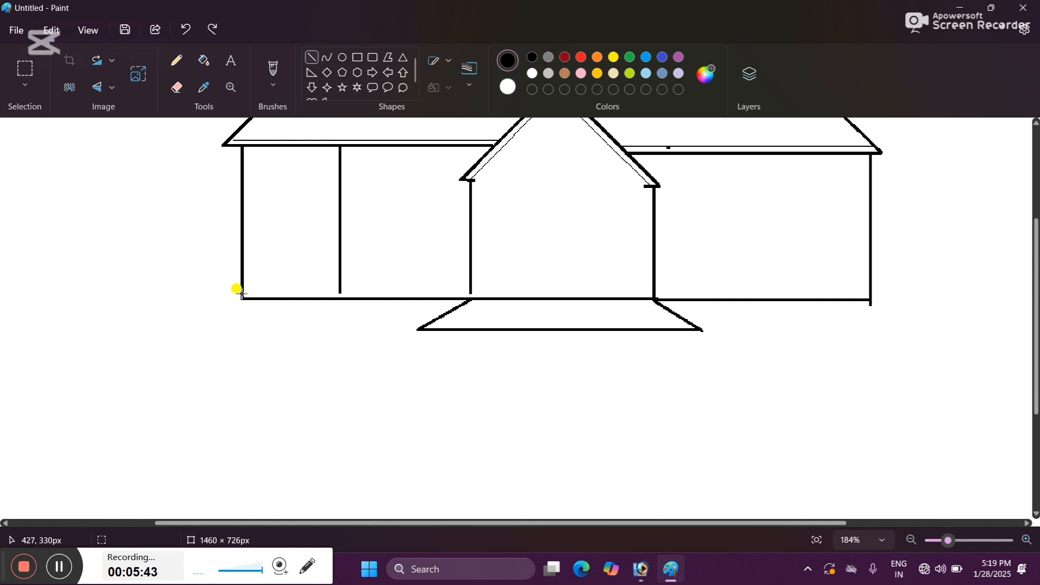
Draw the left plinth with a short diagonal from the leftmost wall's foot and a horizontal line about 212 px long to the entrance platform
{"action": "mouse_move", "coordinate": [243, 298]}
{"action": "left_mouse_down"}
{"action": "mouse_move", "coordinate": [220, 318]}
{"action": "mouse_move", "coordinate": [429, 332]}
{"action": "left_mouse_up"}
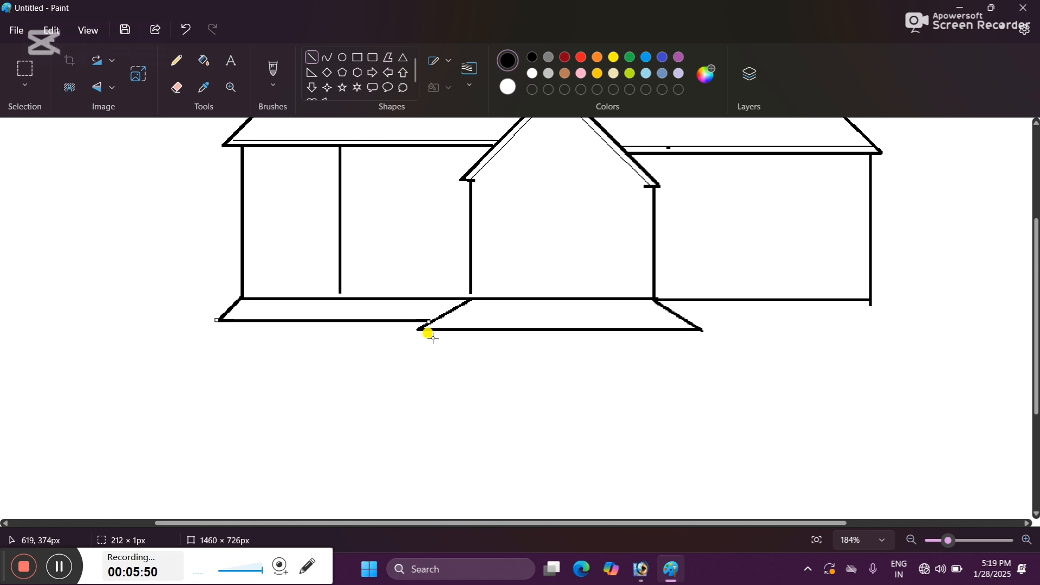
{"action": "left_click", "coordinate": [432, 337]}
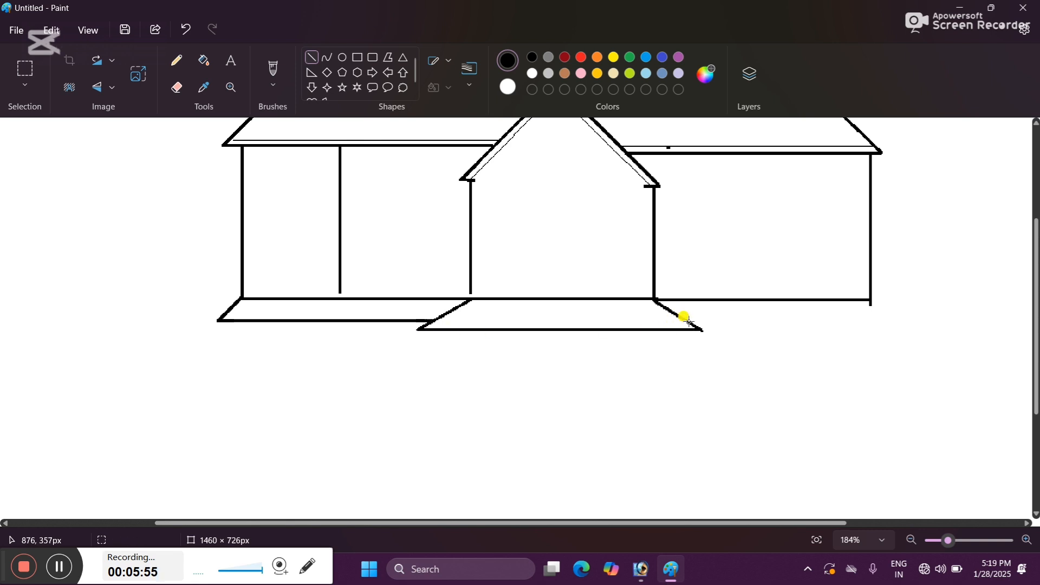
{"action": "left_click_drag", "start_coordinate": [685, 320], "coordinate": [887, 330]}
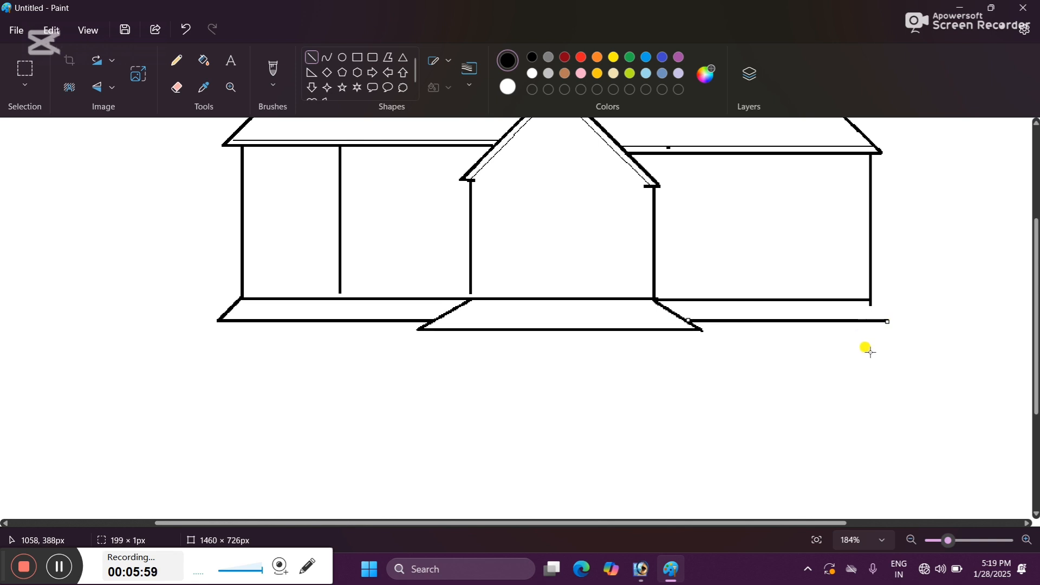
{"action": "key", "text": "Down"}
{"action": "key", "text": "Down"}
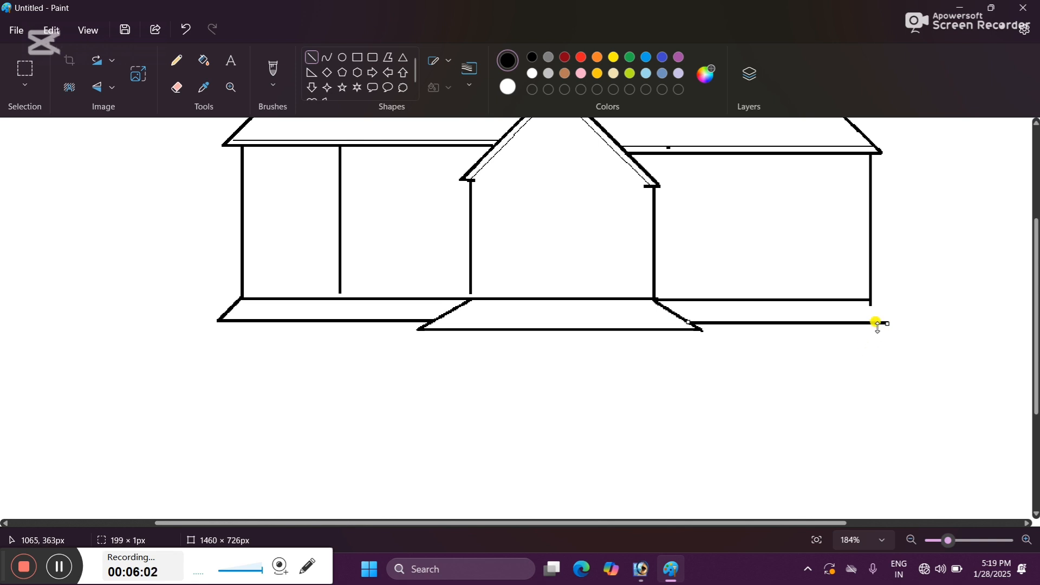
{"action": "mouse_move", "coordinate": [877, 327]}
{"action": "left_mouse_down"}
{"action": "mouse_move", "coordinate": [878, 309]}
{"action": "mouse_move", "coordinate": [899, 323]}
{"action": "left_mouse_up"}
{"action": "left_click", "coordinate": [871, 310]}
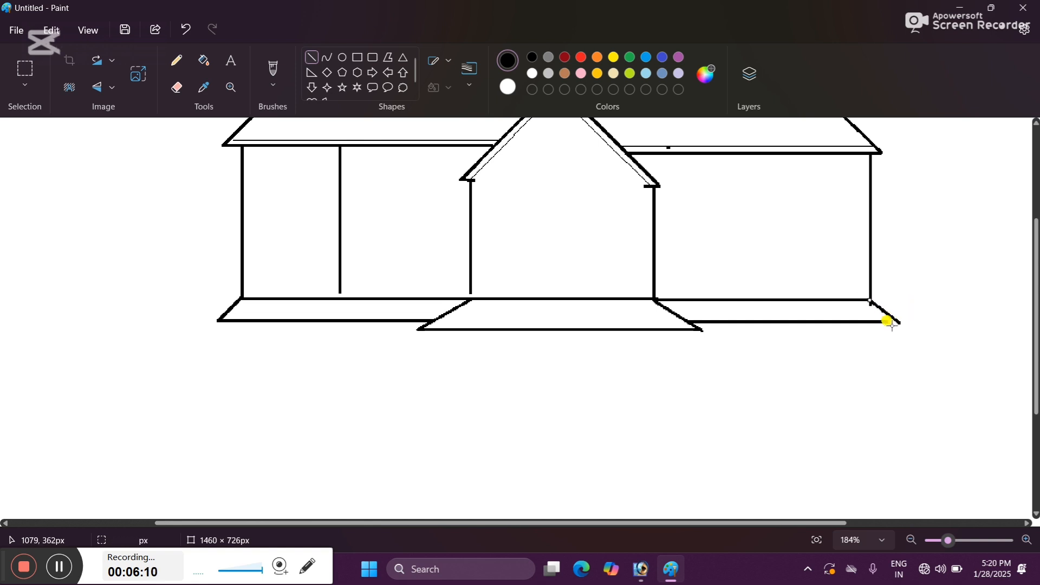
{"action": "key", "text": "ctrl+z"}
{"action": "key", "text": "ctrl+z"}
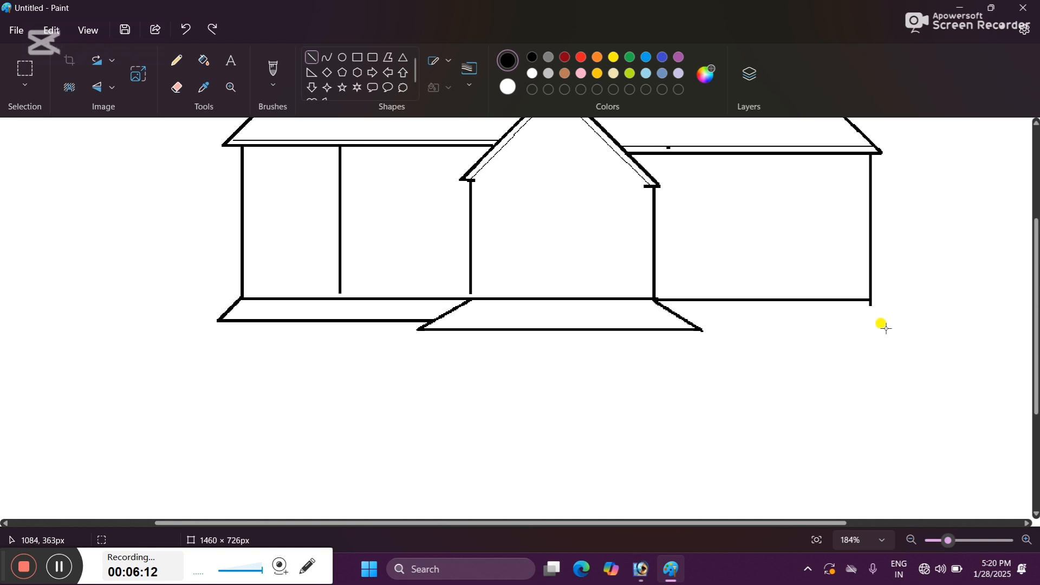
Draw the right plinth with a short diagonal from the rightmost wall's foot and a horizontal line about 211 px long back to the entrance platform
{"action": "left_click_drag", "start_coordinate": [870, 302], "coordinate": [897, 320]}
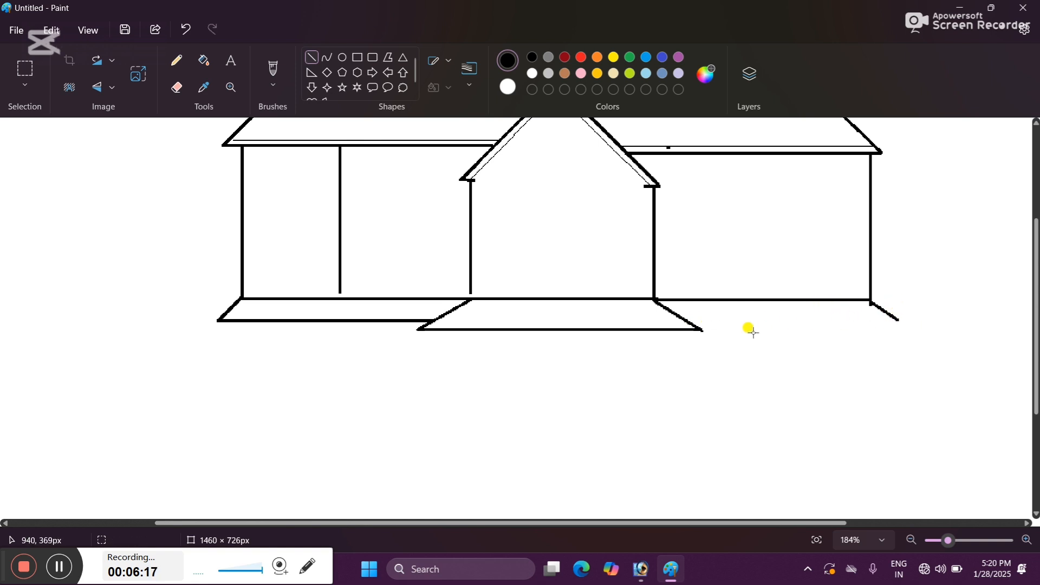
{"action": "left_click", "coordinate": [895, 324]}
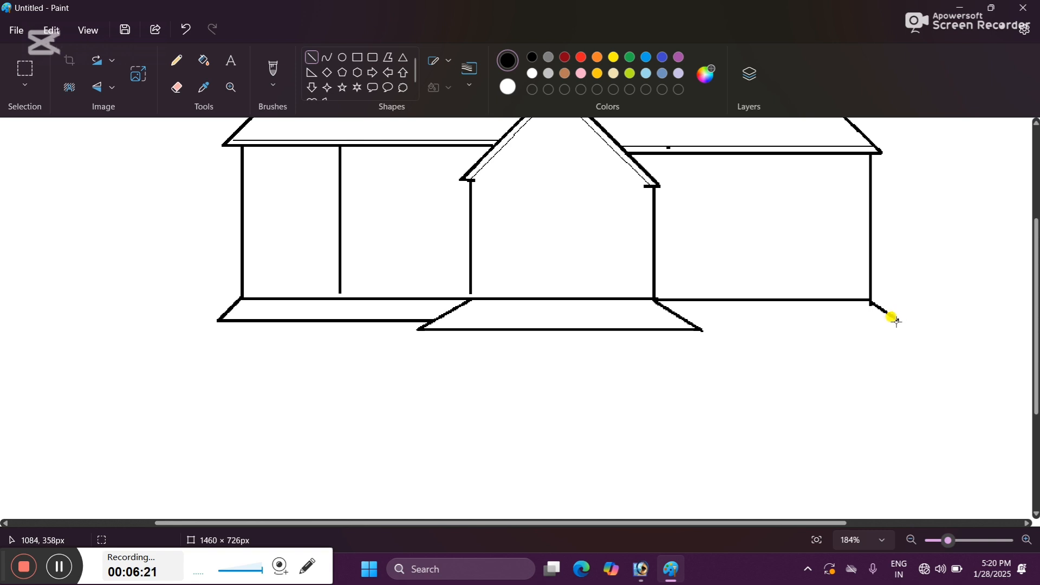
{"action": "left_click_drag", "start_coordinate": [897, 321], "coordinate": [687, 348]}
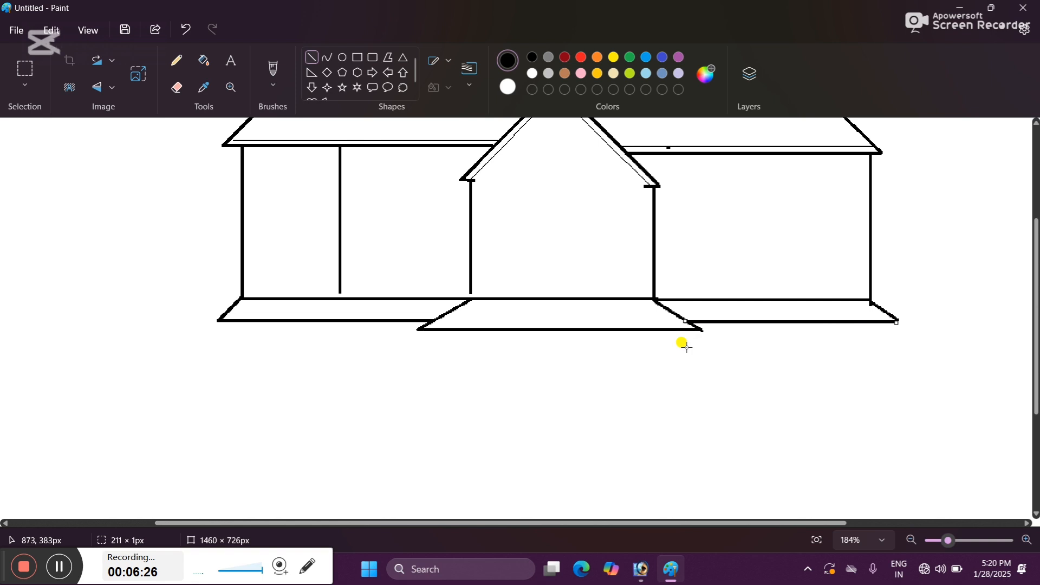
{"action": "left_click", "coordinate": [753, 350]}
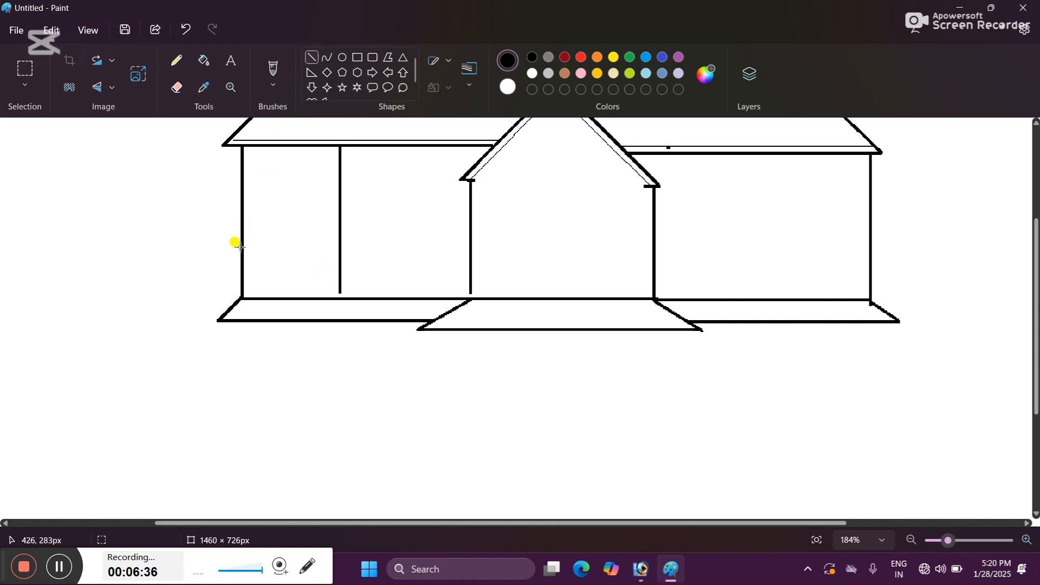
Draw a 3 px horizontal line across the lower part of the leftmost wall bay and a parallel 1 px line just beneath it
{"action": "mouse_move", "coordinate": [240, 247]}
{"action": "left_mouse_down"}
{"action": "mouse_move", "coordinate": [338, 255]}
{"action": "mouse_move", "coordinate": [312, 254]}
{"action": "left_mouse_up"}
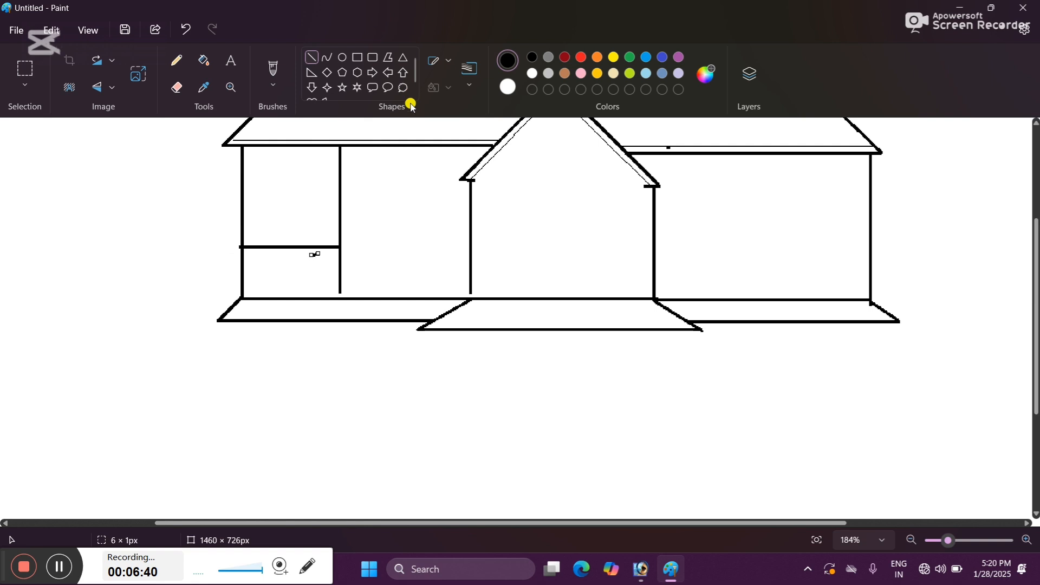
{"action": "key", "text": "ctrl+z"}
{"action": "left_click", "coordinate": [465, 85]}
{"action": "left_click", "coordinate": [463, 111]}
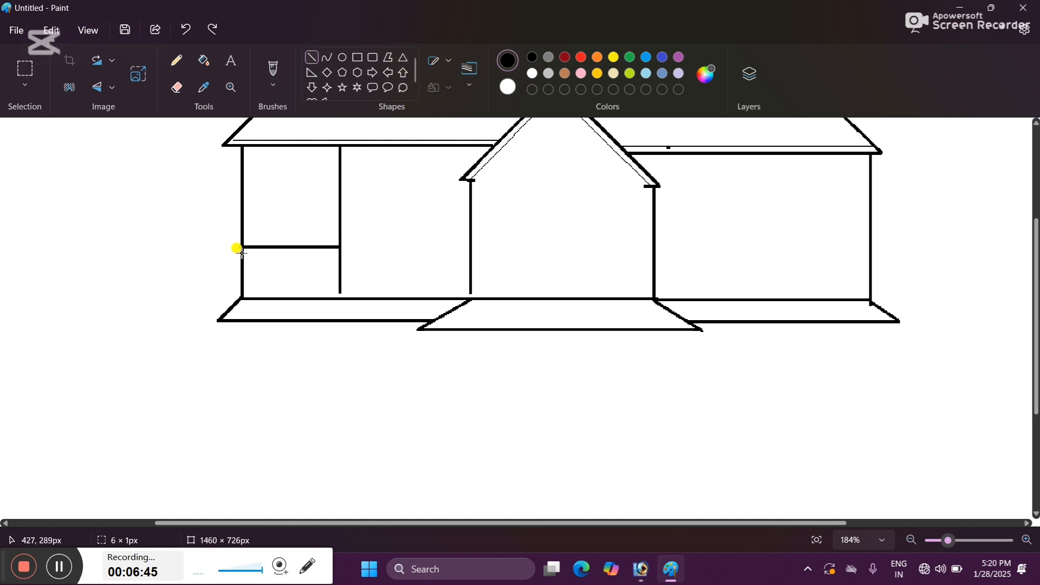
{"action": "left_click_drag", "start_coordinate": [242, 252], "coordinate": [337, 260]}
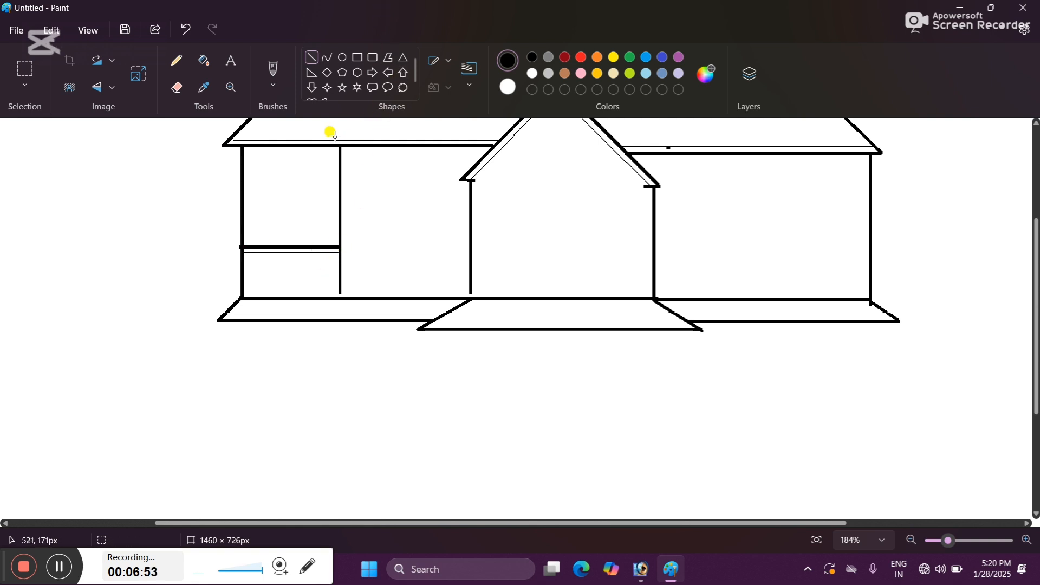
Draw two pairs of thin vertical balusters about 45 px tall below the rail, one near its right post and one at the middle
{"action": "left_click_drag", "start_coordinate": [323, 255], "coordinate": [324, 298]}
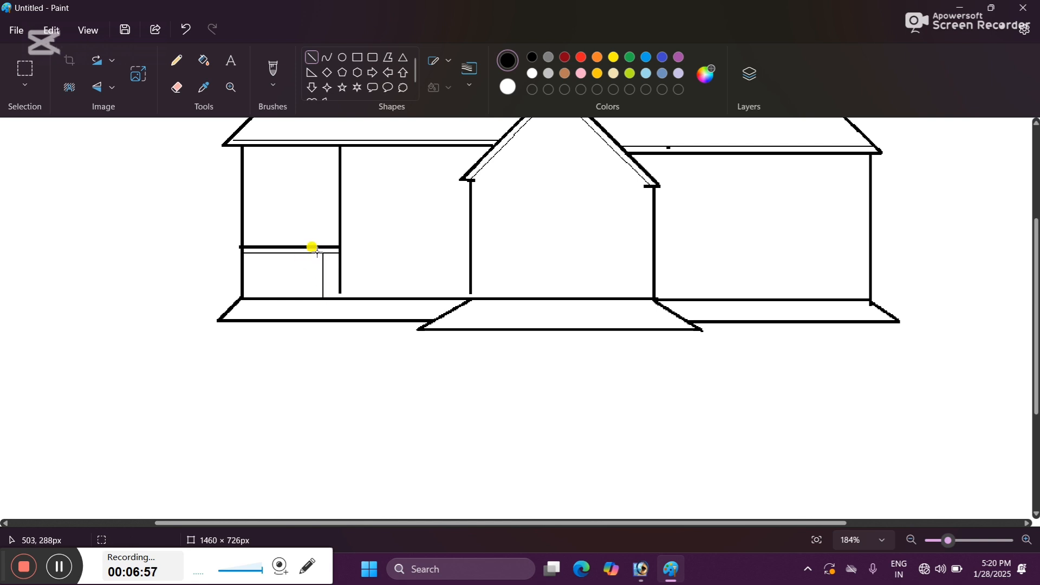
{"action": "left_click_drag", "start_coordinate": [317, 252], "coordinate": [320, 297]}
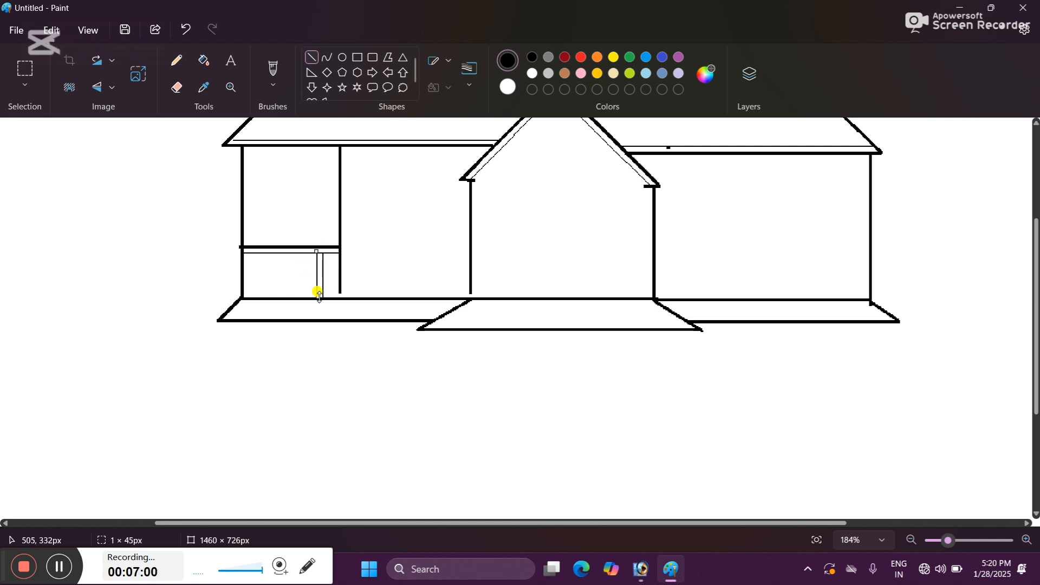
{"action": "left_click", "coordinate": [400, 256]}
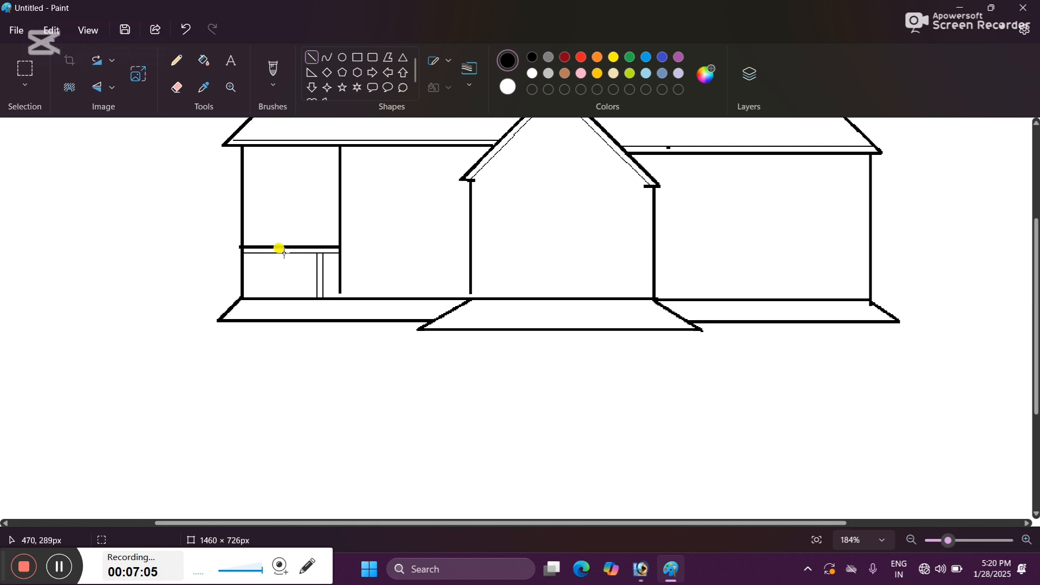
{"action": "left_click_drag", "start_coordinate": [284, 253], "coordinate": [287, 297]}
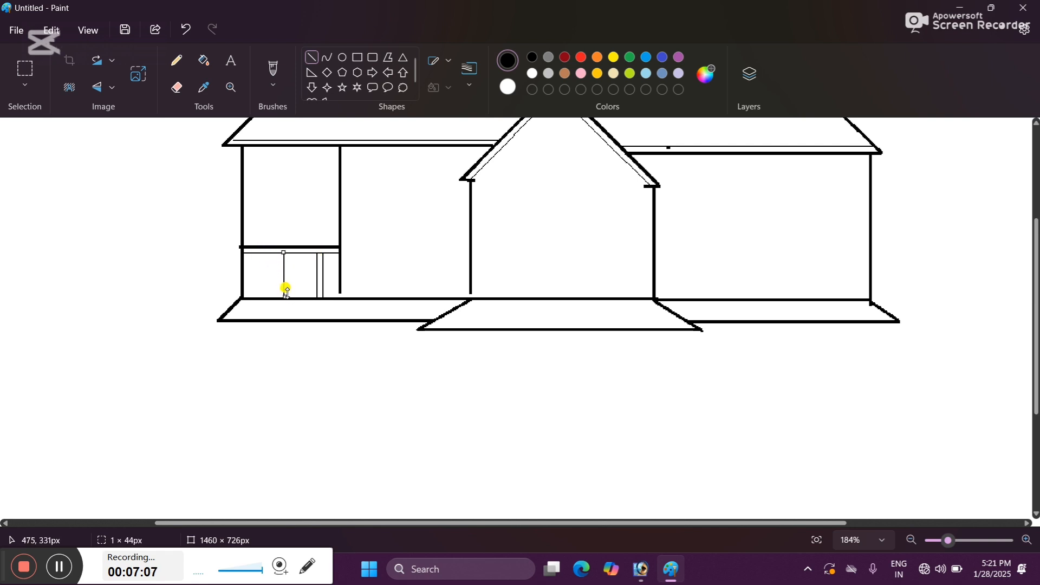
{"action": "left_click", "coordinate": [266, 281]}
{"action": "mouse_move", "coordinate": [281, 252]}
{"action": "left_mouse_down"}
{"action": "mouse_move", "coordinate": [285, 288]}
{"action": "mouse_move", "coordinate": [272, 297]}
{"action": "left_mouse_up"}
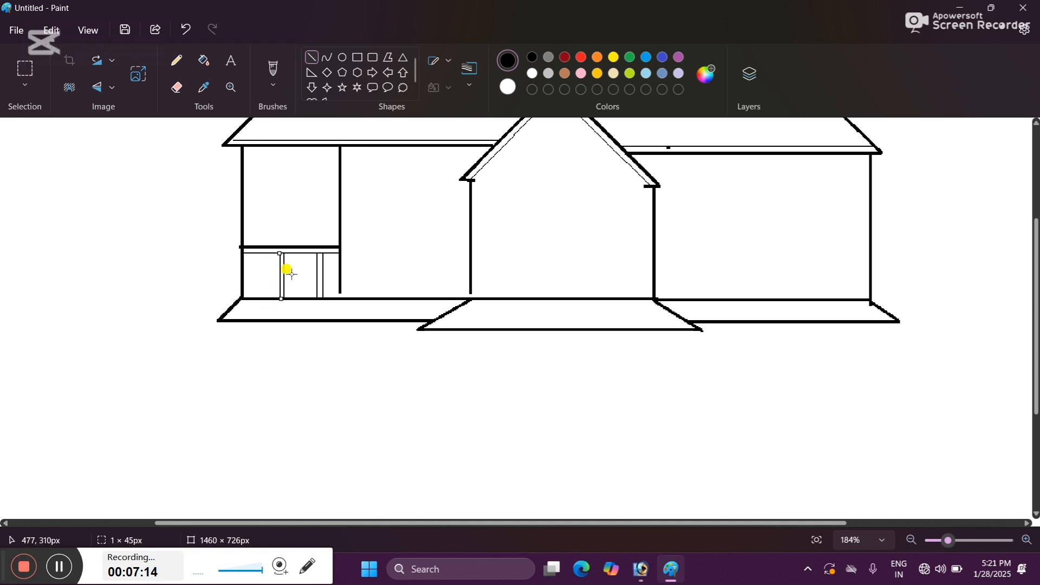
{"action": "left_click", "coordinate": [252, 257]}
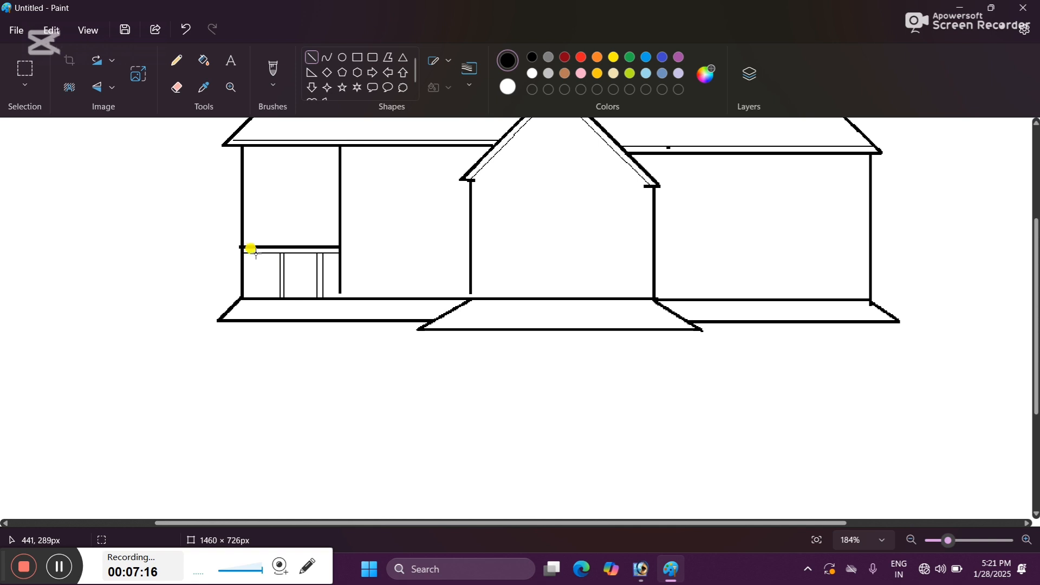
Draw two more thin baluster pairs about 41 px tall below the rail, one on each side of the middle pair
{"action": "left_click_drag", "start_coordinate": [259, 254], "coordinate": [261, 296]}
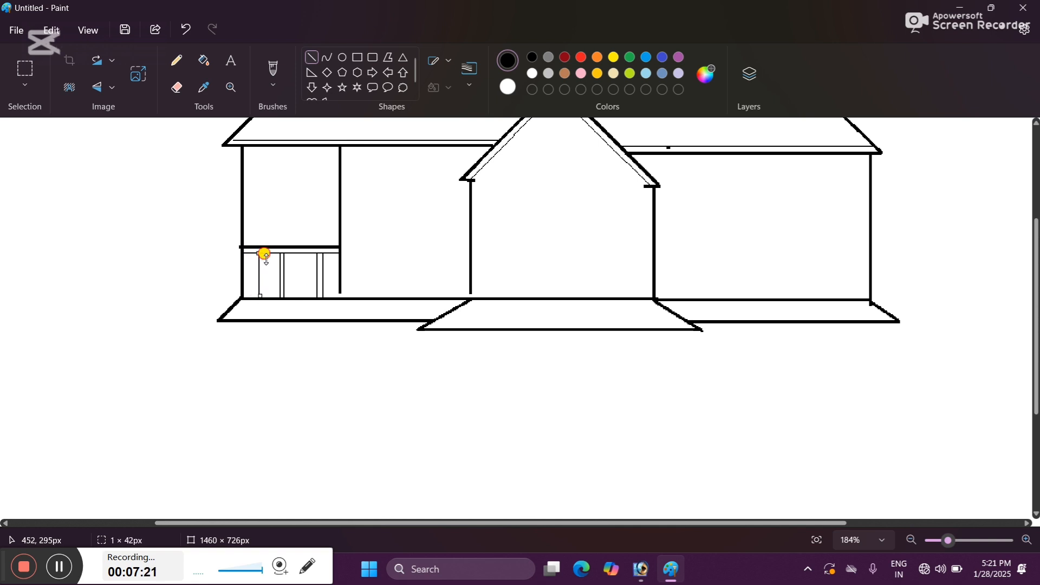
{"action": "mouse_move", "coordinate": [265, 255]}
{"action": "left_mouse_down"}
{"action": "mouse_move", "coordinate": [253, 269]}
{"action": "mouse_move", "coordinate": [259, 253]}
{"action": "left_mouse_up"}
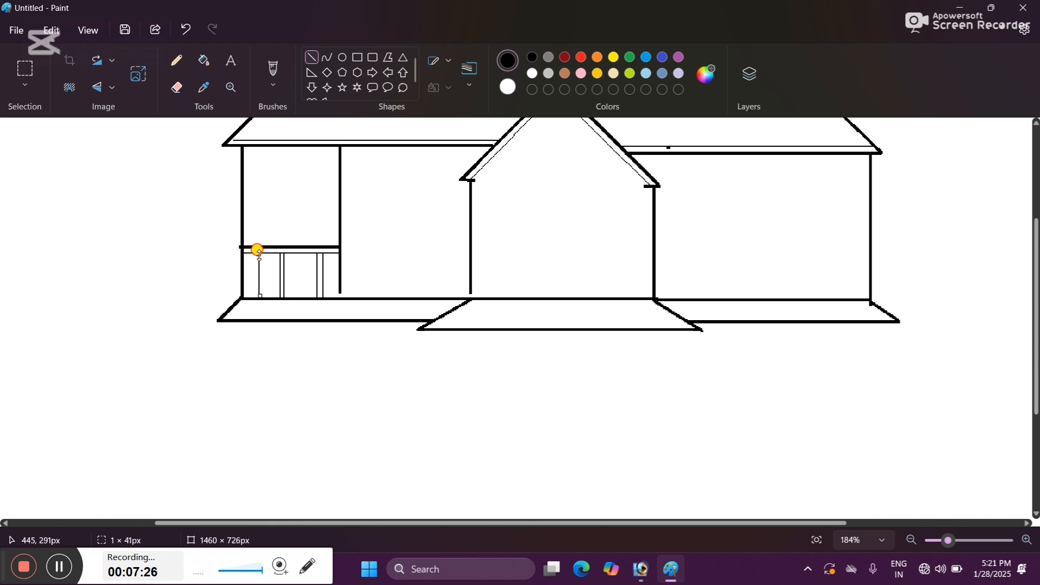
{"action": "left_click", "coordinate": [258, 259]}
{"action": "left_click_drag", "start_coordinate": [263, 257], "coordinate": [265, 297]}
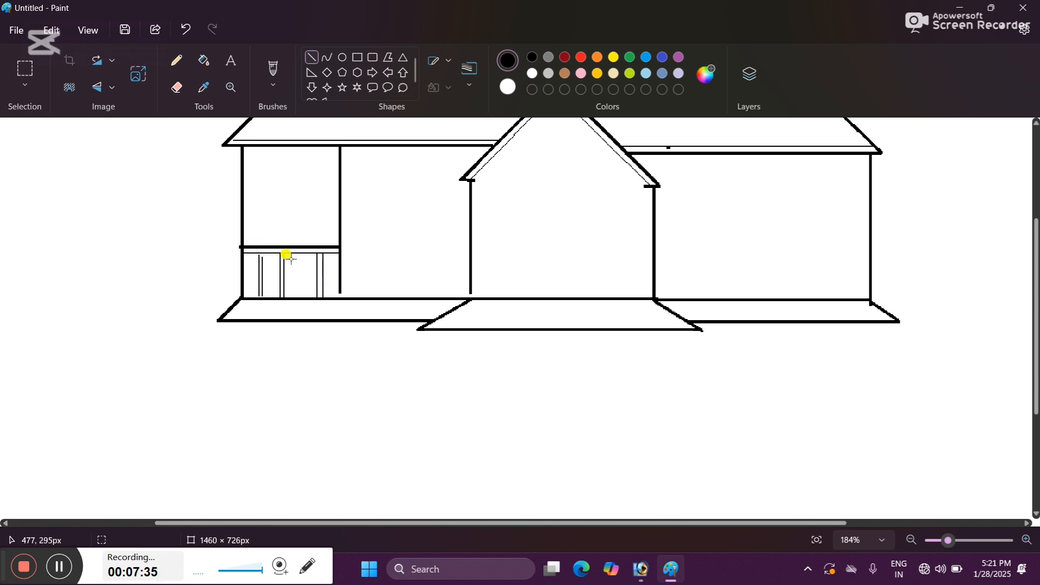
{"action": "left_click_drag", "start_coordinate": [296, 262], "coordinate": [297, 300]}
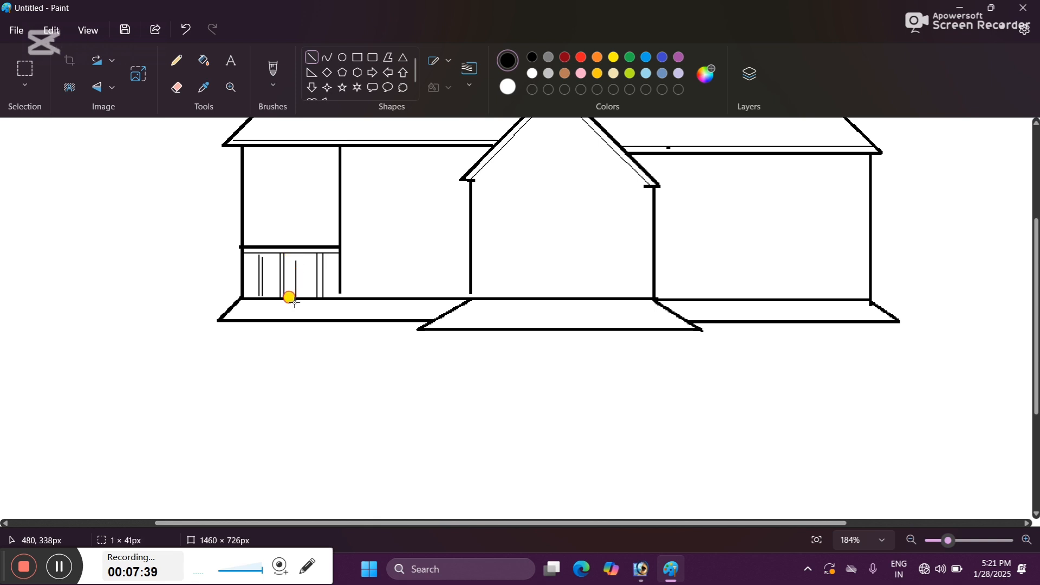
{"action": "left_click", "coordinate": [306, 265]}
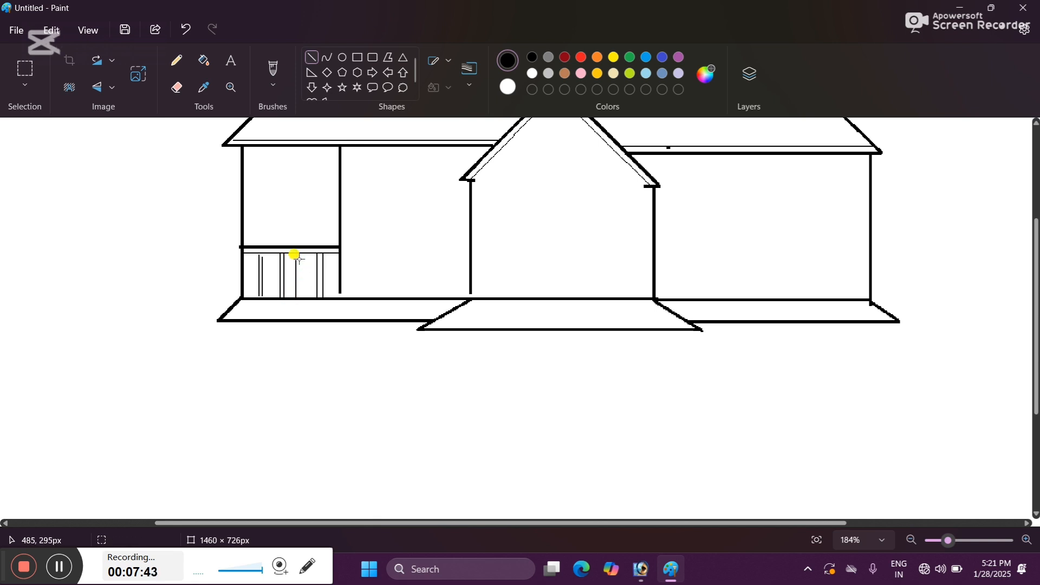
{"action": "left_click_drag", "start_coordinate": [299, 259], "coordinate": [300, 297]}
{"action": "key", "text": "Right"}
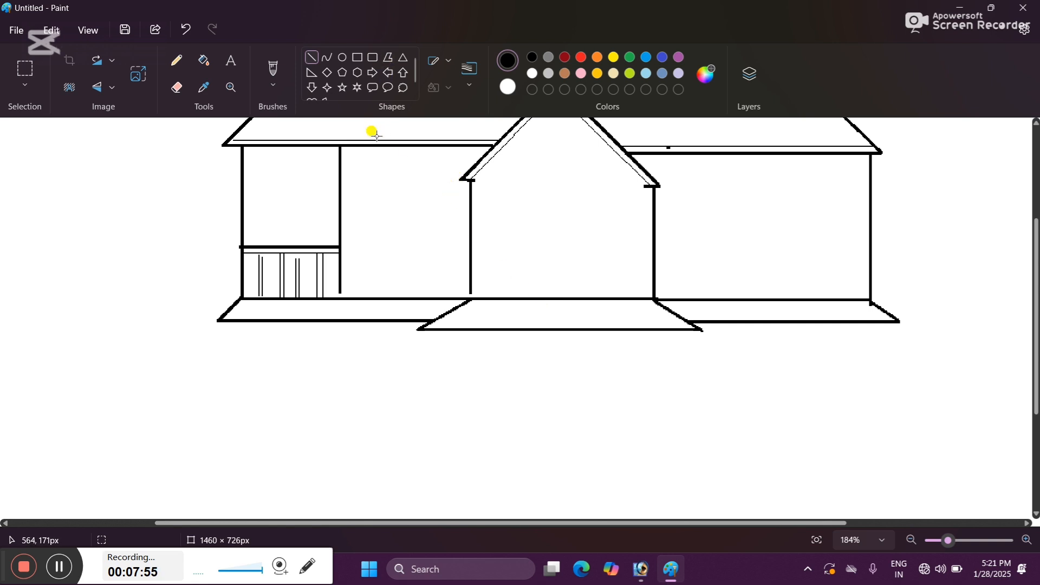
Draw a rectangular window frame on the wall left of the gable and center an inner rectangle about 46 × 58 px inside it
{"action": "left_click", "coordinate": [362, 57]}
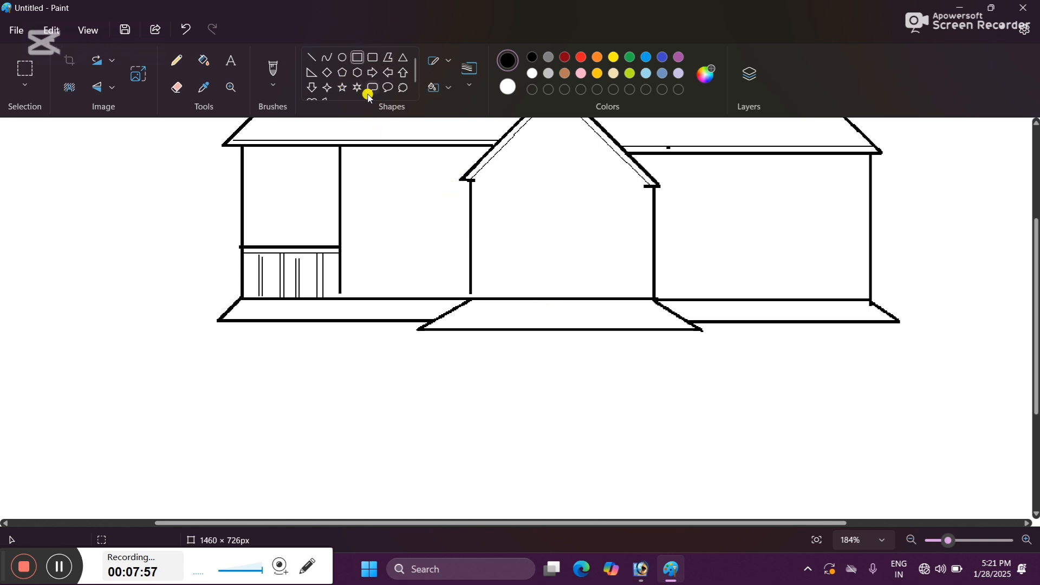
{"action": "left_click_drag", "start_coordinate": [374, 182], "coordinate": [434, 251]}
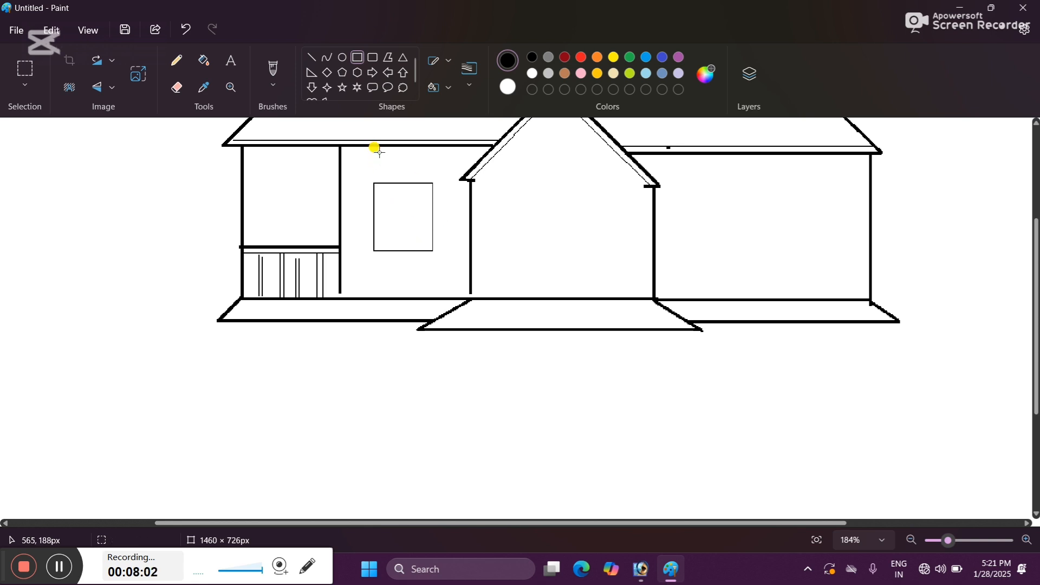
{"action": "left_click_drag", "start_coordinate": [381, 189], "coordinate": [428, 248]}
{"action": "left_click_drag", "start_coordinate": [409, 208], "coordinate": [409, 208]}
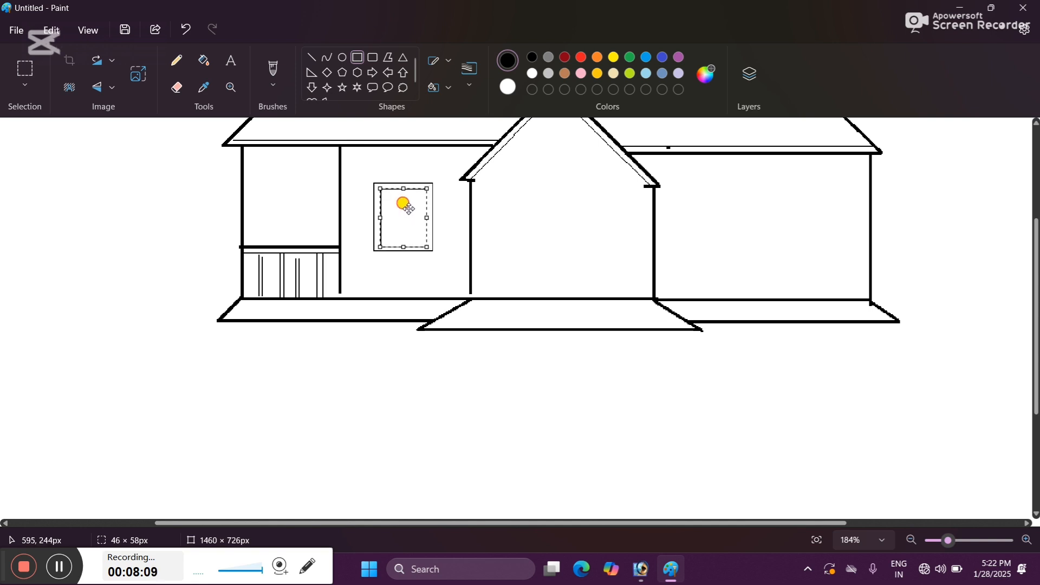
{"action": "key", "text": "Left"}
{"action": "key", "text": "Left"}
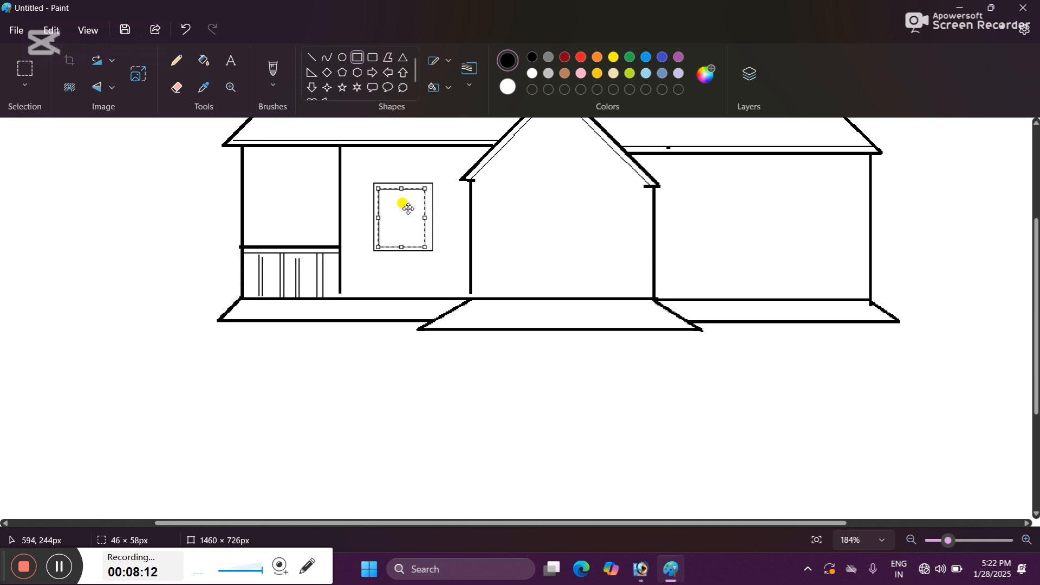
{"action": "key", "text": "Up"}
{"action": "key", "text": "Right"}
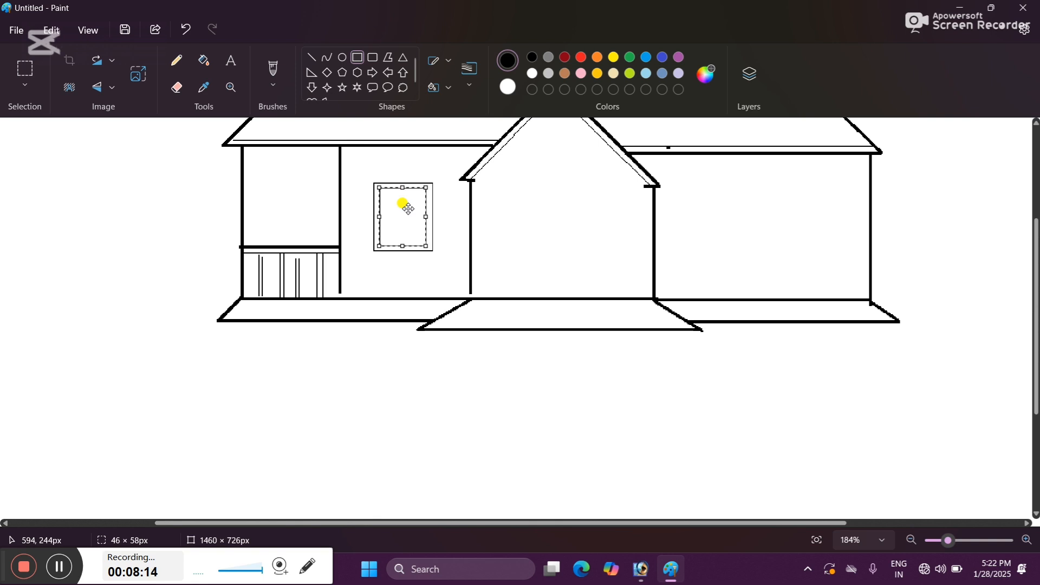
{"action": "left_click", "coordinate": [443, 212]}
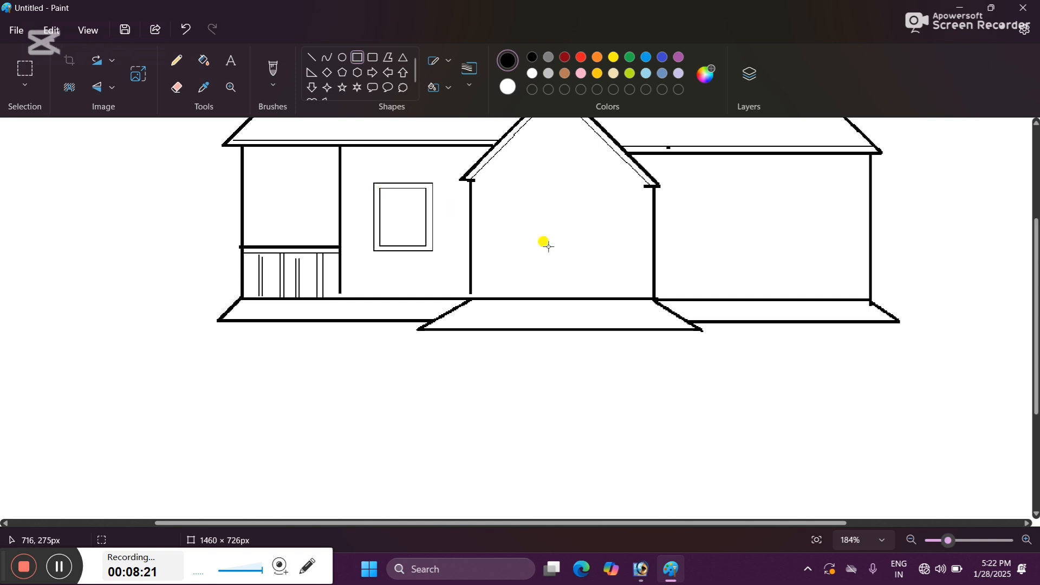
Draw an upper-left window pane about 16 × 21 px inside the window's inner frame
{"action": "left_click", "coordinate": [975, 541]}
{"action": "scroll", "coordinate": [683, 364], "scroll_direction": "down", "scroll_amount": 2}
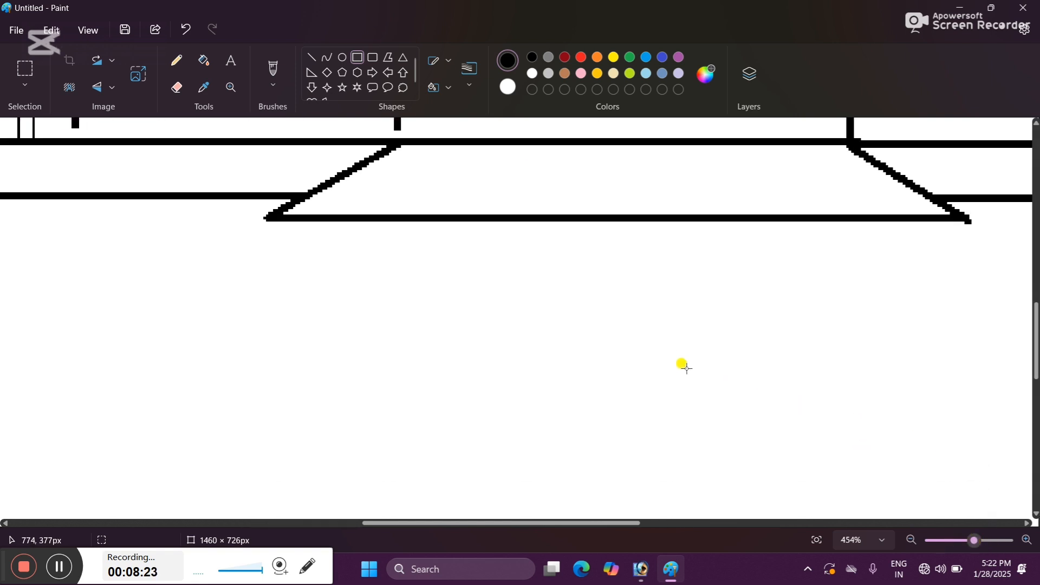
{"action": "scroll", "coordinate": [515, 325], "scroll_direction": "up", "scroll_amount": 5}
{"action": "scroll", "coordinate": [197, 309], "scroll_direction": "down", "scroll_amount": 3}
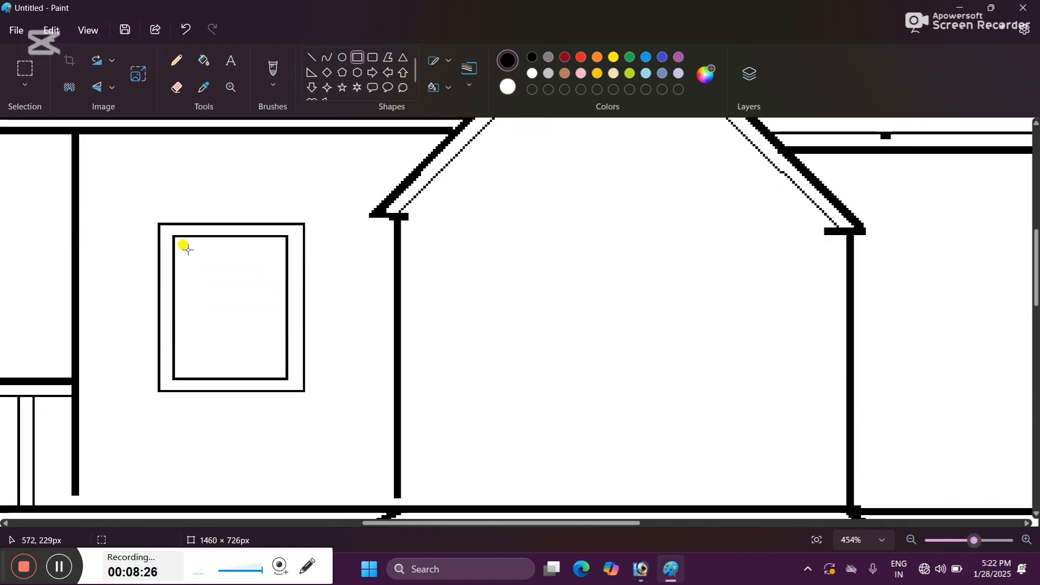
{"action": "left_click_drag", "start_coordinate": [184, 244], "coordinate": [222, 294]}
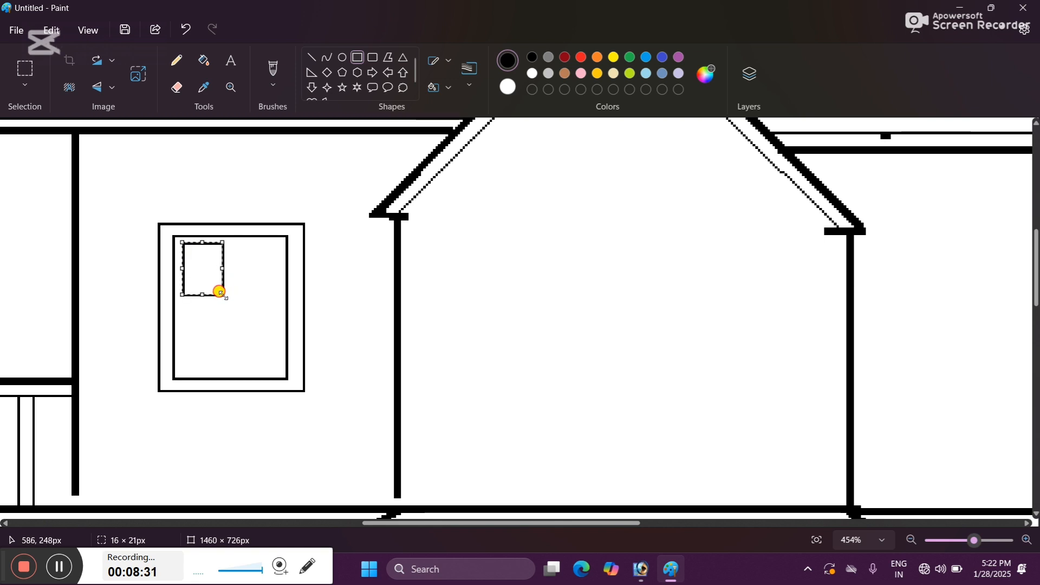
Draw a second pane in the window's upper-right corner and adjust its size and position to match the first pane
{"action": "left_click", "coordinate": [258, 252]}
{"action": "mouse_move", "coordinate": [270, 284]}
{"action": "left_mouse_down"}
{"action": "mouse_move", "coordinate": [280, 298]}
{"action": "mouse_move", "coordinate": [237, 263]}
{"action": "mouse_move", "coordinate": [256, 240]}
{"action": "left_mouse_up"}
{"action": "mouse_move", "coordinate": [261, 289]}
{"action": "left_mouse_down"}
{"action": "mouse_move", "coordinate": [255, 277]}
{"action": "mouse_move", "coordinate": [259, 293]}
{"action": "left_mouse_up"}
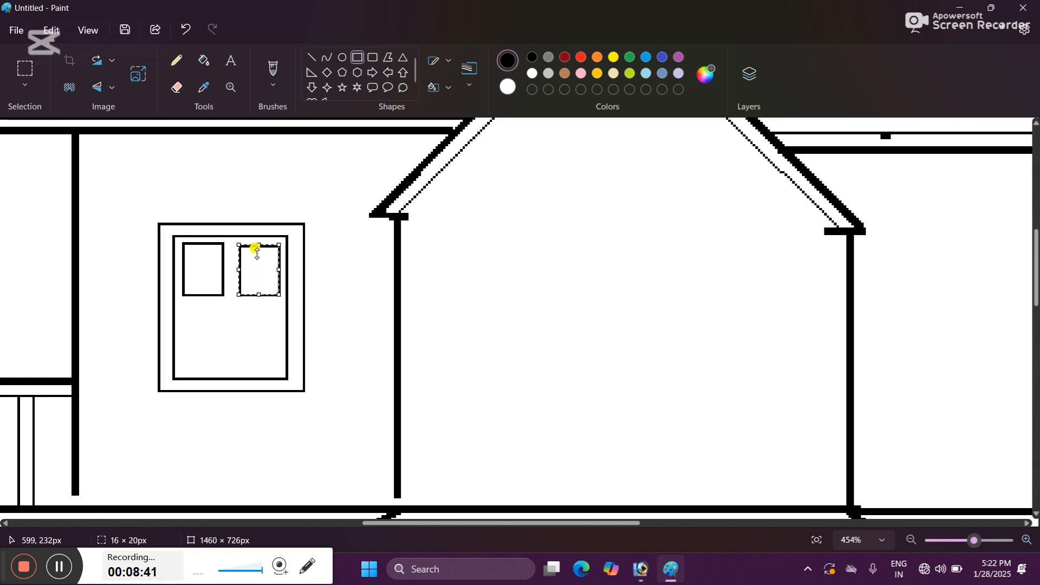
{"action": "left_click_drag", "start_coordinate": [259, 243], "coordinate": [259, 241]}
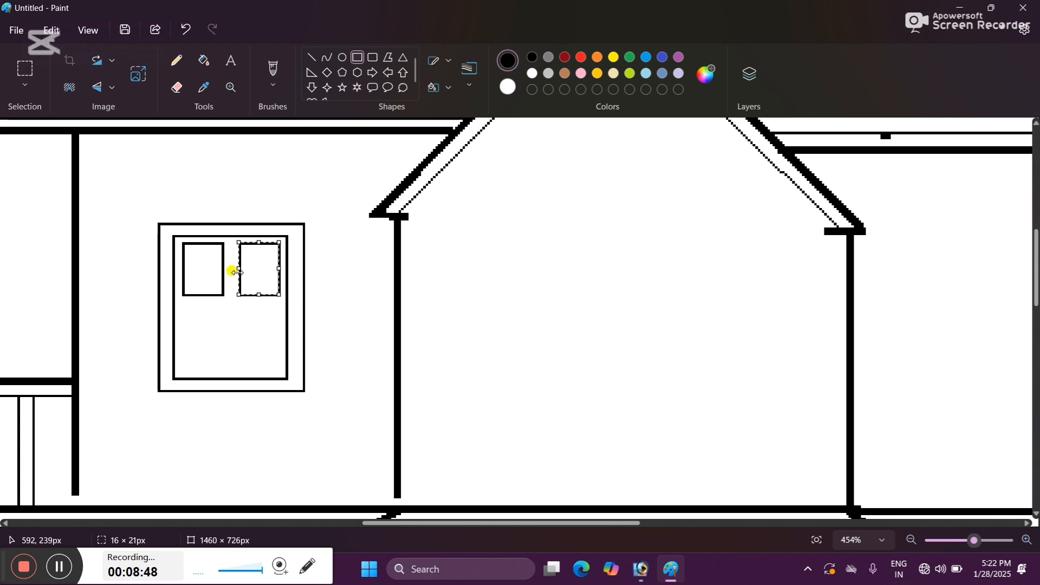
{"action": "left_click_drag", "start_coordinate": [239, 269], "coordinate": [237, 270]}
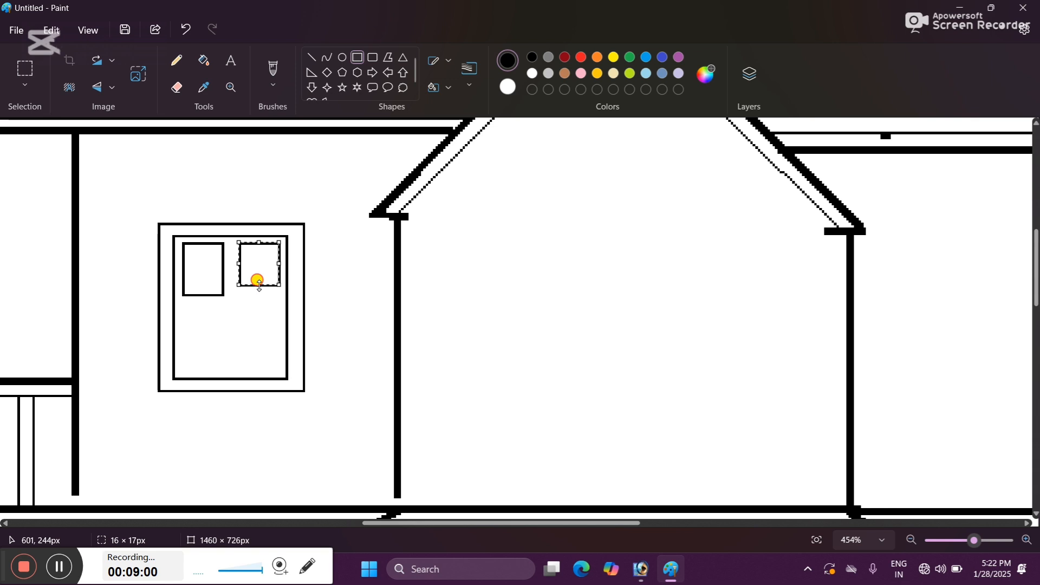
{"action": "left_click_drag", "start_coordinate": [259, 285], "coordinate": [259, 293]}
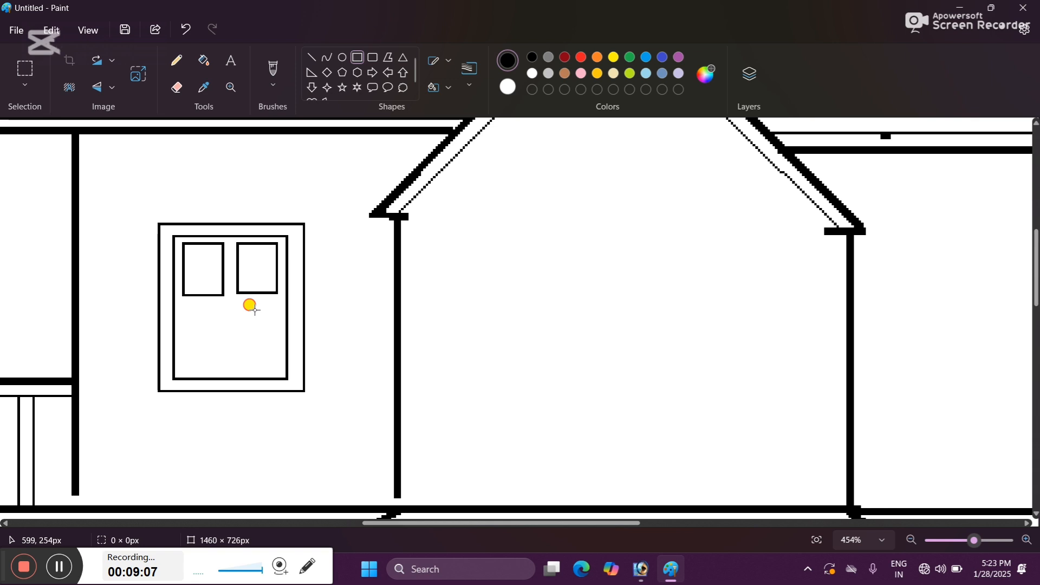
Draw the two lower window panes, adjusting the right one to about 16 × 21 px and aligning it below the upper-right pane
{"action": "left_click_drag", "start_coordinate": [183, 313], "coordinate": [228, 367]}
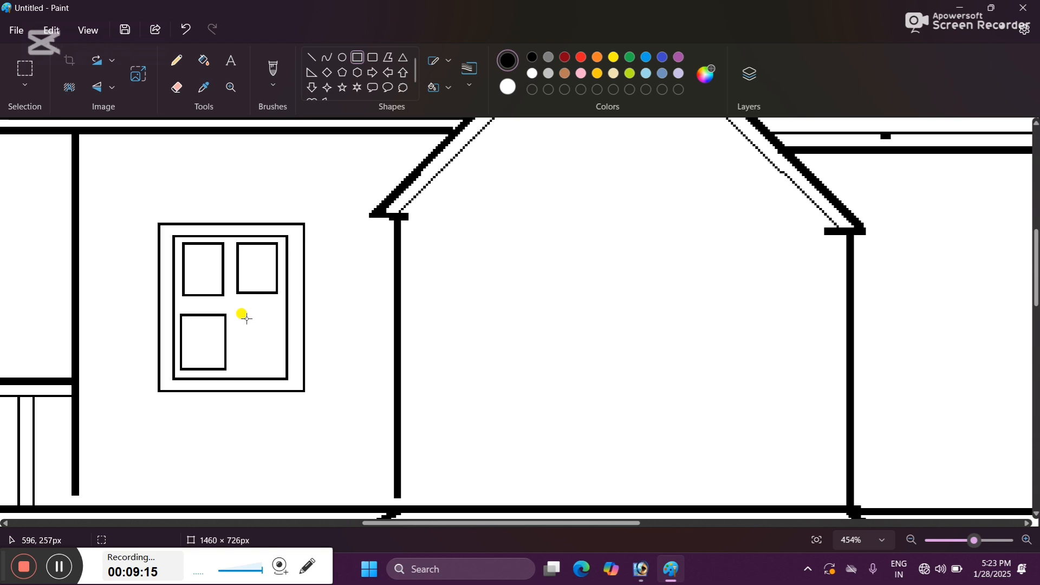
{"action": "left_click_drag", "start_coordinate": [247, 317], "coordinate": [239, 344]}
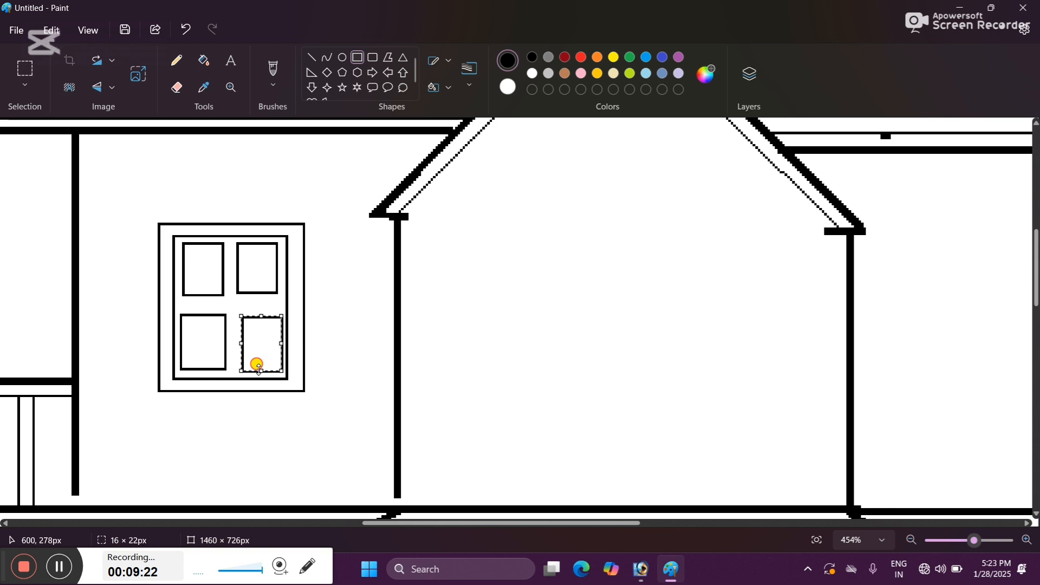
{"action": "left_click_drag", "start_coordinate": [259, 369], "coordinate": [255, 352]}
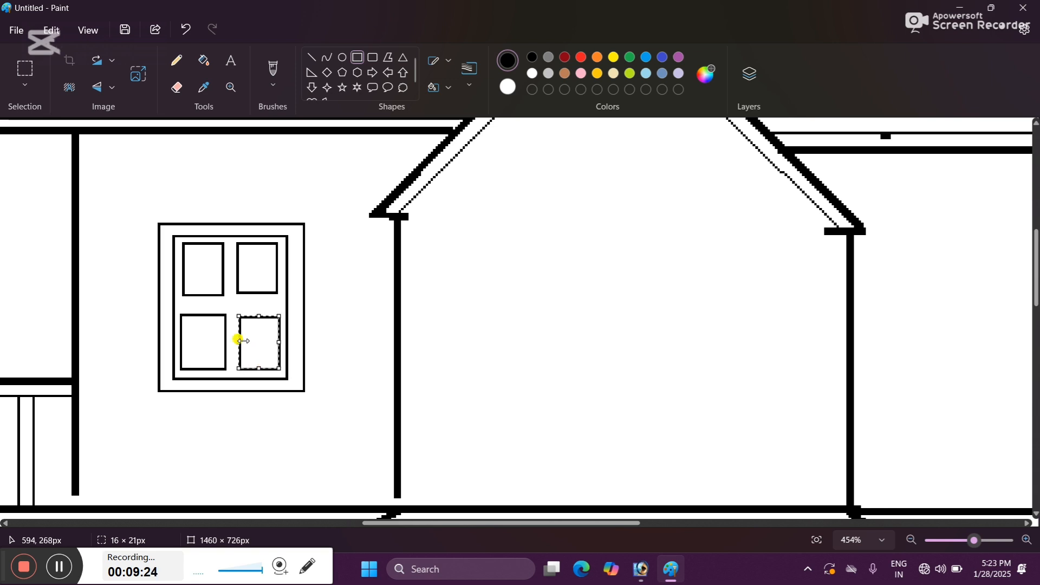
{"action": "left_click", "coordinate": [274, 256]}
Draw a smaller inset rectangle inside each upper pane and the lower-left pane, making the upper-left one about 12 × 17 px
{"action": "left_click_drag", "start_coordinate": [188, 244], "coordinate": [221, 290]}
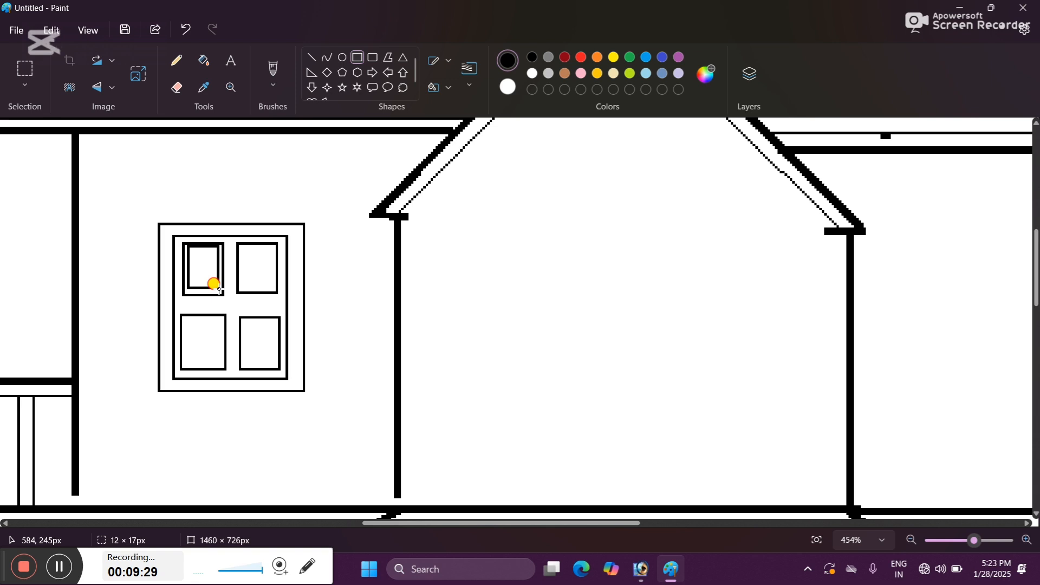
{"action": "left_click", "coordinate": [262, 241]}
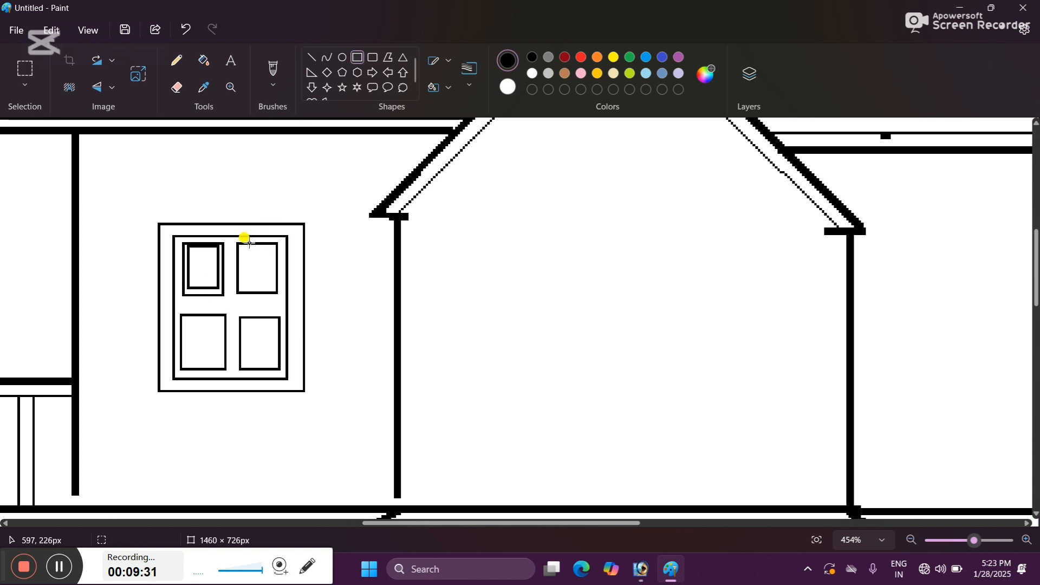
{"action": "left_click_drag", "start_coordinate": [240, 243], "coordinate": [275, 290]}
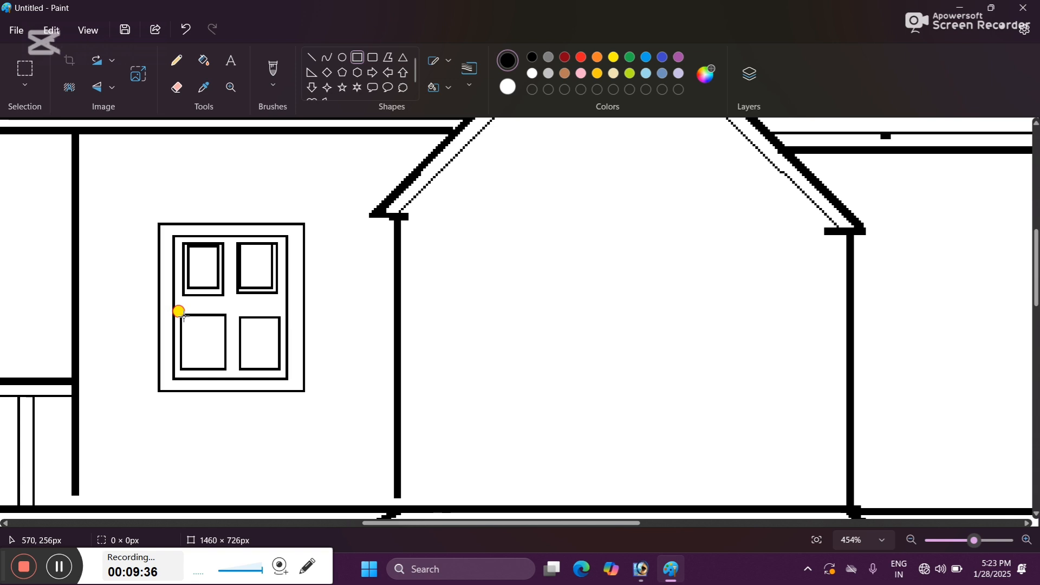
{"action": "left_click_drag", "start_coordinate": [184, 316], "coordinate": [217, 362]}
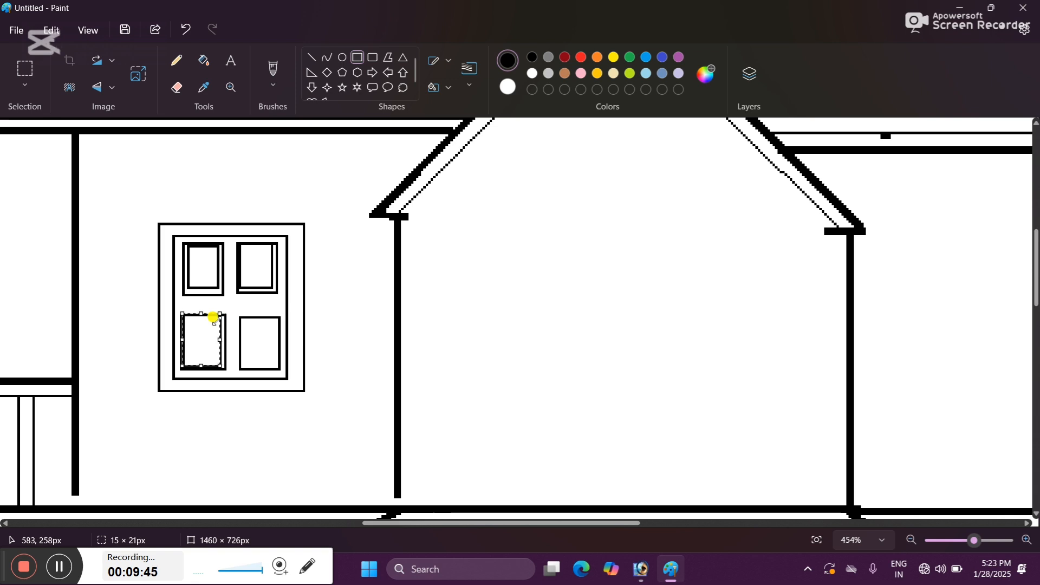
{"action": "left_click_drag", "start_coordinate": [182, 340], "coordinate": [186, 342]}
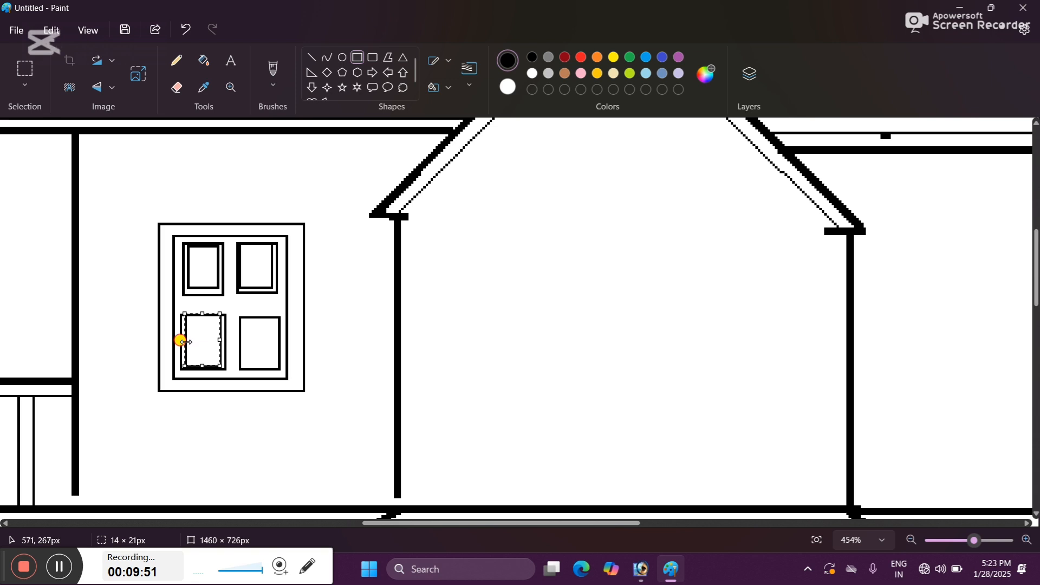
{"action": "mouse_move", "coordinate": [200, 311]}
{"action": "left_mouse_down"}
{"action": "mouse_move", "coordinate": [200, 301]}
{"action": "mouse_move", "coordinate": [201, 321]}
{"action": "left_mouse_up"}
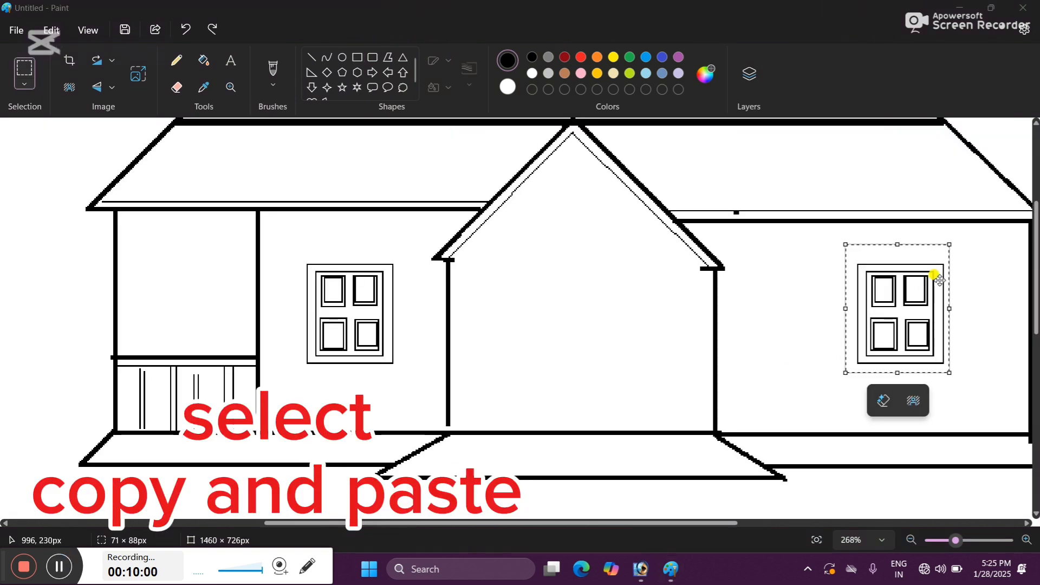
Position the window copy on the right upper wall and paste another copy centred above the railing in the left bay
{"action": "left_click_drag", "start_coordinate": [901, 307], "coordinate": [914, 315]}
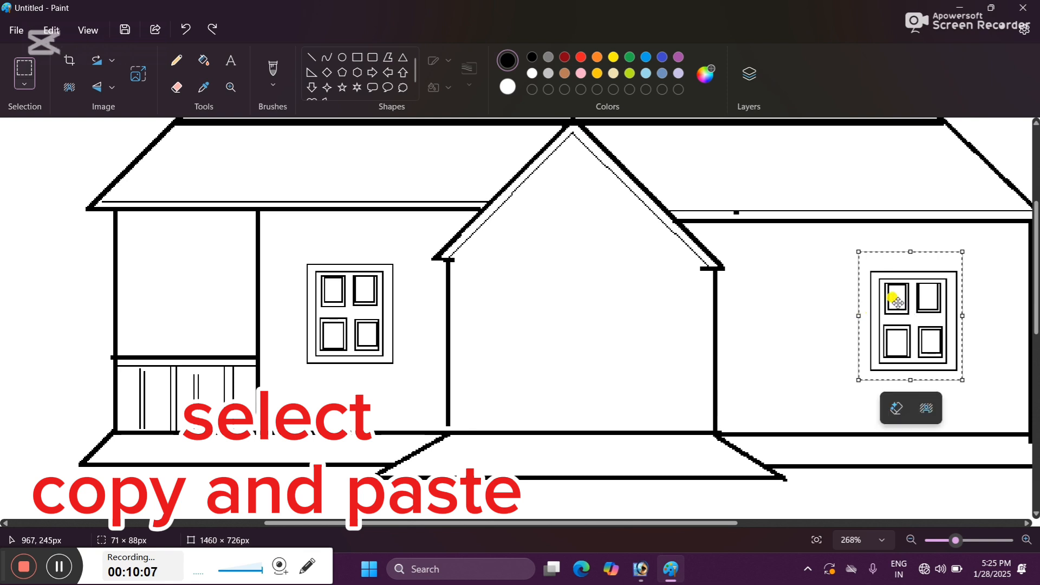
{"action": "key", "text": "ctrl+v"}
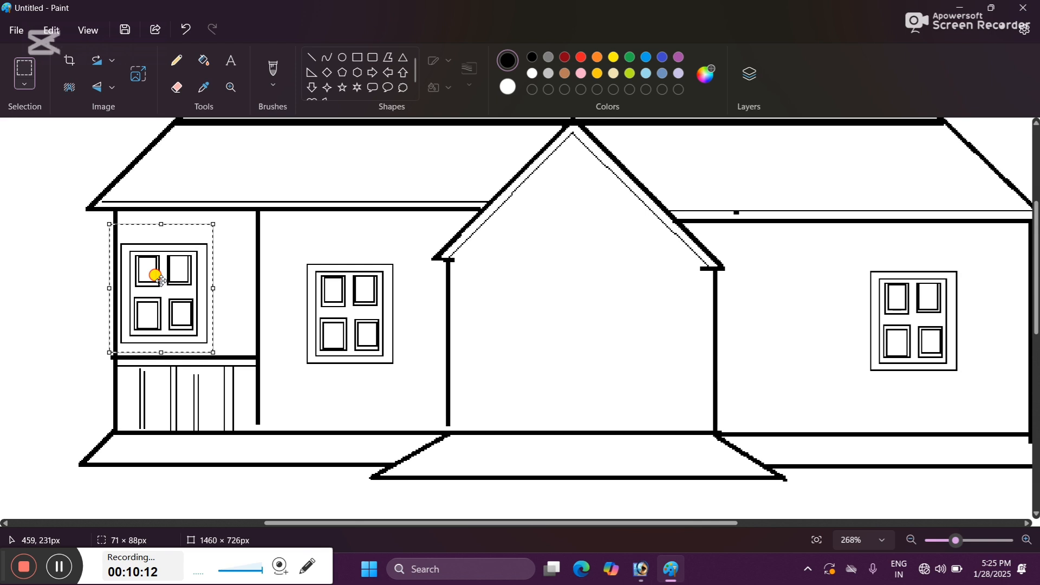
{"action": "left_click_drag", "start_coordinate": [161, 280], "coordinate": [179, 267]}
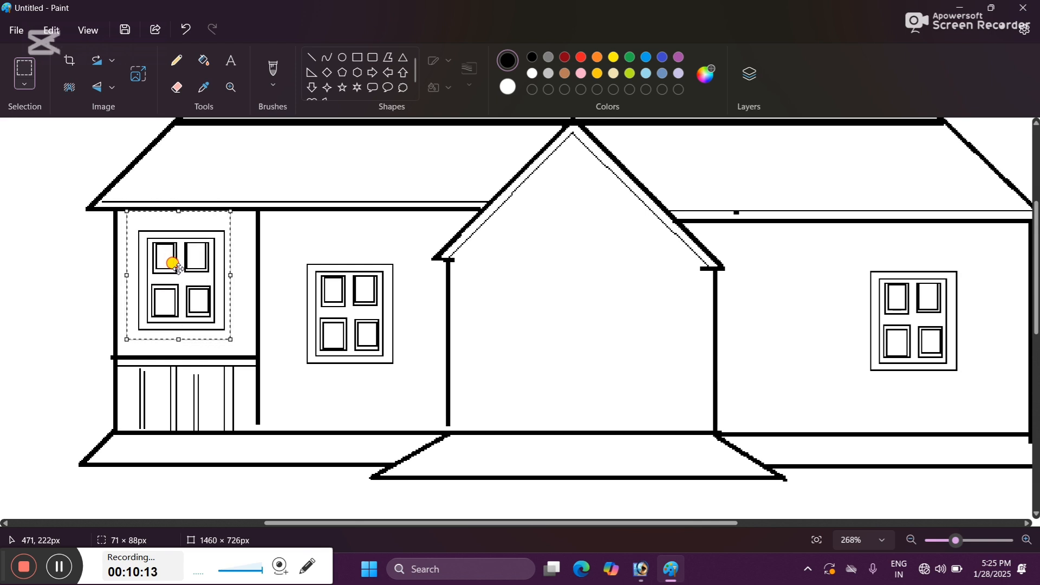
{"action": "left_click", "coordinate": [54, 228]}
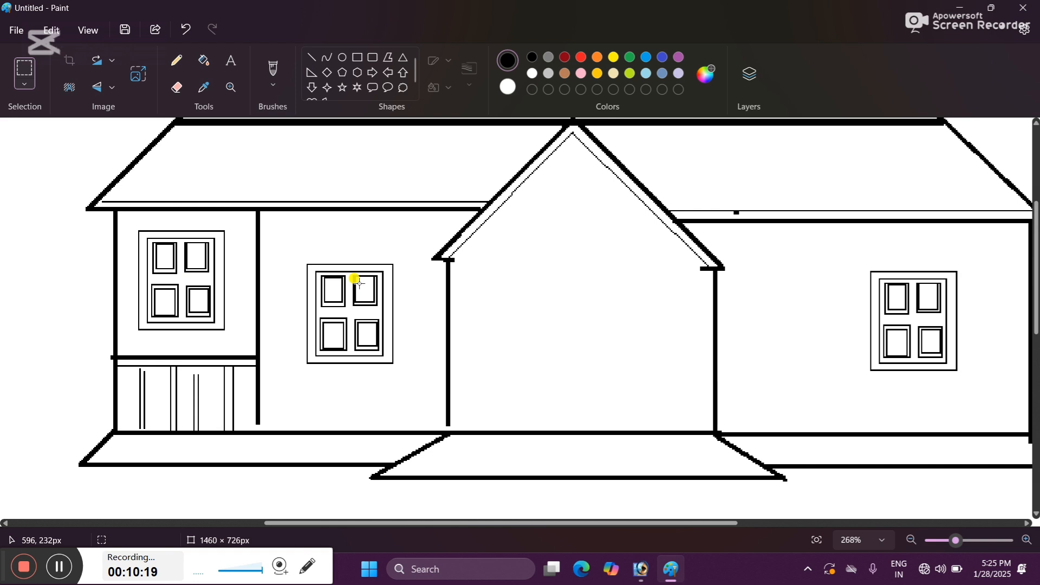
Select the window second from the left and place a copy of it centred on the wall beneath the middle gable
{"action": "left_click_drag", "start_coordinate": [297, 240], "coordinate": [400, 372]}
{"action": "left_click_drag", "start_coordinate": [339, 311], "coordinate": [569, 301]}
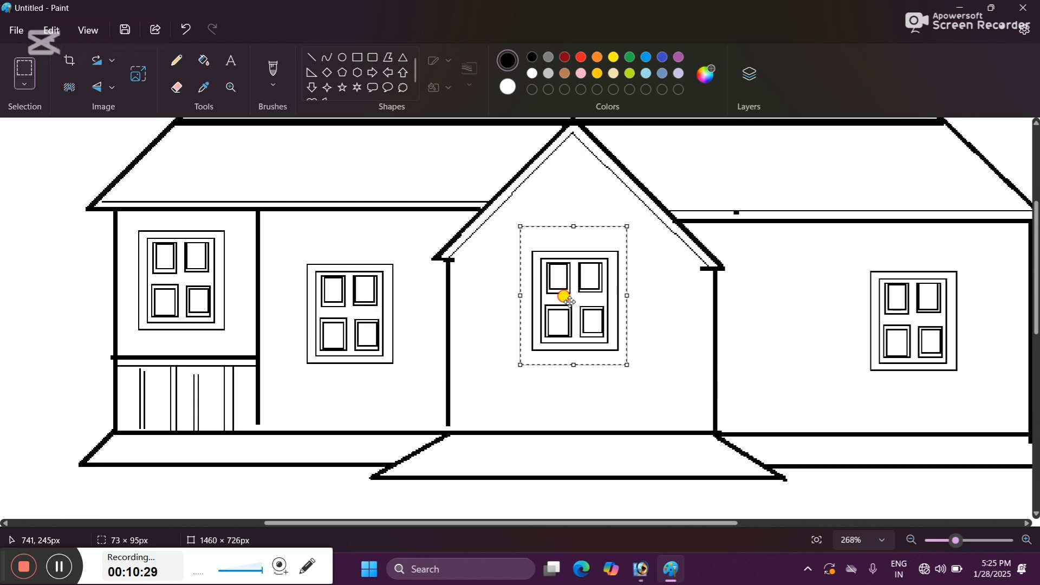
{"action": "left_click", "coordinate": [326, 72]}
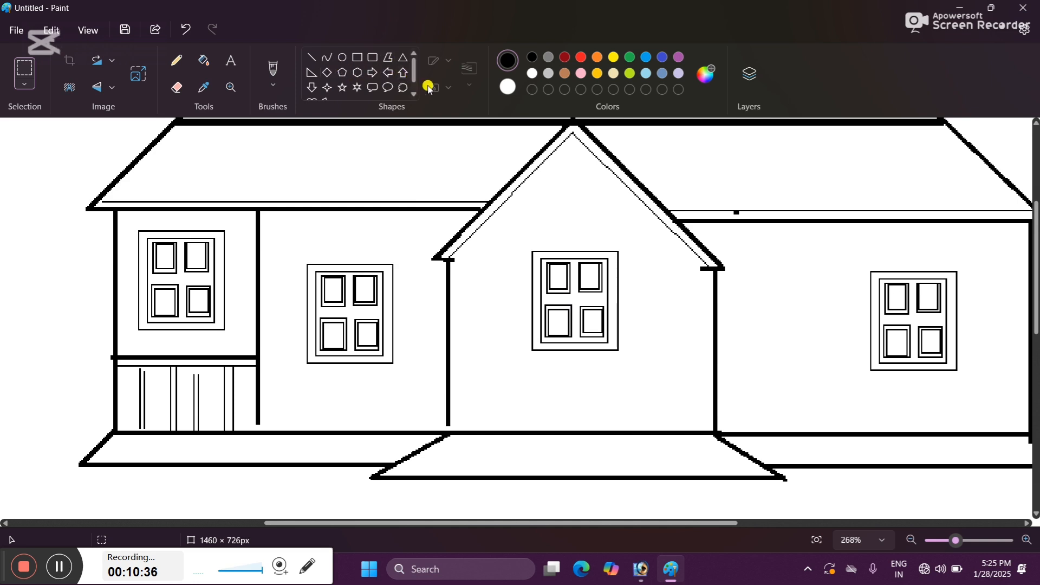
Draw a triangular pediment about 72 × 22 px and place it directly on top of the middle gable window
{"action": "left_click", "coordinate": [402, 61]}
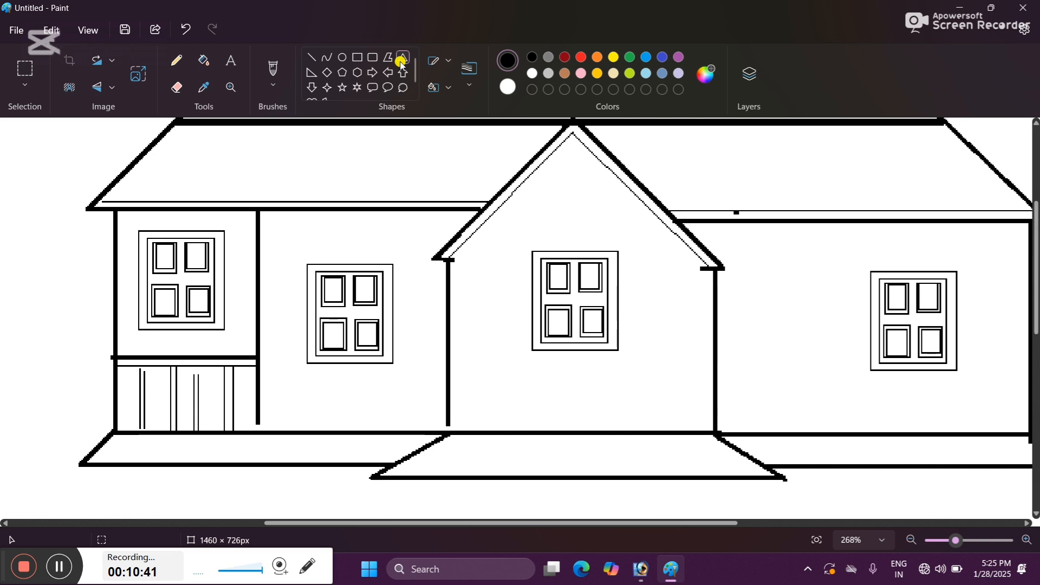
{"action": "mouse_move", "coordinate": [529, 213]}
{"action": "left_mouse_down"}
{"action": "mouse_move", "coordinate": [636, 260]}
{"action": "mouse_move", "coordinate": [627, 239]}
{"action": "mouse_move", "coordinate": [634, 245]}
{"action": "mouse_move", "coordinate": [576, 230]}
{"action": "mouse_move", "coordinate": [590, 221]}
{"action": "left_mouse_up"}
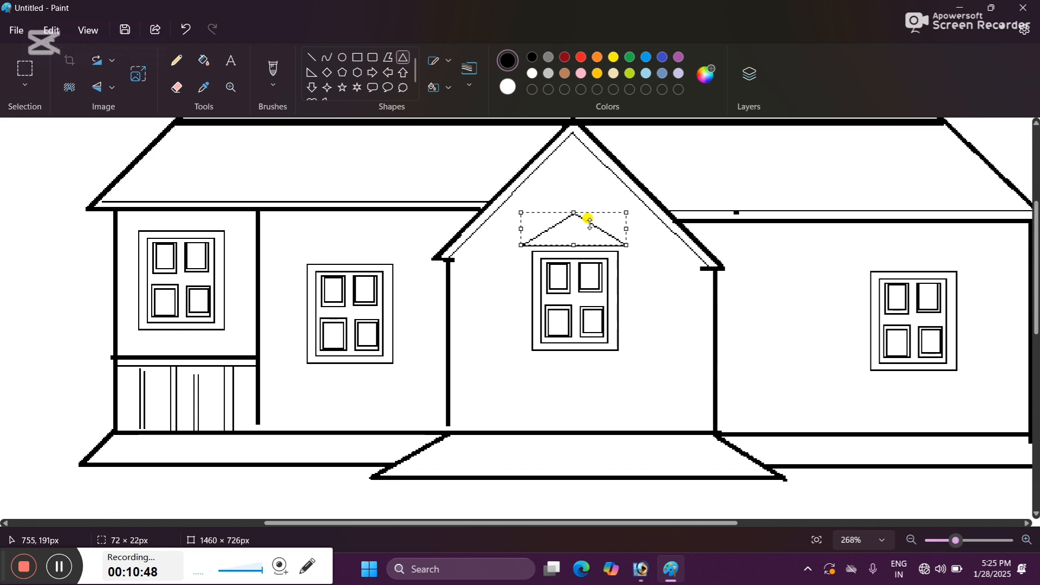
{"action": "left_click_drag", "start_coordinate": [590, 220], "coordinate": [588, 225]}
{"action": "left_click", "coordinate": [700, 303]}
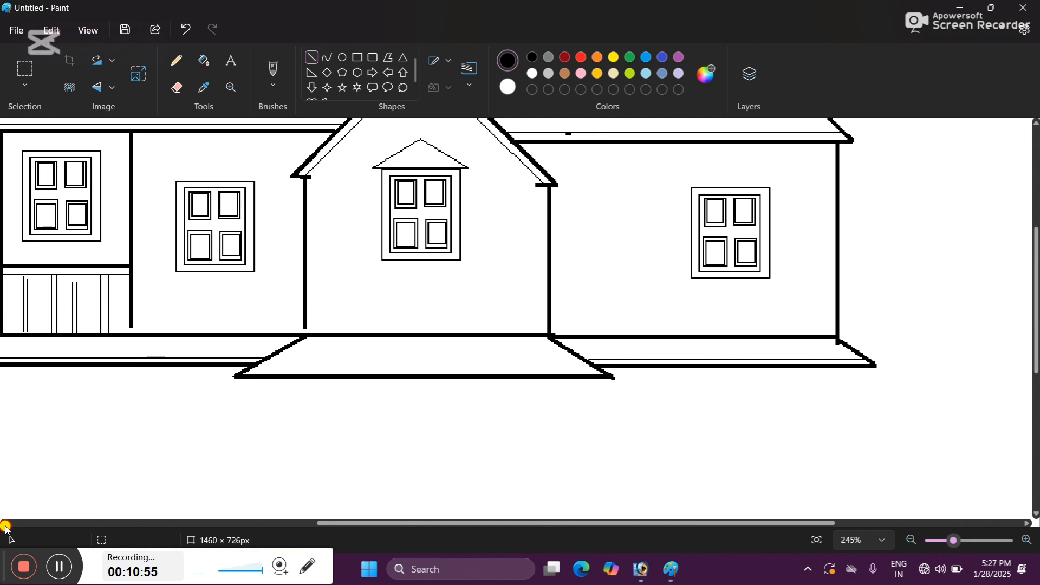
Draw a thin vertical wall line about 156 px long straight down from near the left end of the lower roof
{"action": "left_click", "coordinate": [5, 525]}
{"action": "left_click", "coordinate": [5, 525]}
{"action": "left_click", "coordinate": [4, 525]}
{"action": "left_click", "coordinate": [5, 526]}
{"action": "left_click", "coordinate": [5, 525]}
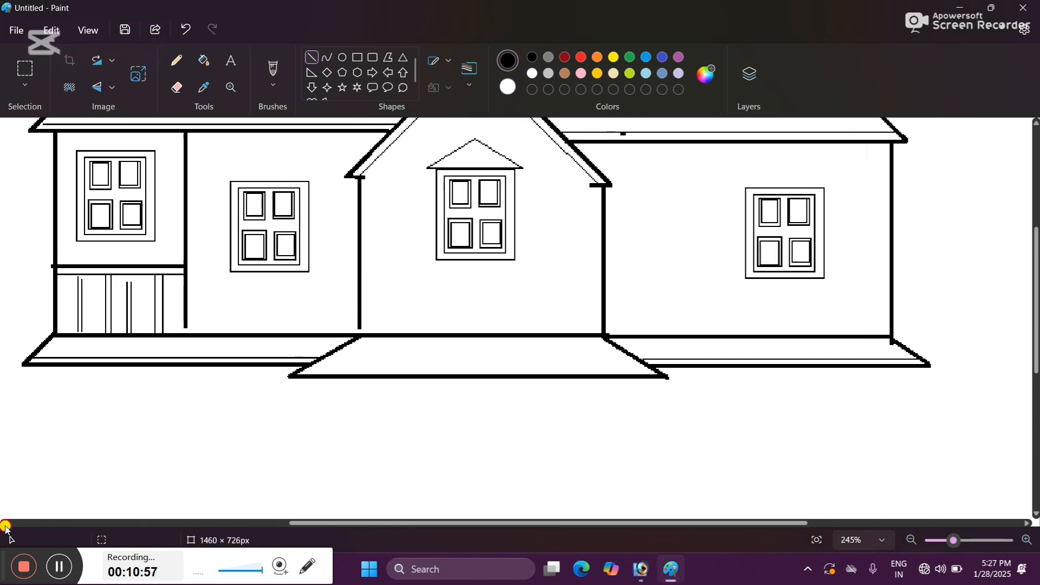
{"action": "scroll", "coordinate": [124, 478], "scroll_direction": "down", "scroll_amount": 1}
{"action": "scroll", "coordinate": [124, 478], "scroll_direction": "down", "scroll_amount": 3}
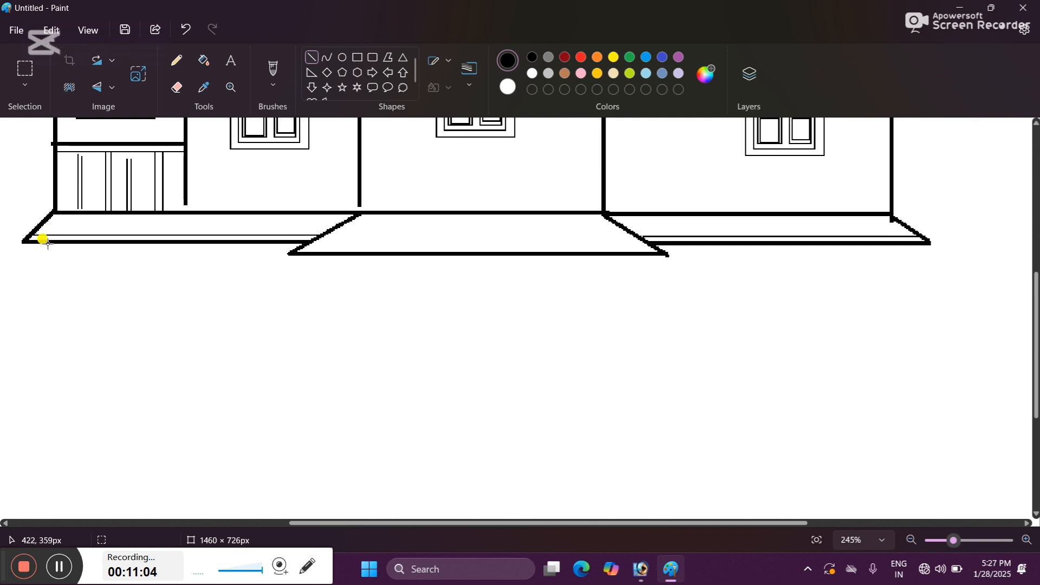
{"action": "left_click", "coordinate": [48, 244]}
{"action": "left_click_drag", "start_coordinate": [47, 245], "coordinate": [47, 451]}
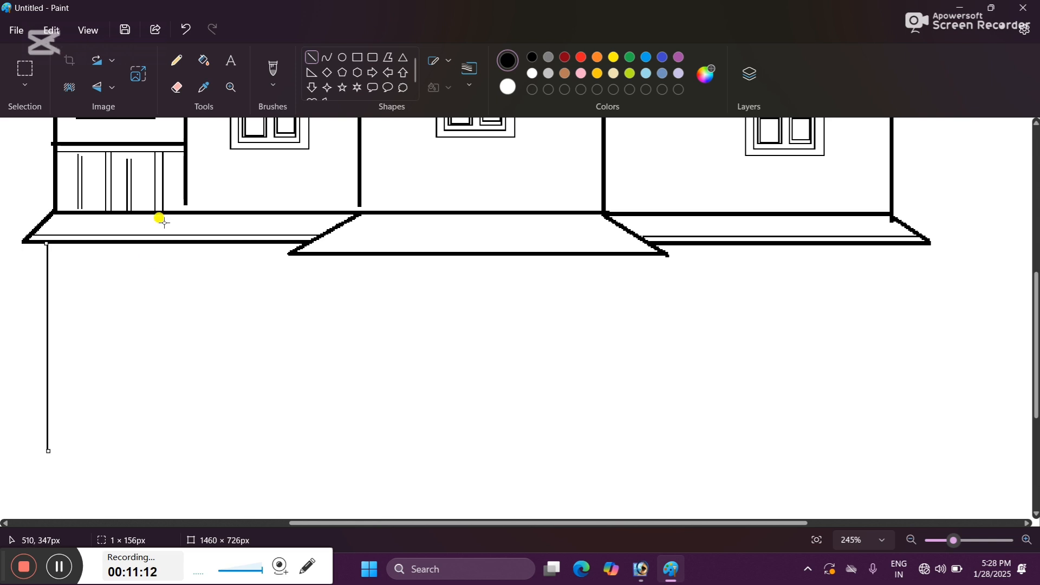
{"action": "left_click", "coordinate": [76, 423]}
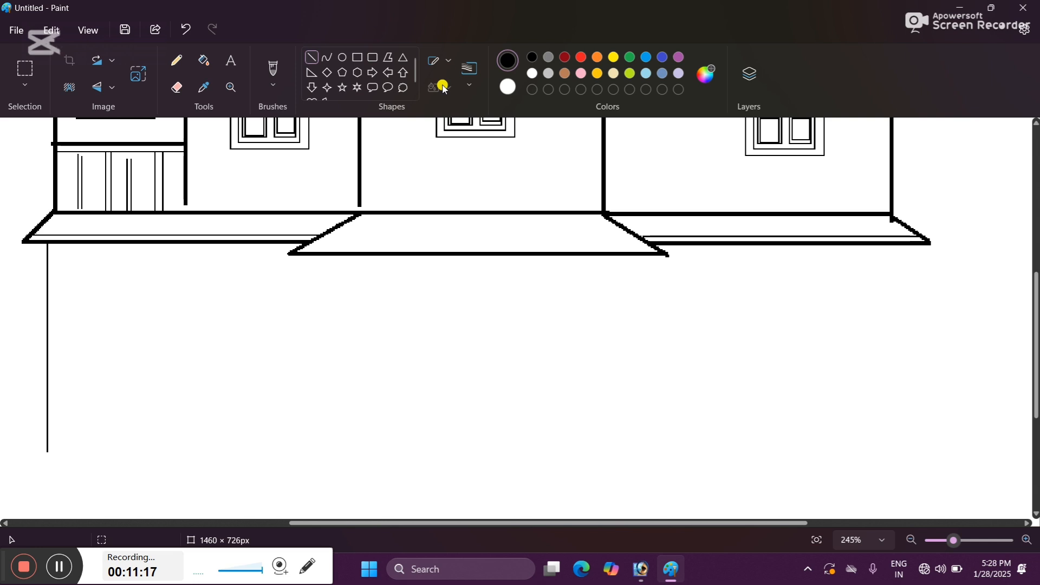
Set the line thickness to 3px and draw a horizontal ground line about 664 px long from the left wall's lower end
{"action": "left_click", "coordinate": [470, 85]}
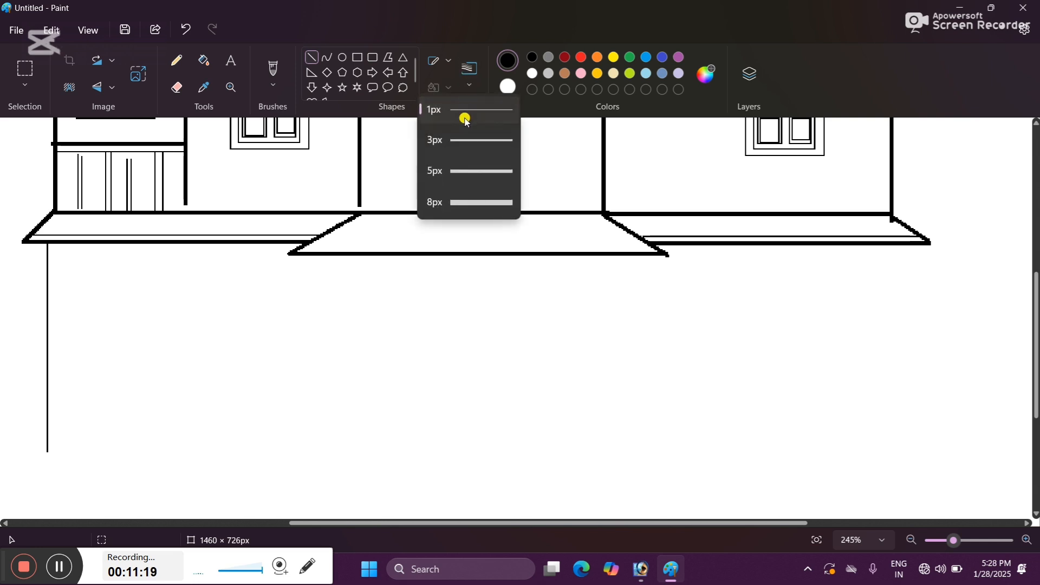
{"action": "left_click", "coordinate": [467, 135]}
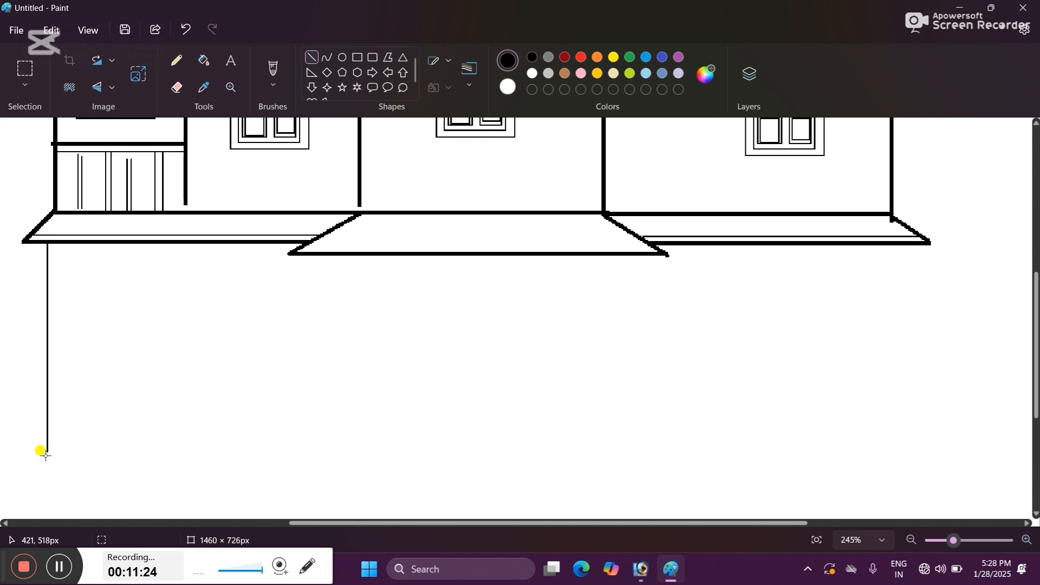
{"action": "mouse_move", "coordinate": [46, 455]}
{"action": "left_mouse_down"}
{"action": "mouse_move", "coordinate": [44, 438]}
{"action": "mouse_move", "coordinate": [47, 448]}
{"action": "left_mouse_up"}
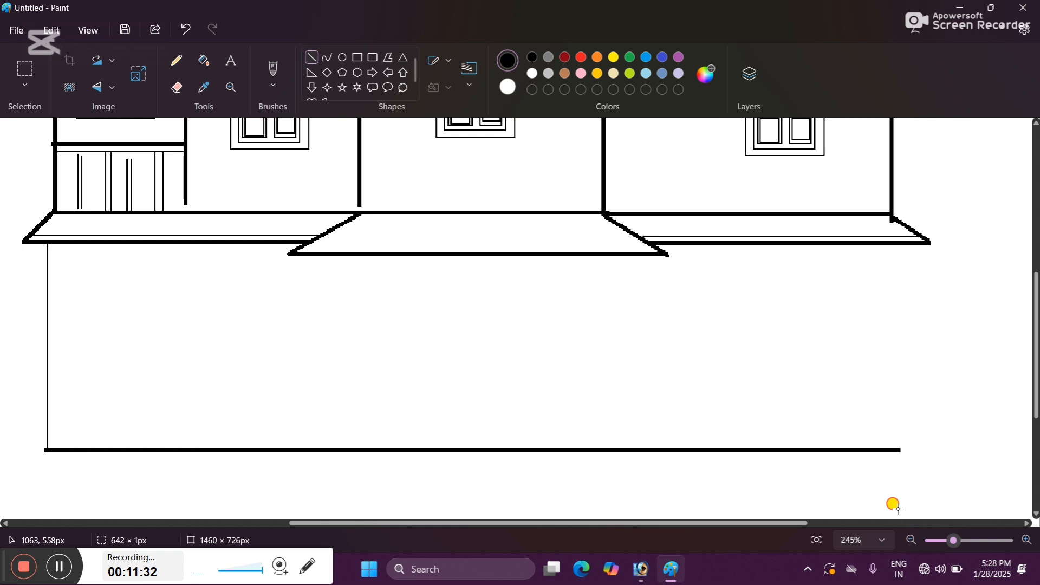
{"action": "left_click_drag", "start_coordinate": [899, 508], "coordinate": [925, 509]}
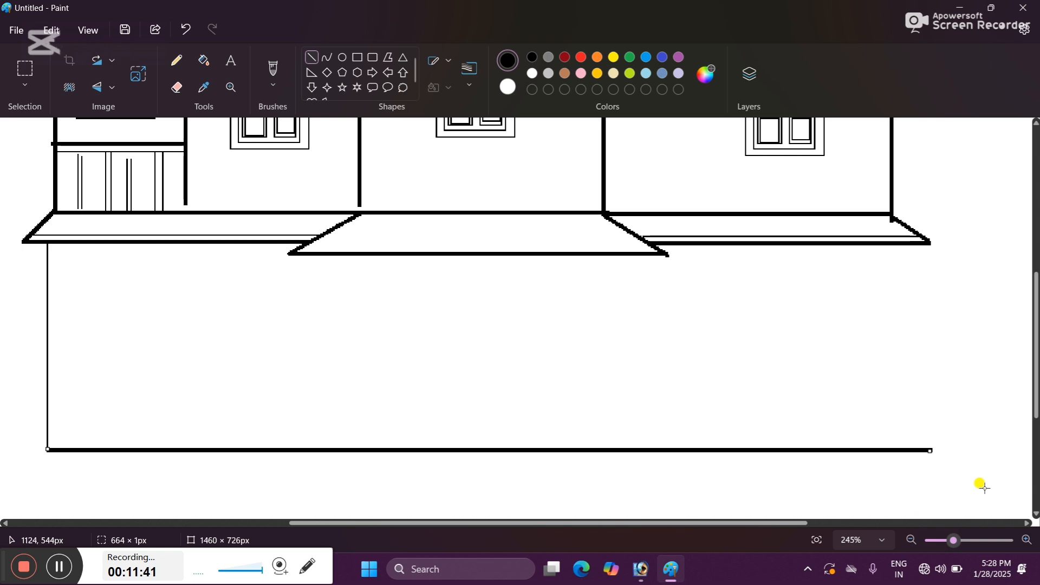
{"action": "left_click", "coordinate": [921, 305]}
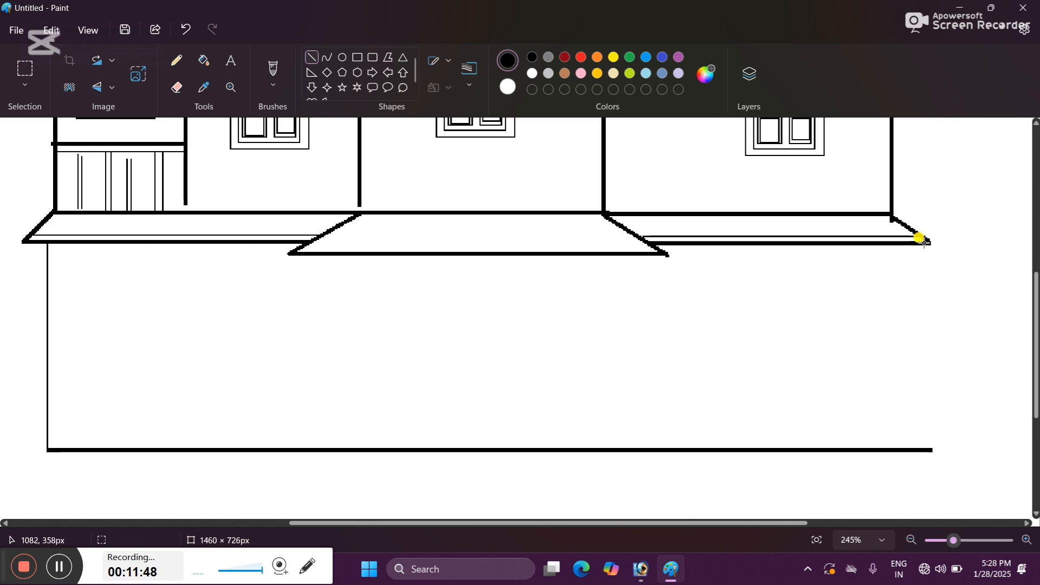
Draw the ground floor's right outer wall from the roof to the ground line, plus a thin parallel line just inside it
{"action": "left_click_drag", "start_coordinate": [924, 244], "coordinate": [936, 456]}
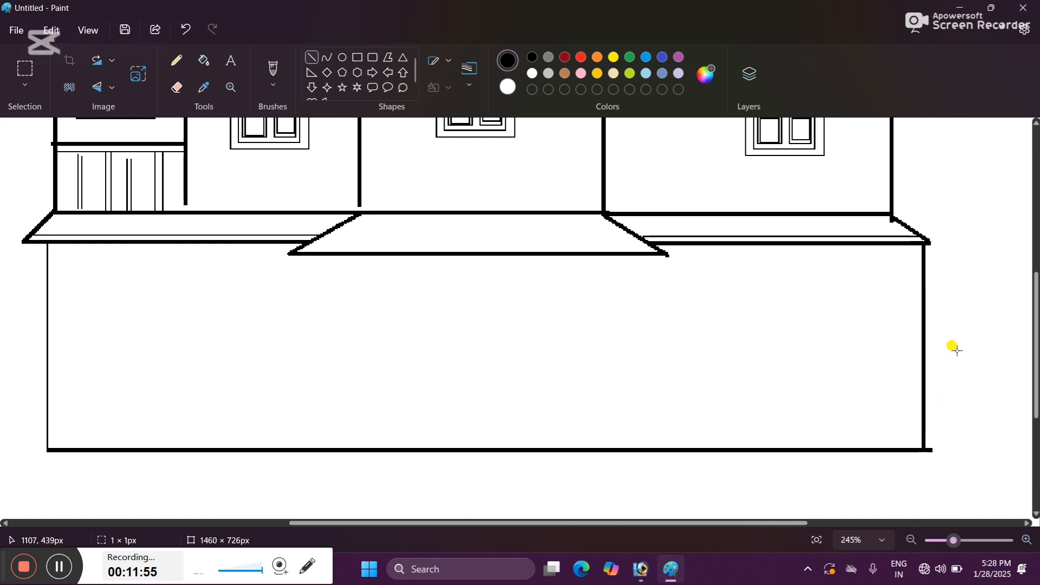
{"action": "left_click", "coordinate": [914, 246]}
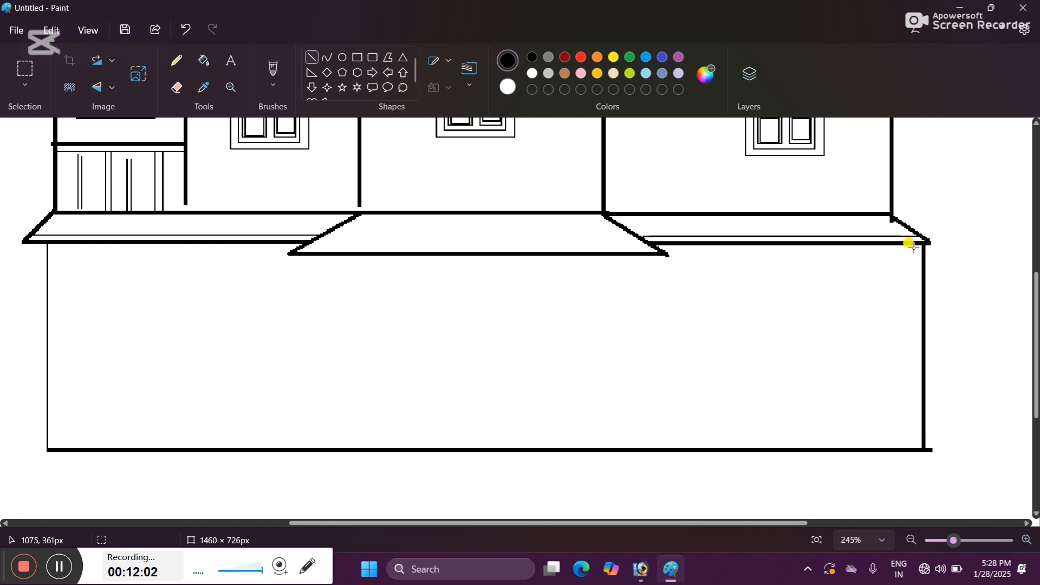
{"action": "left_click_drag", "start_coordinate": [913, 245], "coordinate": [913, 448]}
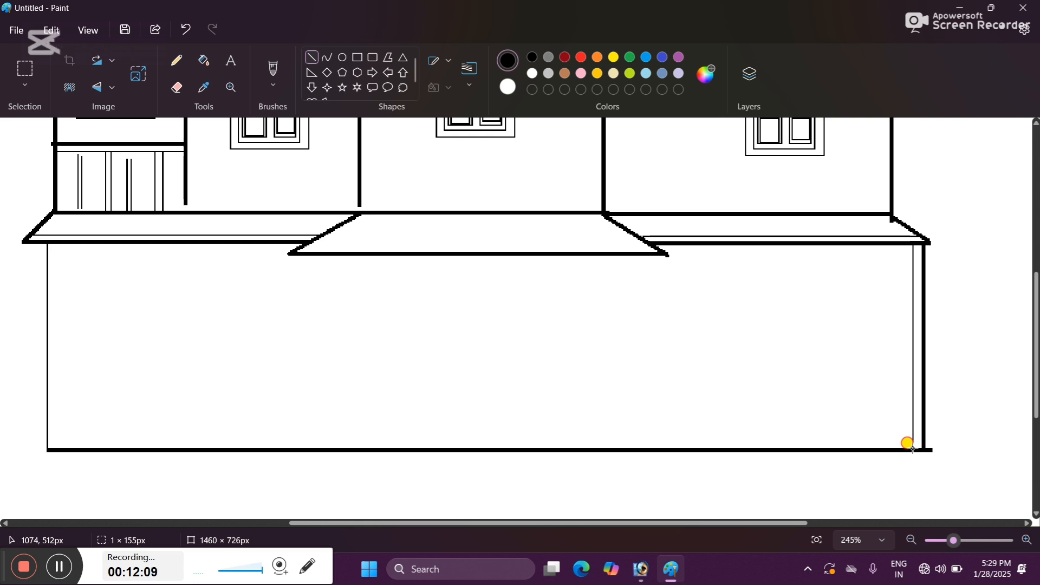
{"action": "left_click_drag", "start_coordinate": [913, 449], "coordinate": [914, 438]}
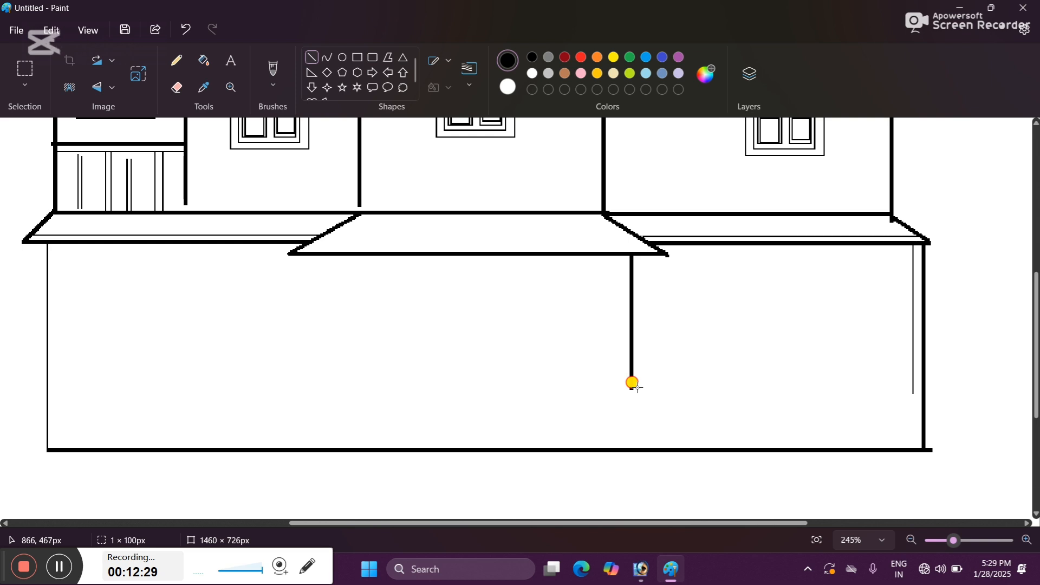
Draw two thick vertical walls from the entrance roof's right and left ends down to the ground line, about 149 px tall
{"action": "left_click_drag", "start_coordinate": [637, 387], "coordinate": [646, 443]}
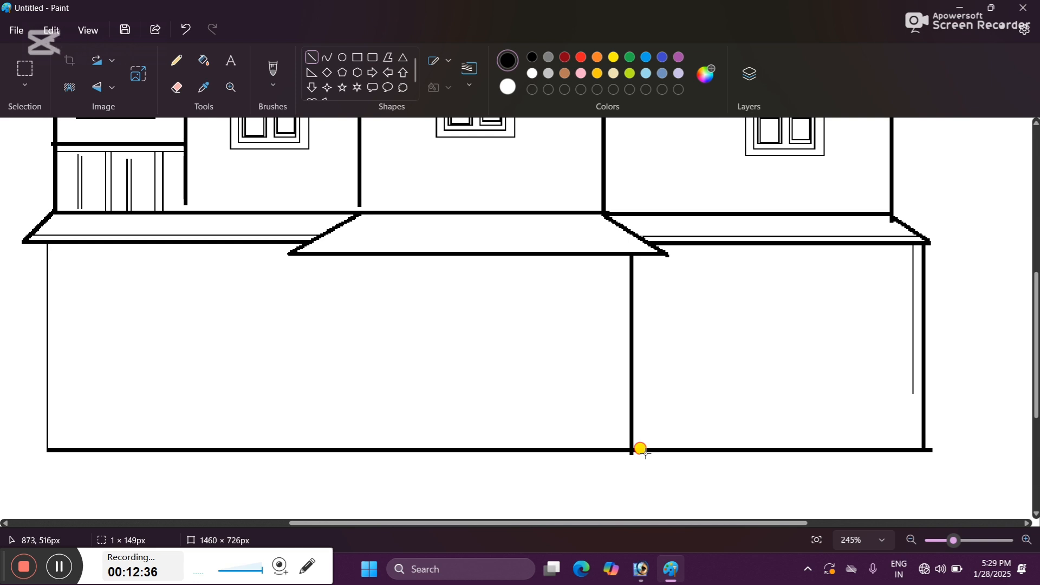
{"action": "left_click_drag", "start_coordinate": [646, 454], "coordinate": [645, 454]}
{"action": "left_click", "coordinate": [642, 451]}
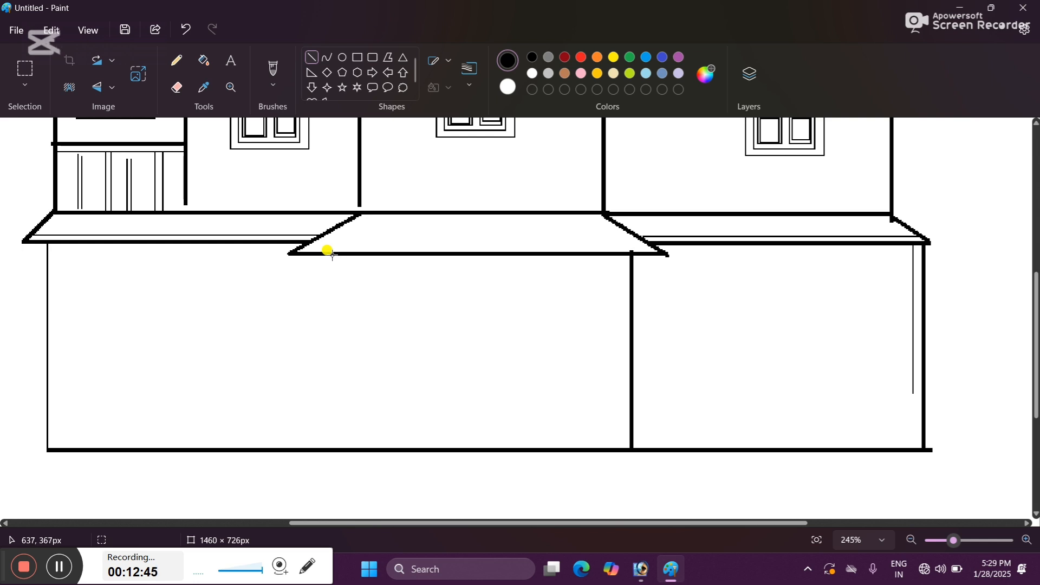
{"action": "left_click_drag", "start_coordinate": [331, 253], "coordinate": [351, 441]}
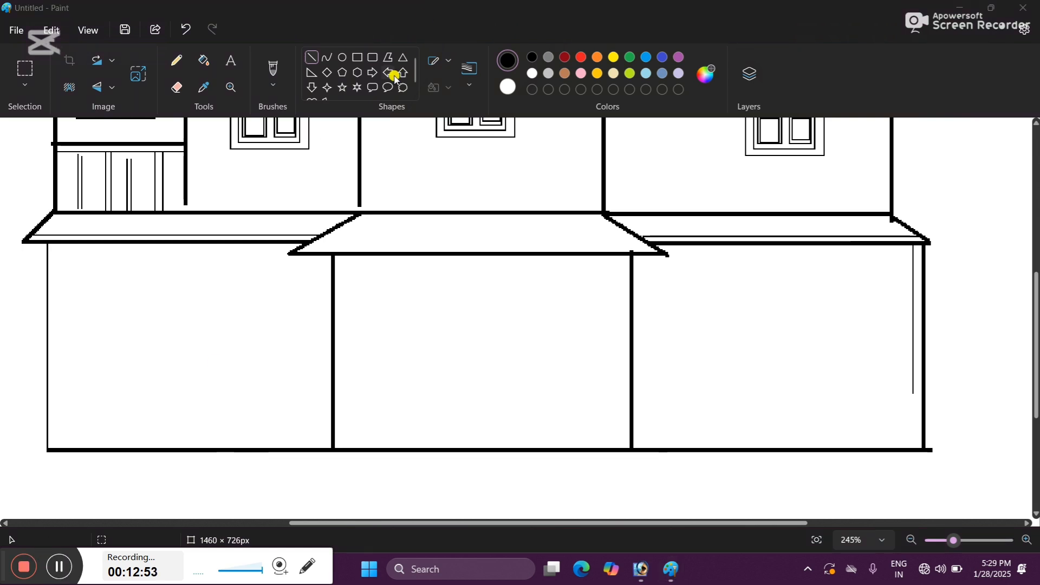
Draw a tall door rectangle standing on the ground line midway between the two entrance walls
{"action": "left_click", "coordinate": [358, 58]}
{"action": "left_click_drag", "start_coordinate": [450, 266], "coordinate": [513, 440]}
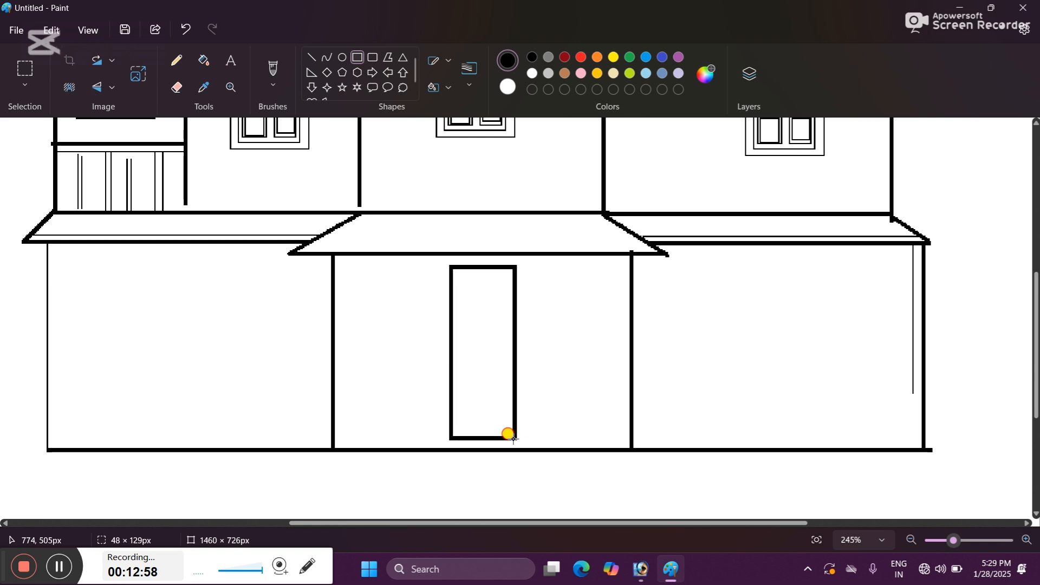
{"action": "left_click_drag", "start_coordinate": [514, 440], "coordinate": [522, 450]}
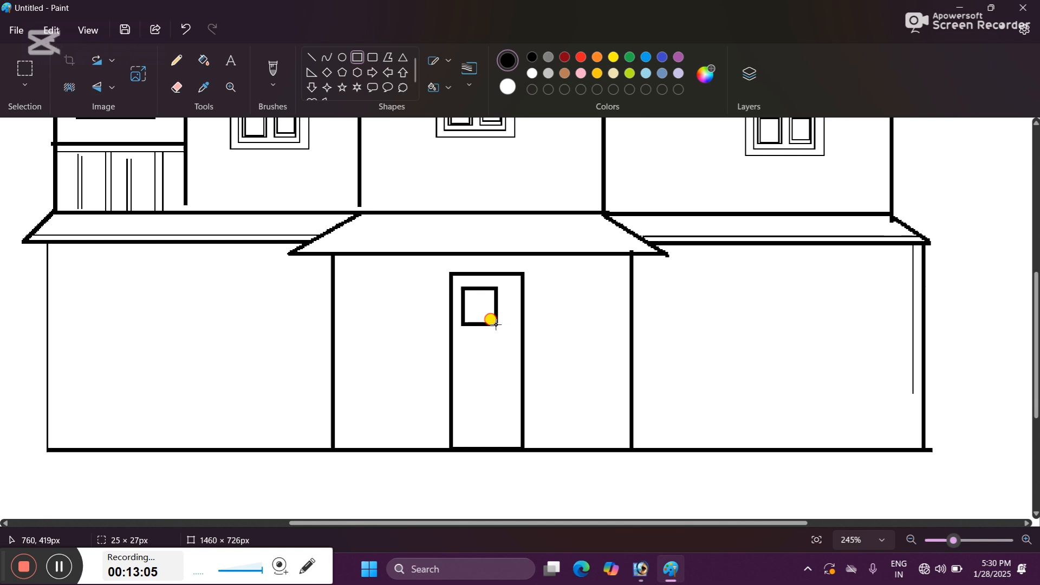
Draw six rectangular door panels in two columns of three, making the upper-left one about 17 × 30 px
{"action": "left_click_drag", "start_coordinate": [496, 325], "coordinate": [496, 324]}
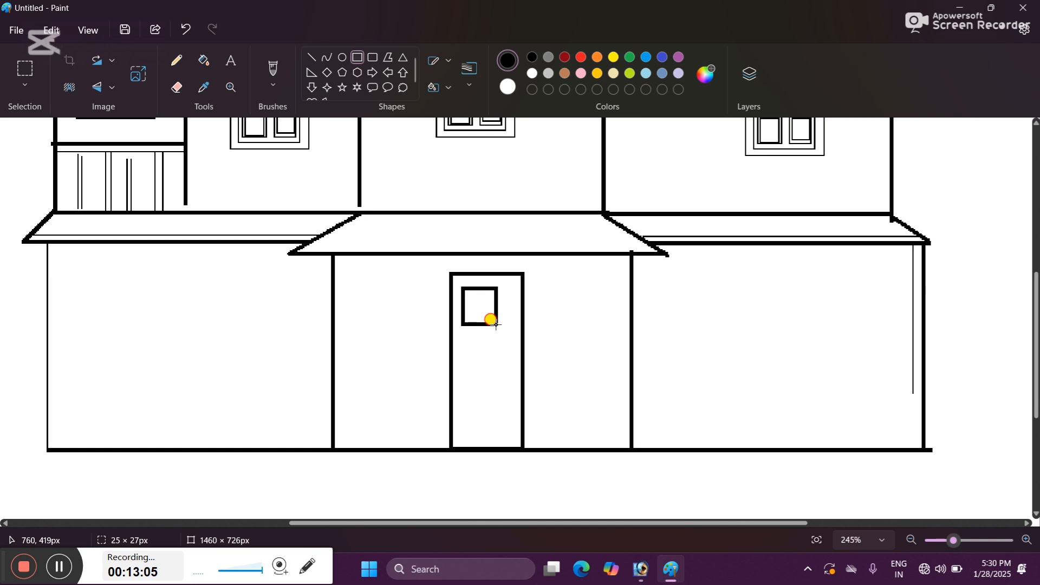
{"action": "left_click_drag", "start_coordinate": [496, 324], "coordinate": [487, 323]}
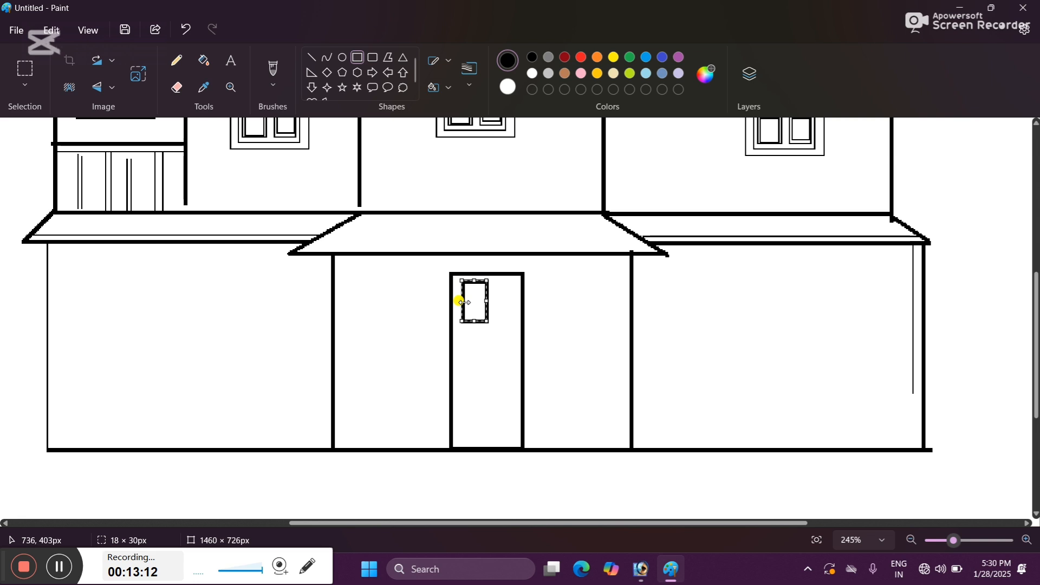
{"action": "left_click_drag", "start_coordinate": [463, 302], "coordinate": [465, 303]}
{"action": "left_click_drag", "start_coordinate": [955, 541], "coordinate": [979, 546]}
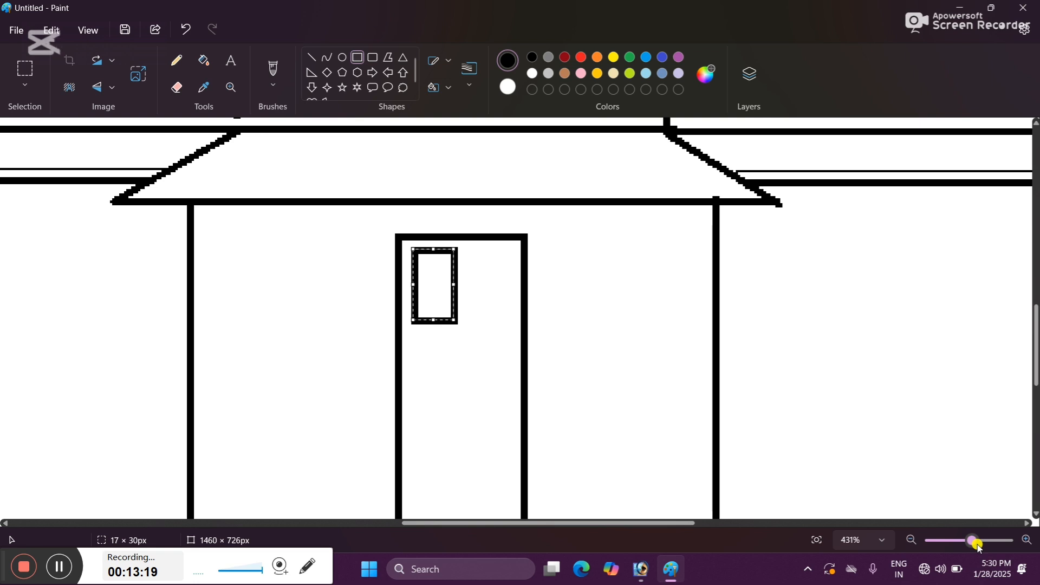
{"action": "scroll", "coordinate": [515, 341], "scroll_direction": "down", "scroll_amount": 1}
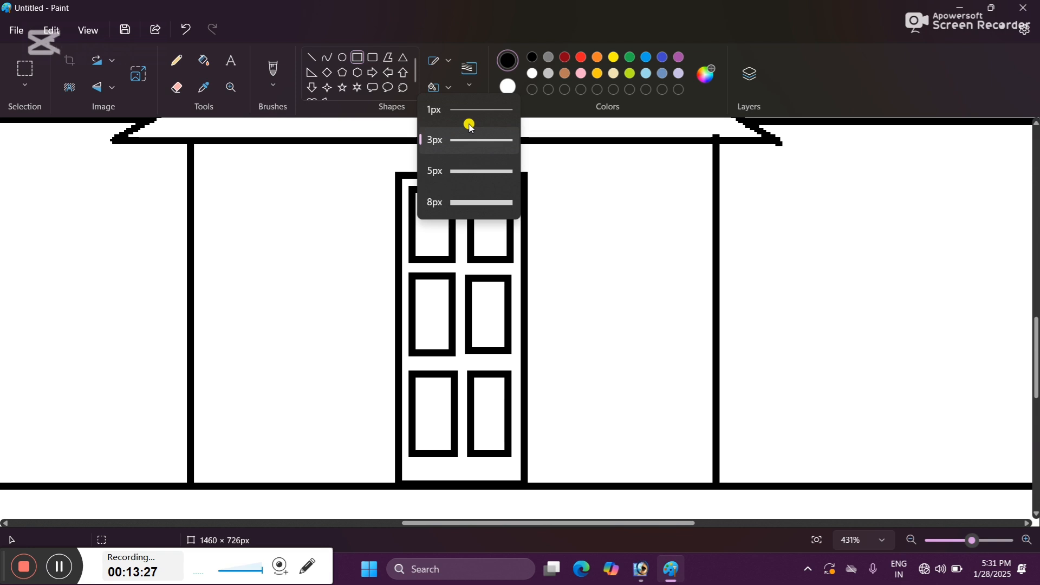
Set the outline thickness to 1px and draw a smaller inset rectangle inside each door panel
{"action": "left_click", "coordinate": [463, 112]}
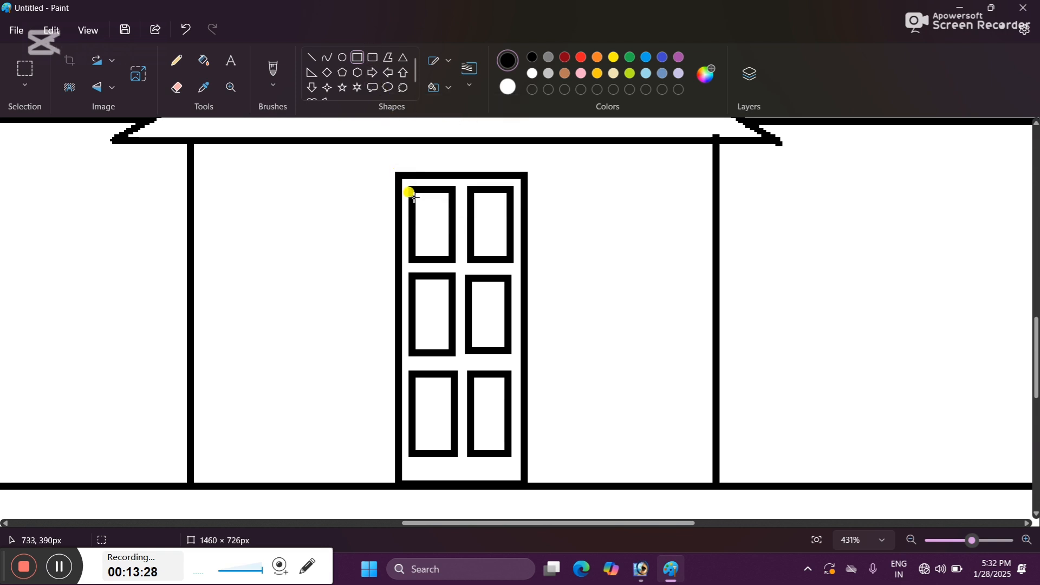
{"action": "left_click_drag", "start_coordinate": [424, 199], "coordinate": [443, 252]}
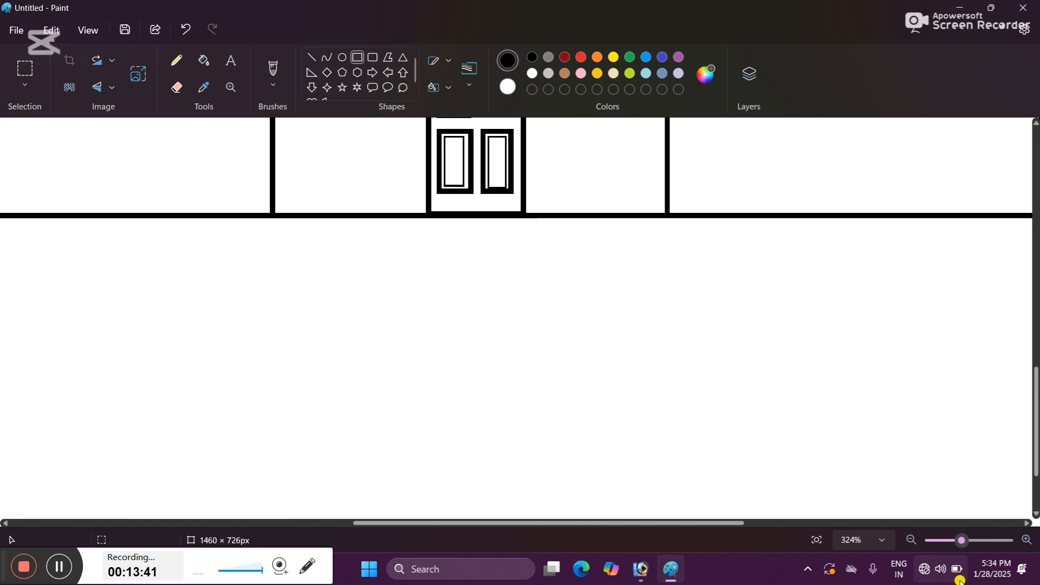
Copy the second upper-storey window from the left and place the copy on the entrance wall left of the door
{"action": "left_click", "coordinate": [944, 539]}
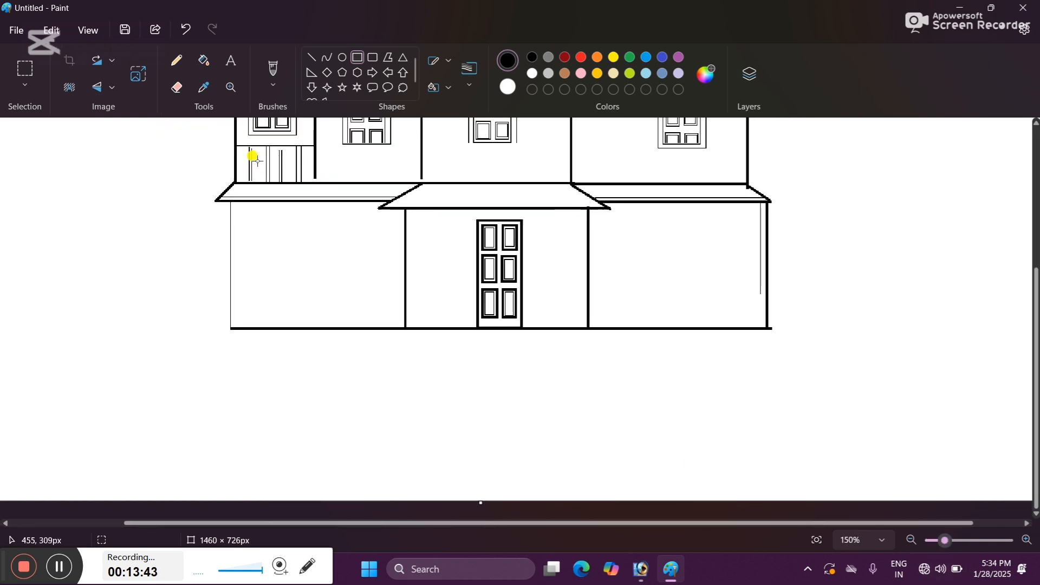
{"action": "scroll", "coordinate": [255, 142], "scroll_direction": "up", "scroll_amount": 1}
{"action": "left_click_drag", "start_coordinate": [337, 144], "coordinate": [396, 219]}
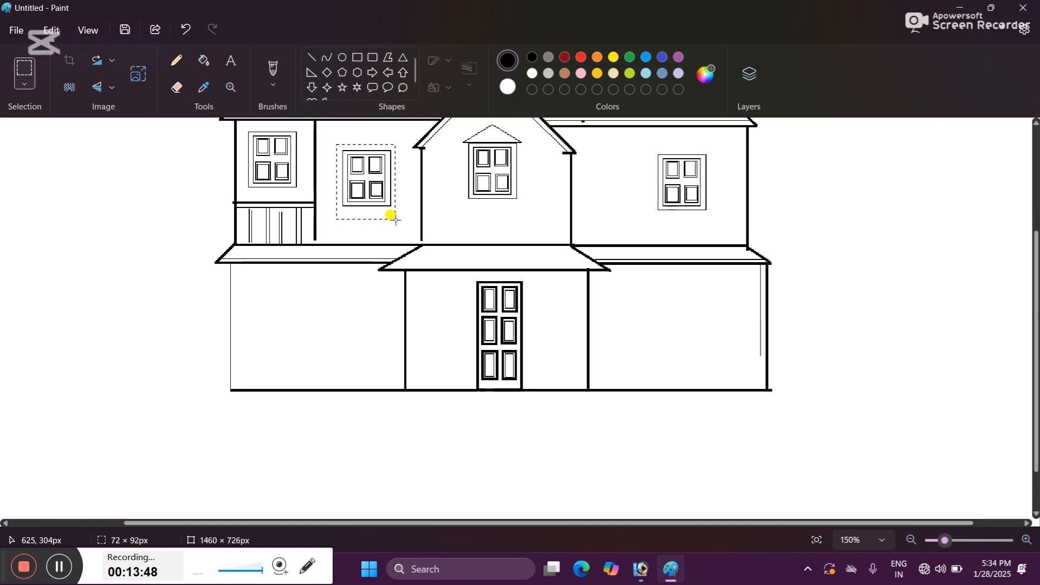
{"action": "left_click_drag", "start_coordinate": [396, 220], "coordinate": [396, 218]}
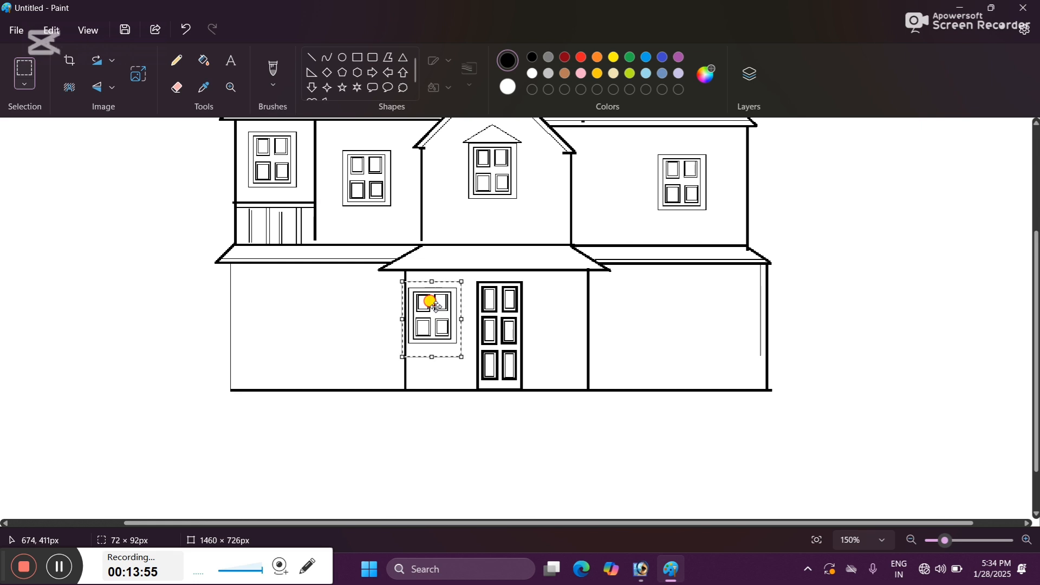
{"action": "left_click_drag", "start_coordinate": [436, 306], "coordinate": [442, 301]}
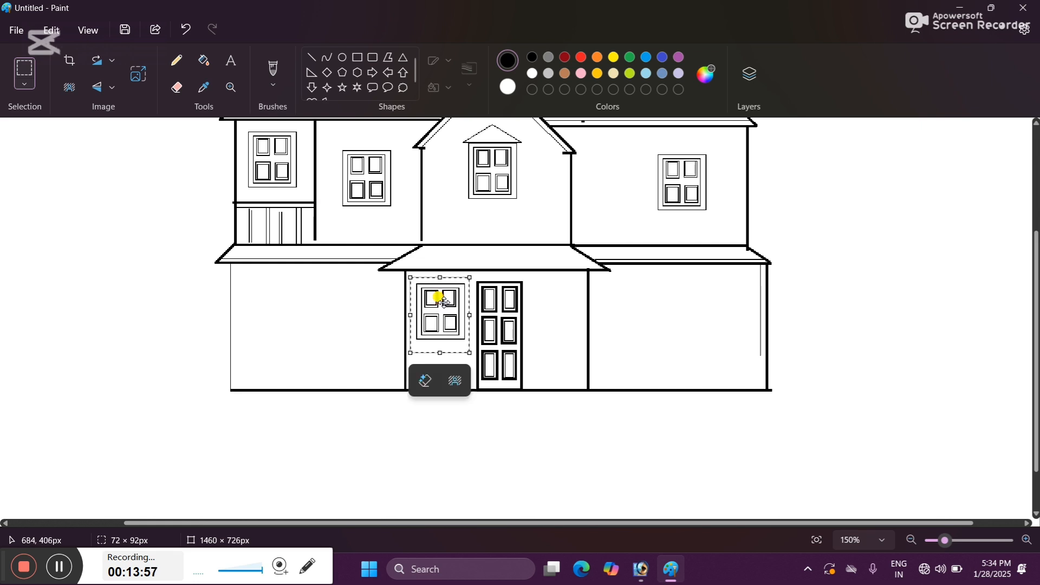
{"action": "left_click", "coordinate": [357, 319]}
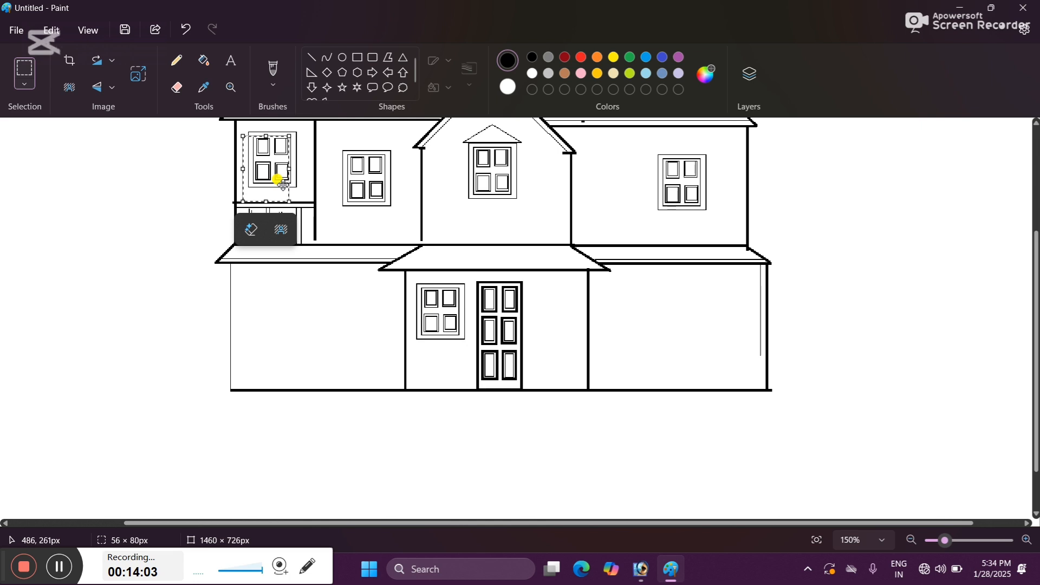
Copy the far-left upper-storey window and place the copy on the entrance wall right of the door, level with its counterpart
{"action": "left_click", "coordinate": [169, 134]}
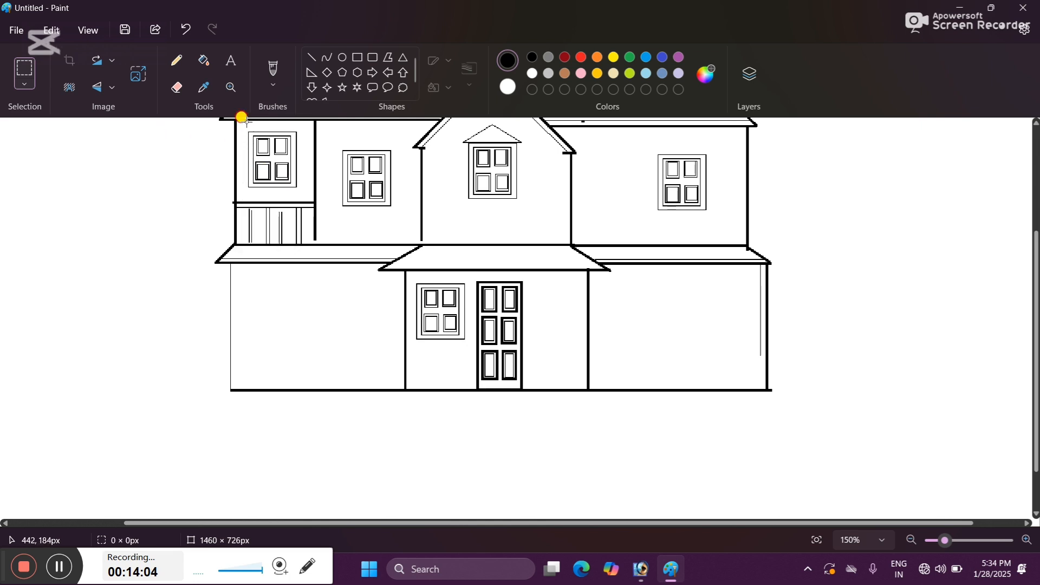
{"action": "left_click_drag", "start_coordinate": [247, 123], "coordinate": [297, 181]}
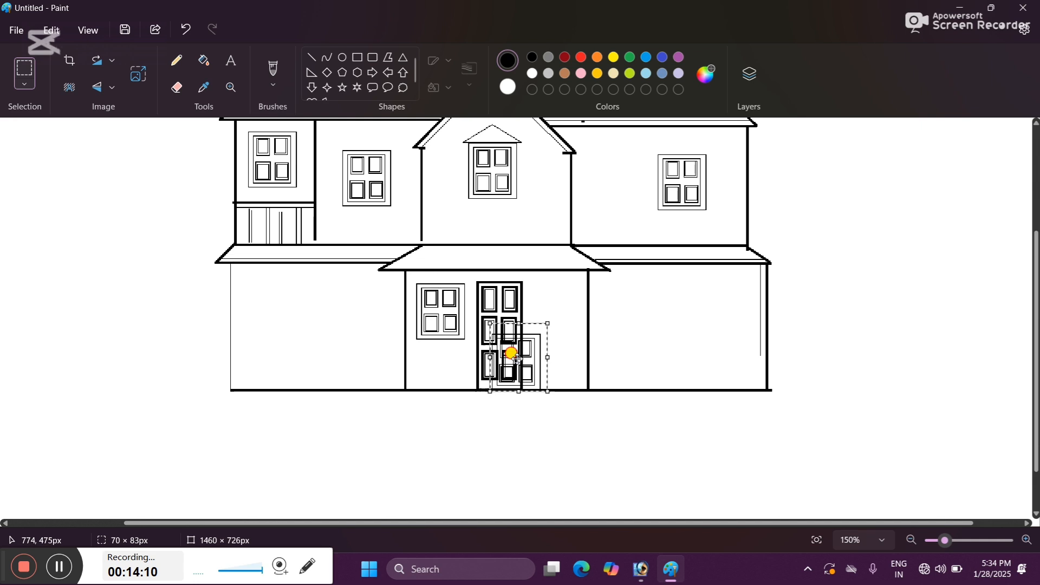
{"action": "left_click_drag", "start_coordinate": [512, 354], "coordinate": [548, 304]}
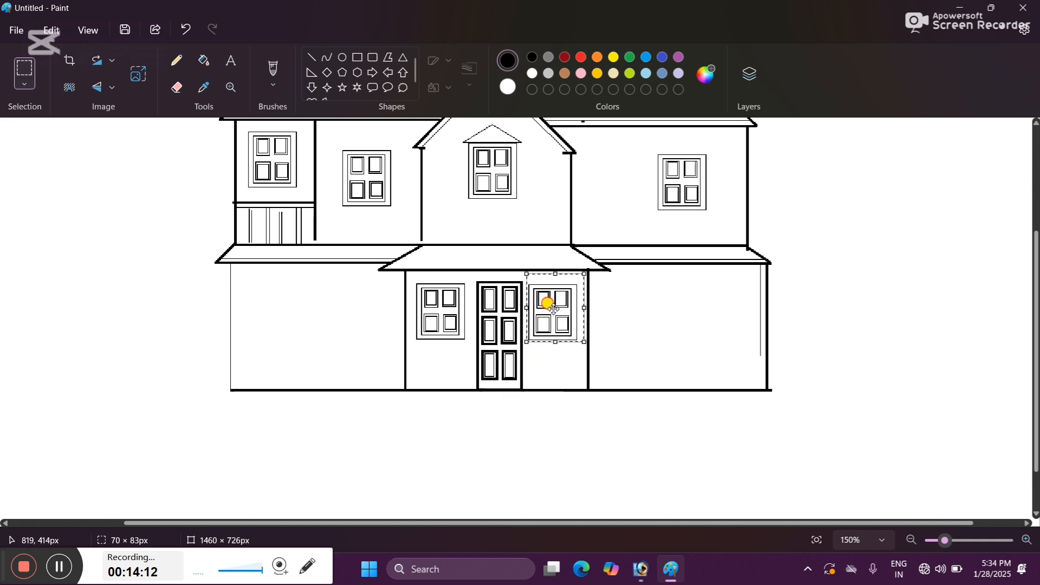
{"action": "left_click", "coordinate": [474, 325]}
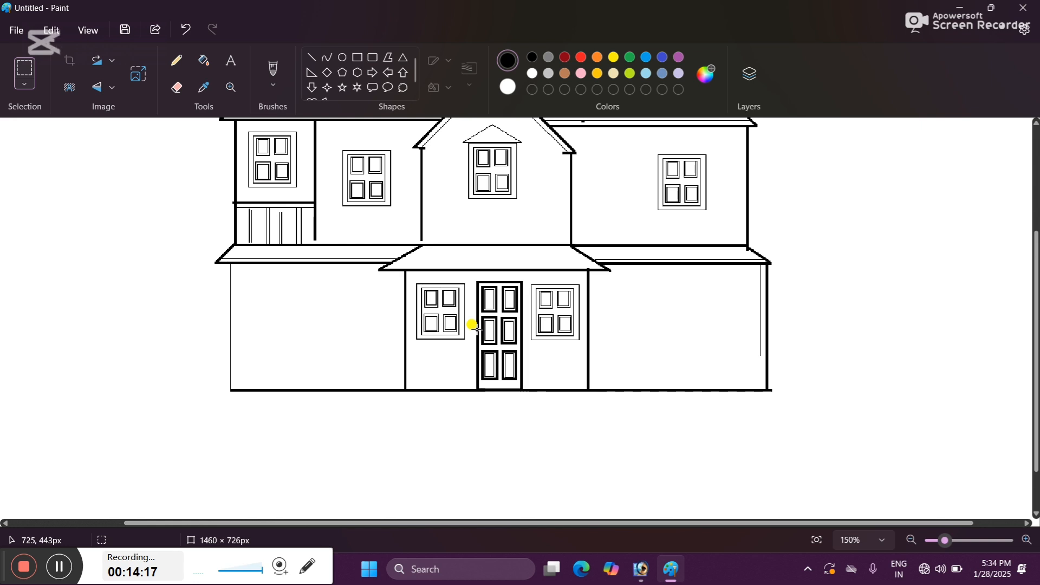
Copy the far-left upper-storey window and place the copy high in the middle of the left ground-floor wall
{"action": "left_click_drag", "start_coordinate": [241, 122], "coordinate": [302, 199]}
{"action": "key", "text": "ctrl+c"}
{"action": "key", "text": "ctrl+v"}
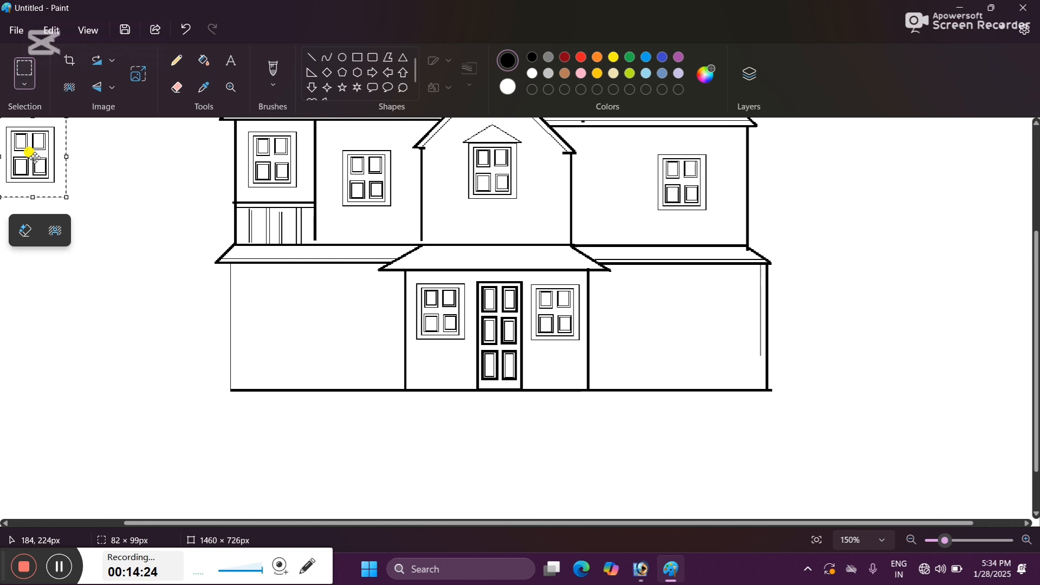
{"action": "left_click_drag", "start_coordinate": [30, 156], "coordinate": [314, 316]}
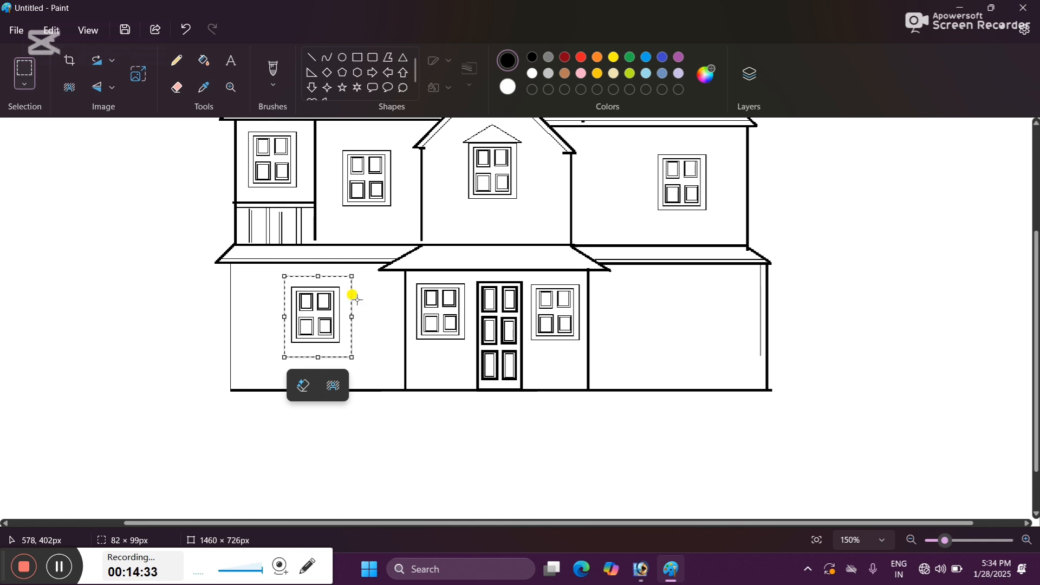
{"action": "left_click_drag", "start_coordinate": [311, 311], "coordinate": [312, 299]}
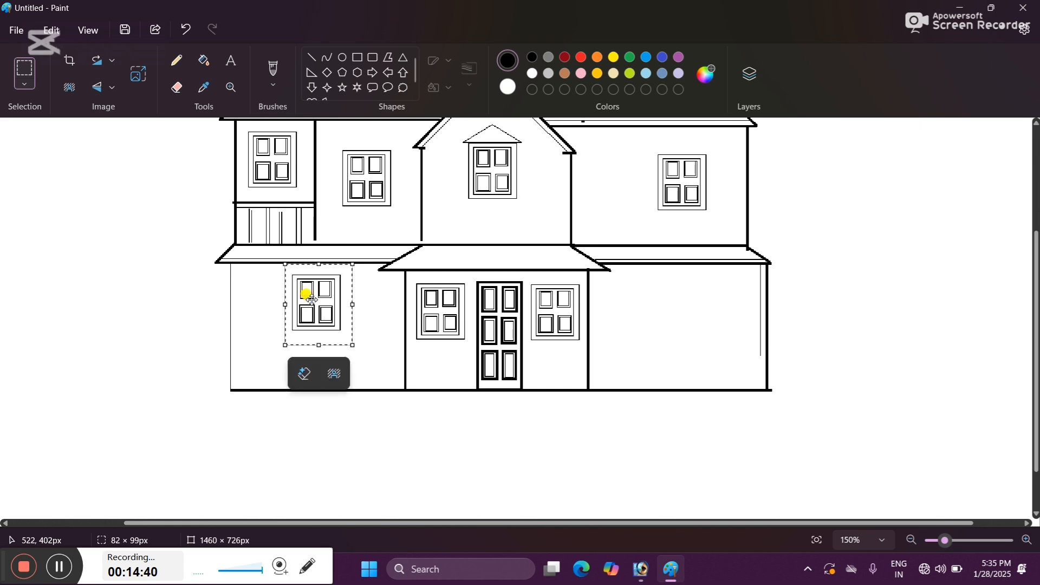
Paste the copied window again and place it in the middle of the right ground-floor wall
{"action": "key", "text": "ctrl+v"}
{"action": "left_click_drag", "start_coordinate": [26, 143], "coordinate": [676, 293]}
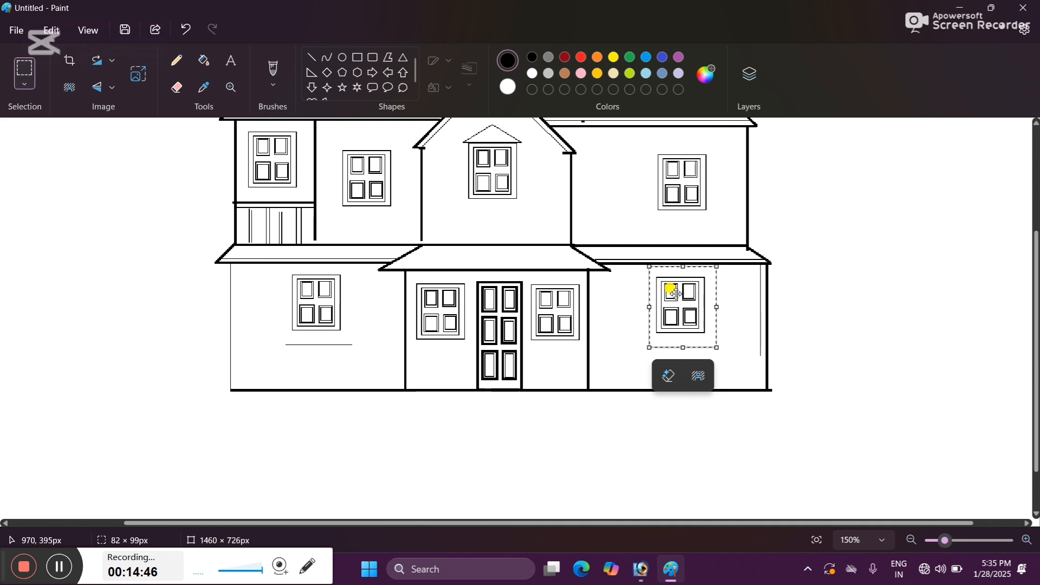
{"action": "left_click", "coordinate": [363, 309]}
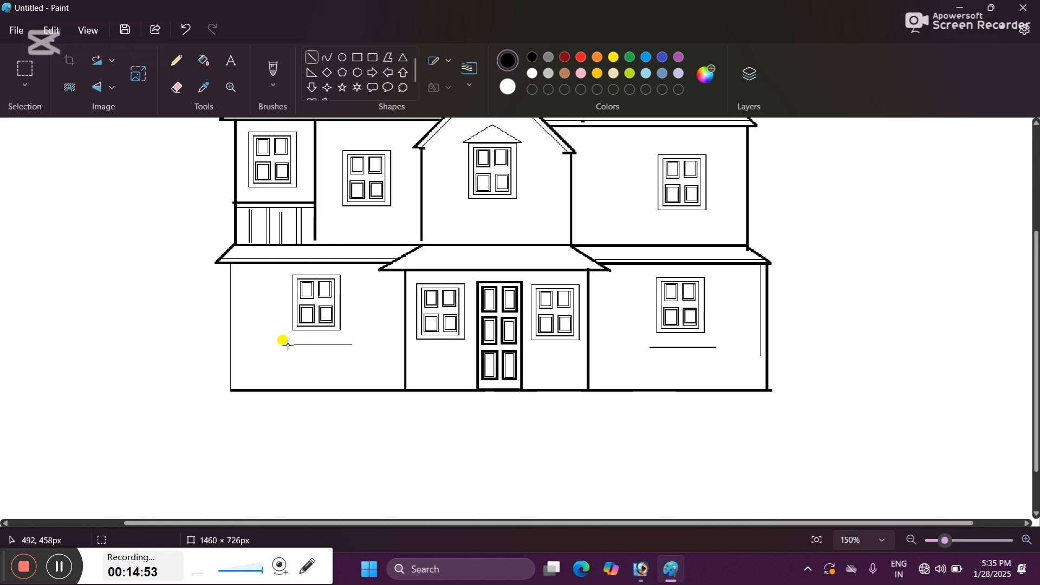
Draw a sill with slanted ends and a horizontal middle line beneath each of the two outer ground-floor windows
{"action": "left_click_drag", "start_coordinate": [946, 540], "coordinate": [964, 540]}
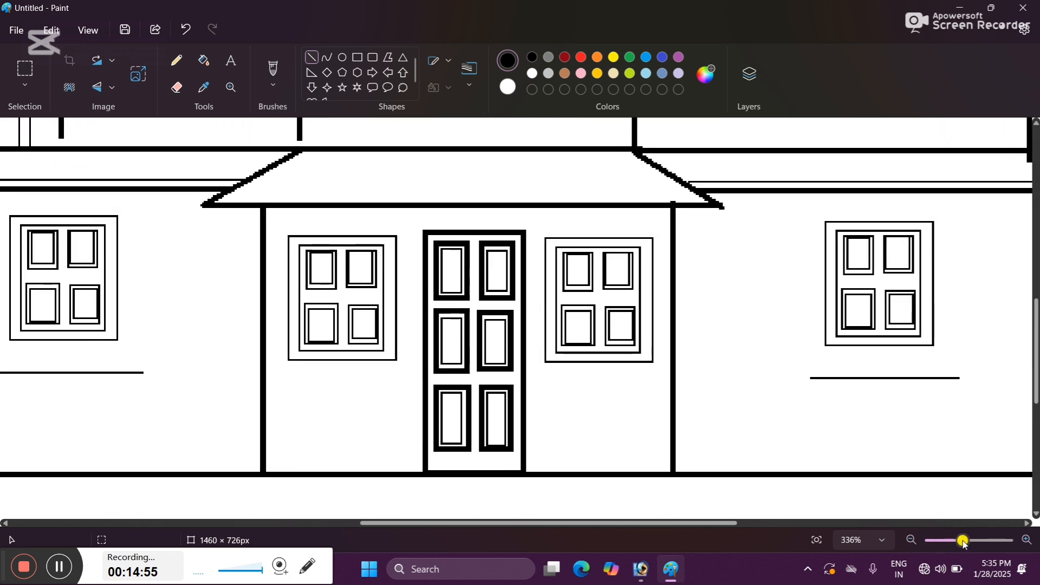
{"action": "left_click_drag", "start_coordinate": [819, 364], "coordinate": [940, 364]}
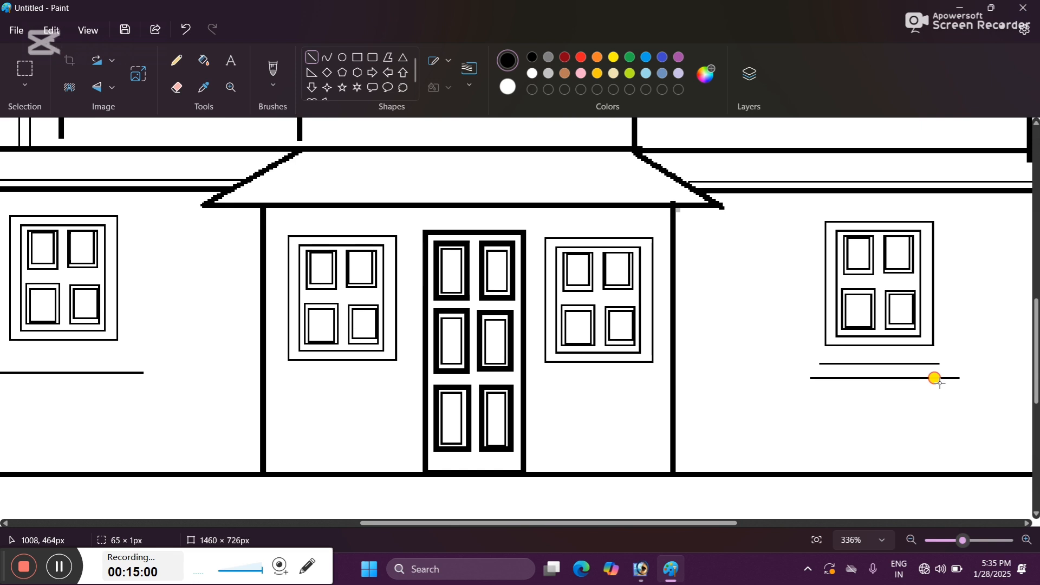
{"action": "left_click_drag", "start_coordinate": [941, 377], "coordinate": [955, 377]}
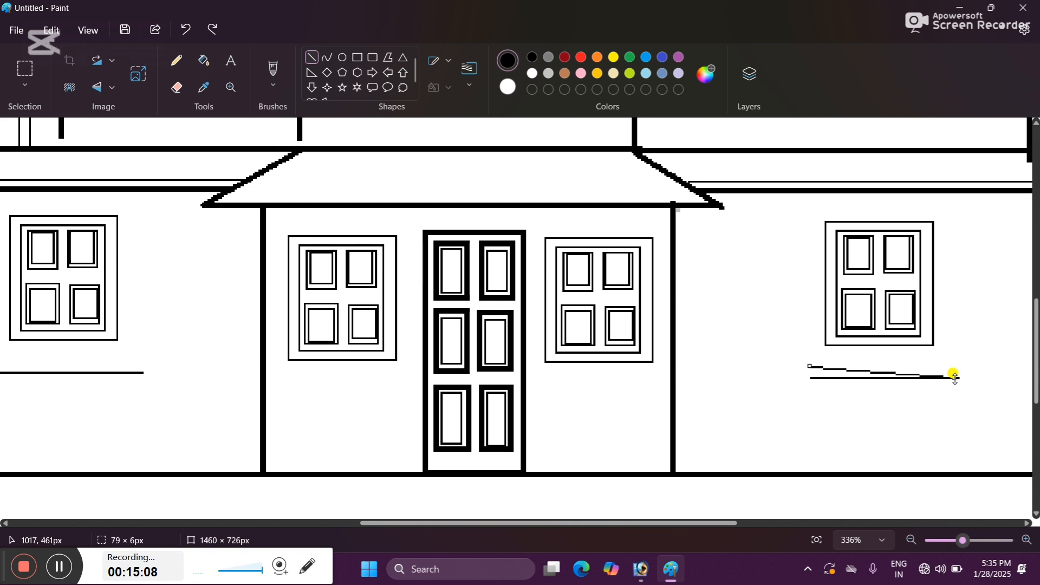
{"action": "left_click_drag", "start_coordinate": [954, 377], "coordinate": [952, 343]}
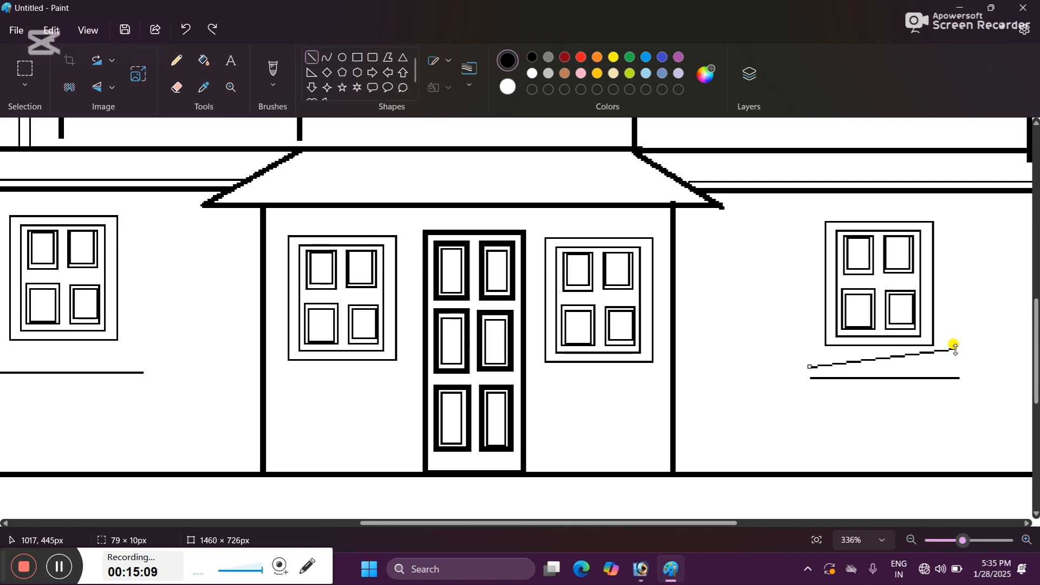
{"action": "key", "text": "Delete"}
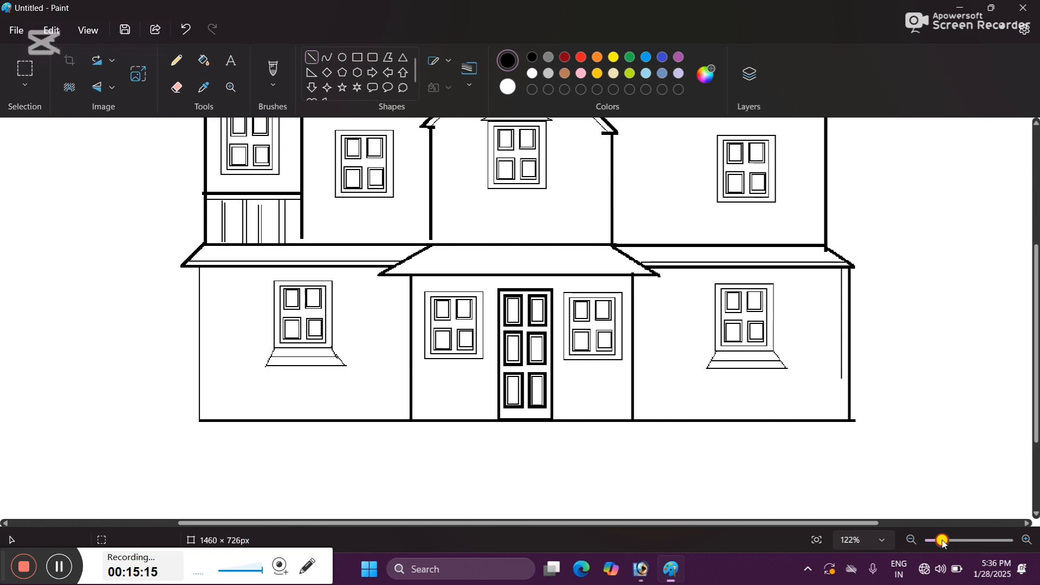
Draw a step rectangle about 132 × 20 px centred just below the door and thicken its outline
{"action": "scroll", "coordinate": [641, 397], "scroll_direction": "up", "scroll_amount": 2}
{"action": "scroll", "coordinate": [641, 397], "scroll_direction": "down", "scroll_amount": 2}
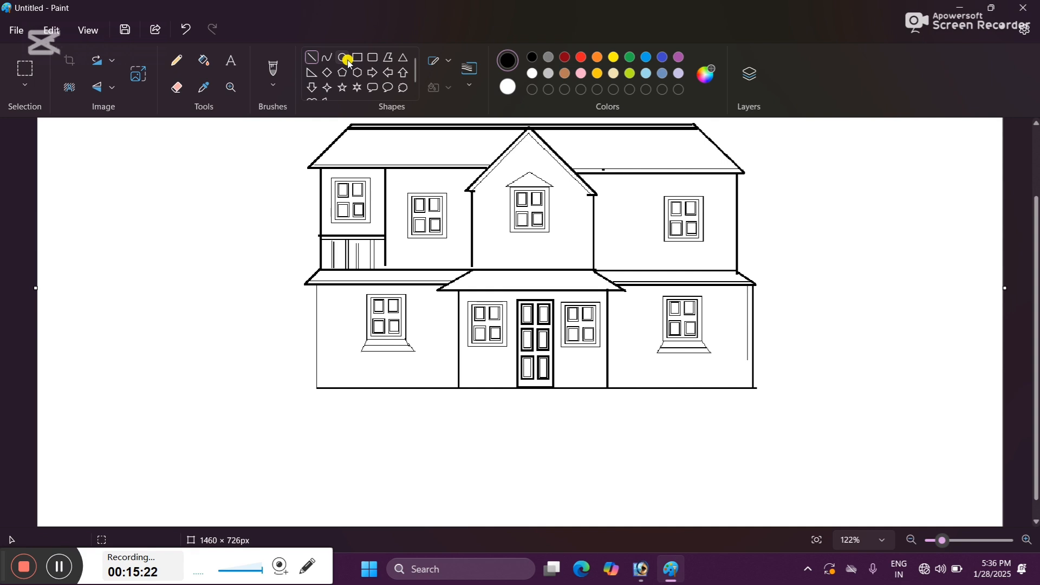
{"action": "left_click", "coordinate": [358, 57]}
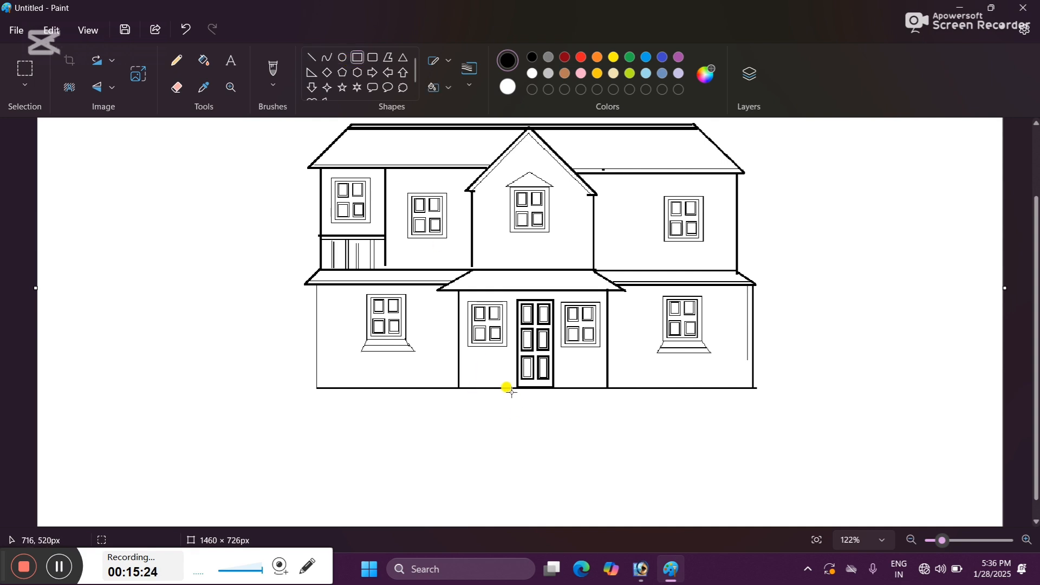
{"action": "left_click_drag", "start_coordinate": [511, 393], "coordinate": [533, 399]}
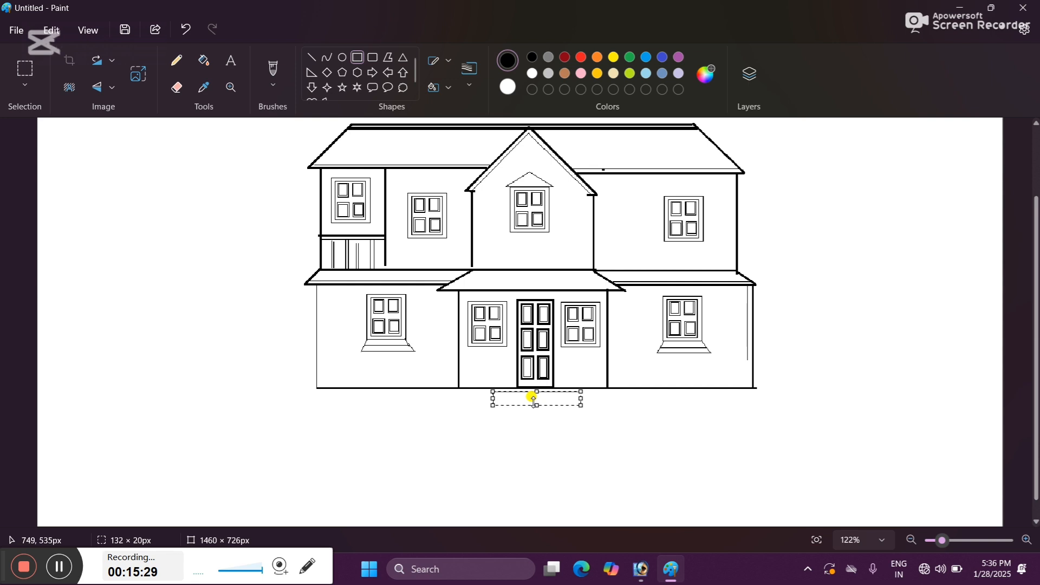
{"action": "left_click", "coordinate": [470, 81]}
{"action": "left_click", "coordinate": [473, 118]}
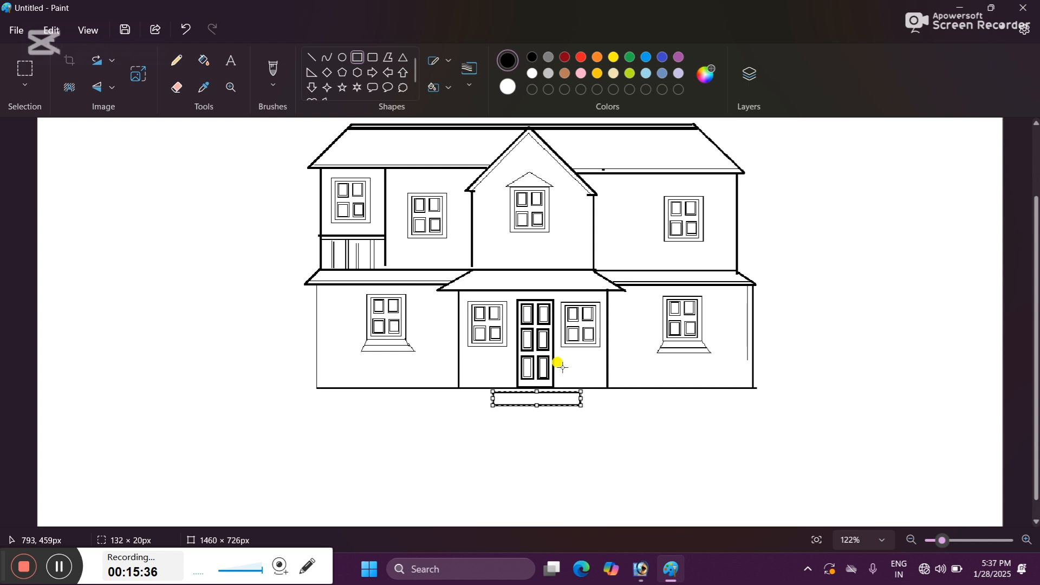
{"action": "left_click", "coordinate": [590, 437]}
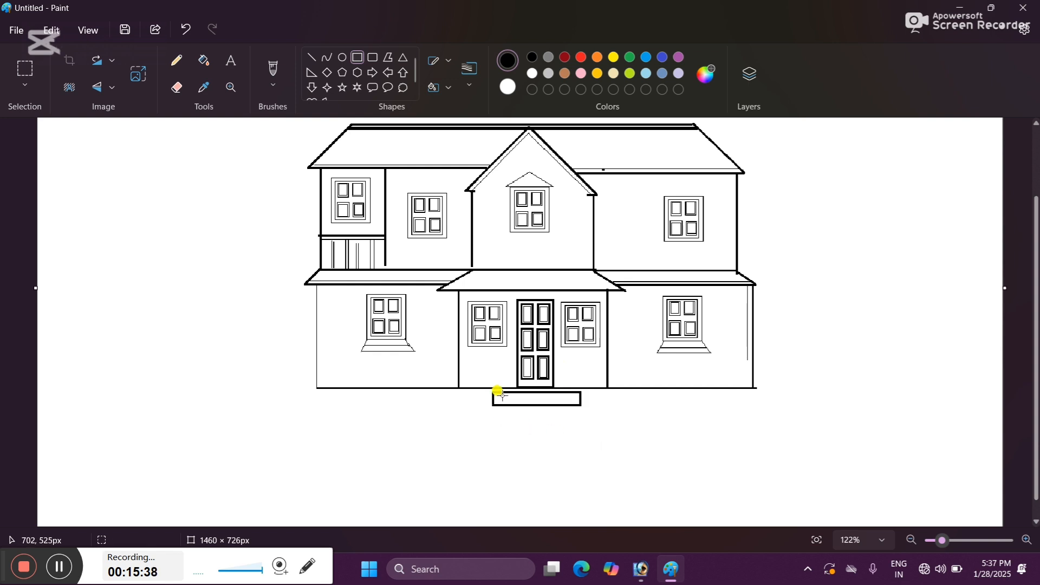
Draw a wider step rectangle about 178 × 21 px below the first step and nudge it left and up to centre it
{"action": "left_click_drag", "start_coordinate": [480, 416], "coordinate": [599, 429]}
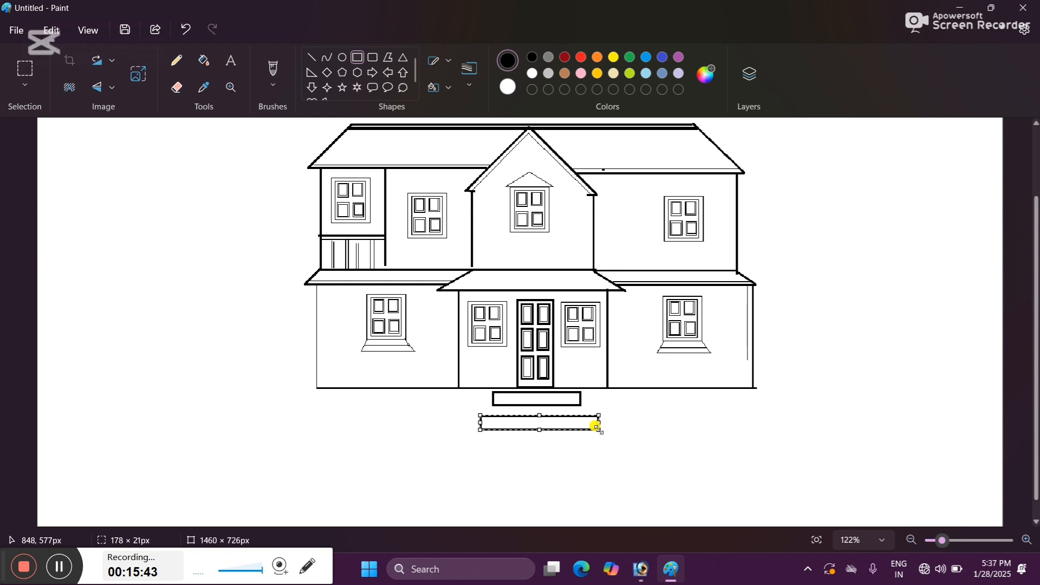
{"action": "key", "text": "Left"}
{"action": "key", "text": "Left"}
{"action": "key", "text": "Left"}
{"action": "key", "text": "Left"}
{"action": "key", "text": "Up"}
{"action": "key", "text": "Up"}
{"action": "key", "text": "Up"}
{"action": "key", "text": "Up"}
{"action": "key", "text": "Up"}
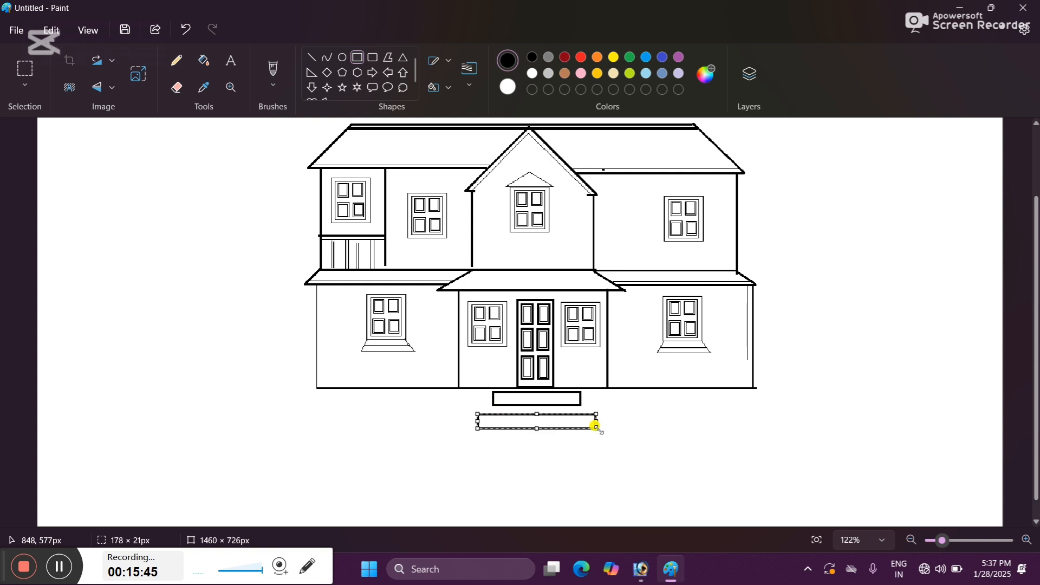
Connect the lower corners of the top step to the upper corners of the wider step with two slanted lines
{"action": "left_click", "coordinate": [310, 61]}
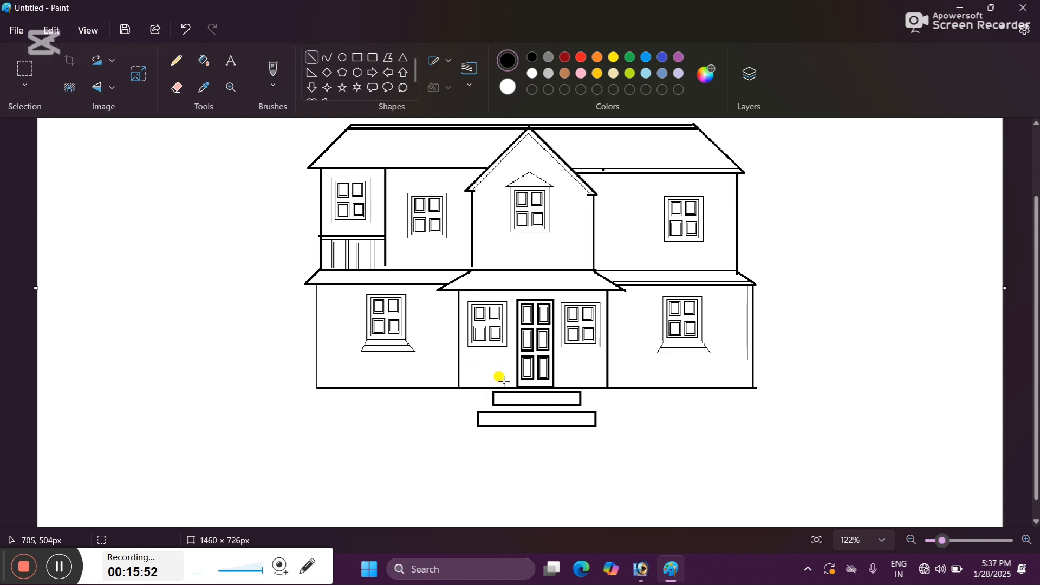
{"action": "left_click_drag", "start_coordinate": [493, 406], "coordinate": [477, 412]}
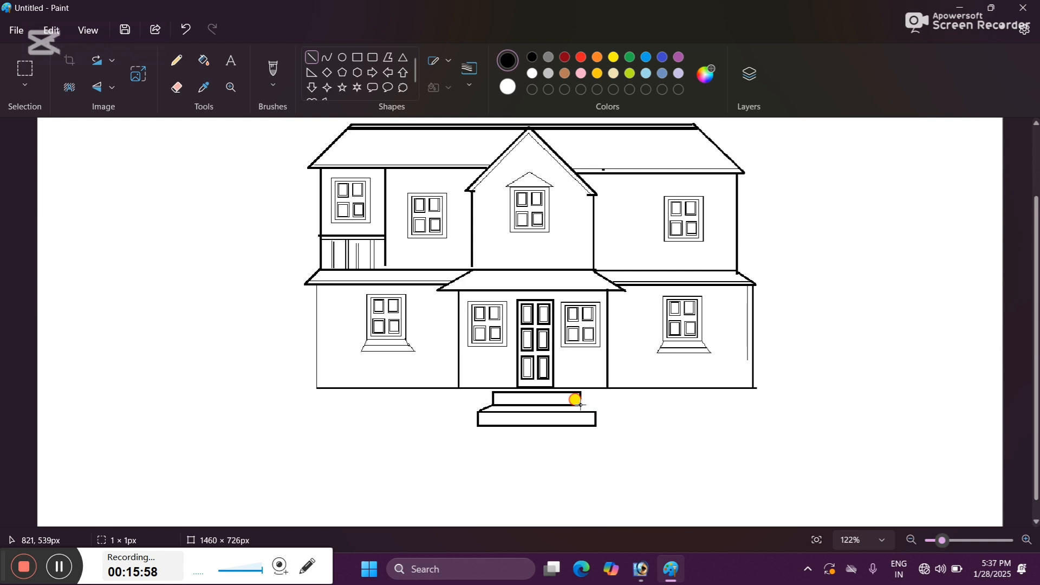
{"action": "left_click_drag", "start_coordinate": [581, 404], "coordinate": [596, 413]}
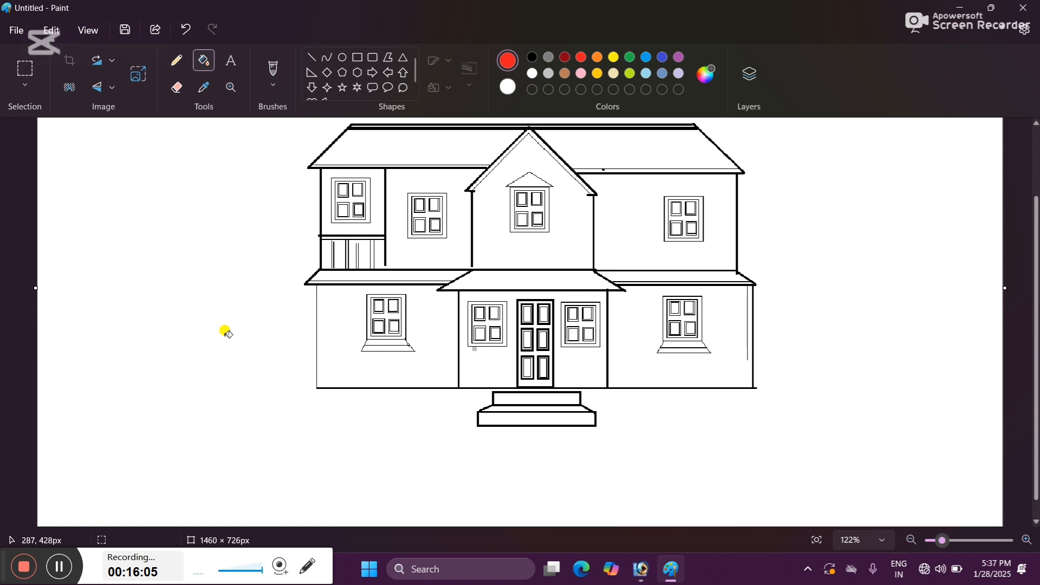
Fill the upper main roof with red and the upper-storey walls with yellow
{"action": "left_click", "coordinate": [50, 565]}
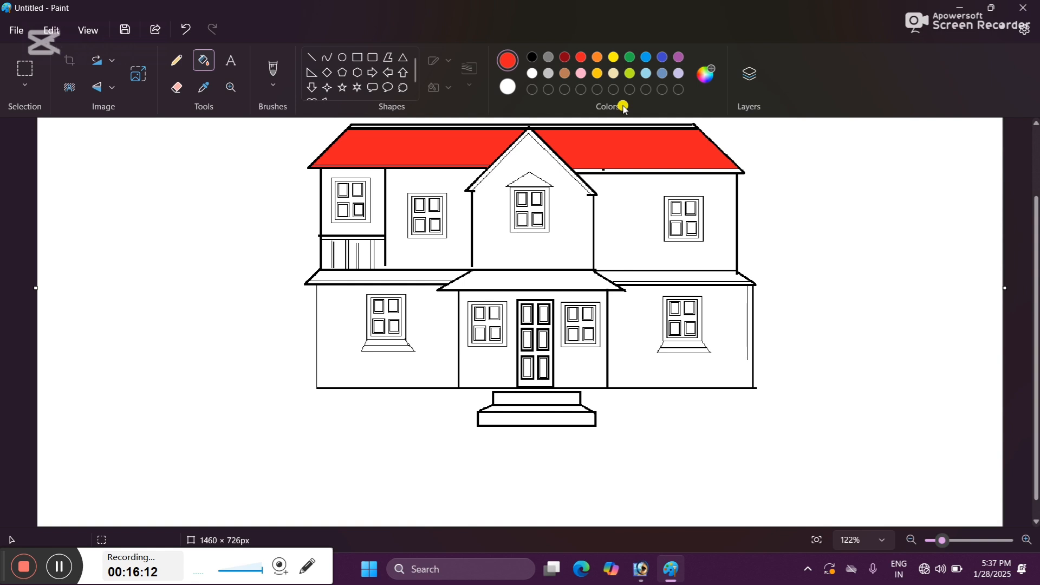
{"action": "left_click", "coordinate": [614, 57]}
{"action": "left_click", "coordinate": [449, 178]}
{"action": "left_click", "coordinate": [666, 255]}
{"action": "left_click", "coordinate": [350, 229]}
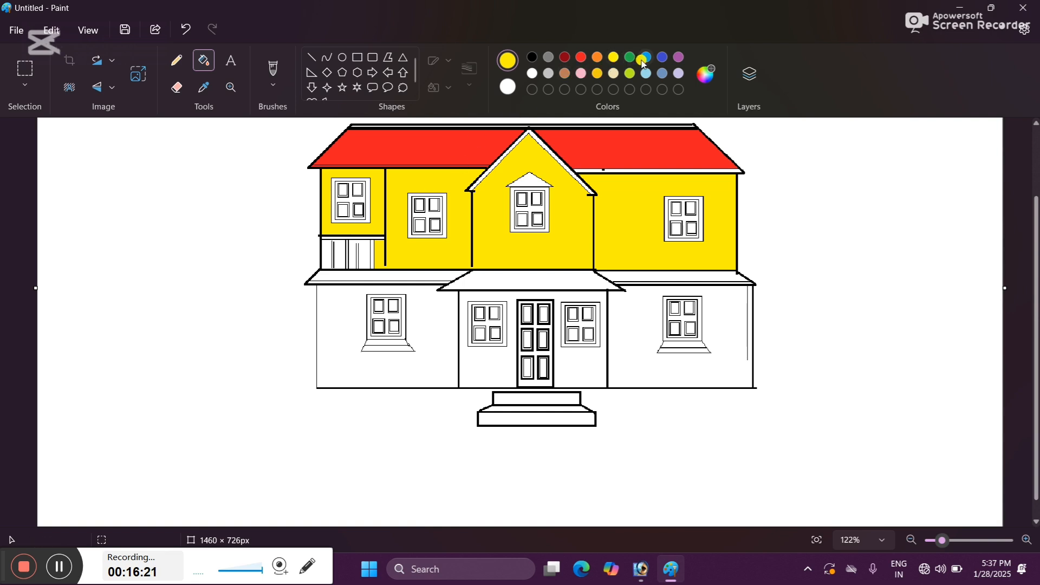
Fill the right and left ground-floor walls with lime green
{"action": "left_click", "coordinate": [631, 73]}
{"action": "left_click", "coordinate": [650, 369]}
{"action": "left_click", "coordinate": [347, 368]}
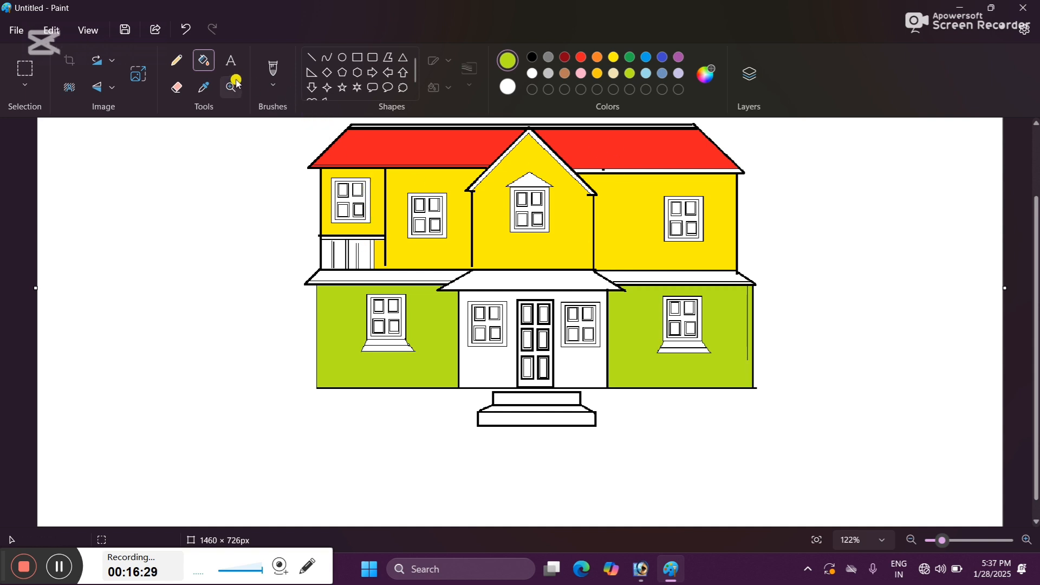
Fill all four panes of the far-left upper window and the upper-right pane of the window beside it with dark red
{"action": "left_click", "coordinate": [565, 57]}
{"action": "left_click", "coordinate": [344, 190]}
{"action": "left_click", "coordinate": [357, 189]}
{"action": "left_click", "coordinate": [343, 210]}
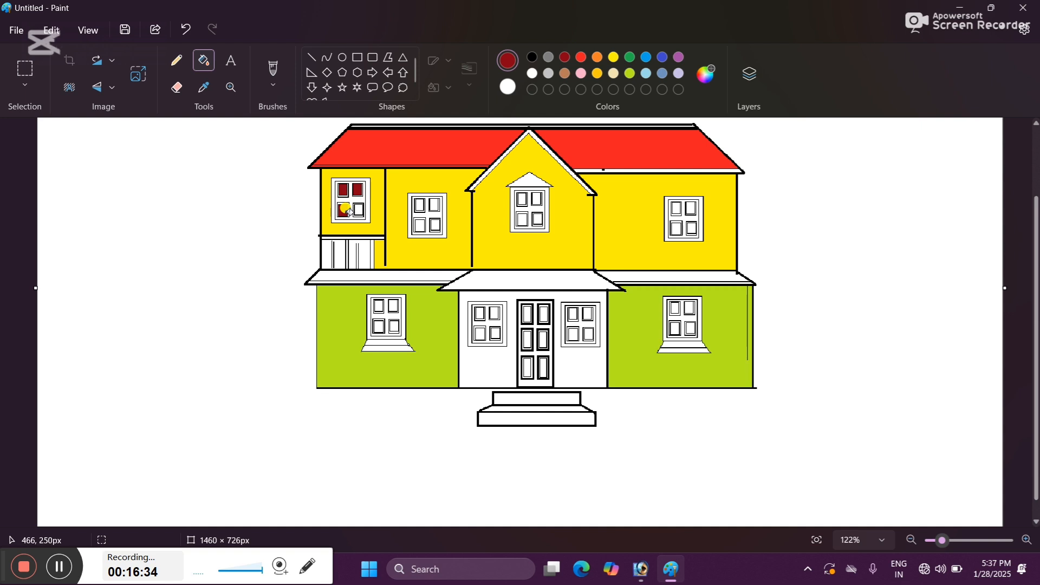
{"action": "left_click", "coordinate": [358, 211]}
{"action": "left_click", "coordinate": [434, 205]}
Fill all four panes of the far-right ground-floor window with dark red
{"action": "left_click", "coordinate": [692, 308]}
{"action": "scroll", "coordinate": [662, 306], "scroll_direction": "up", "scroll_amount": 5}
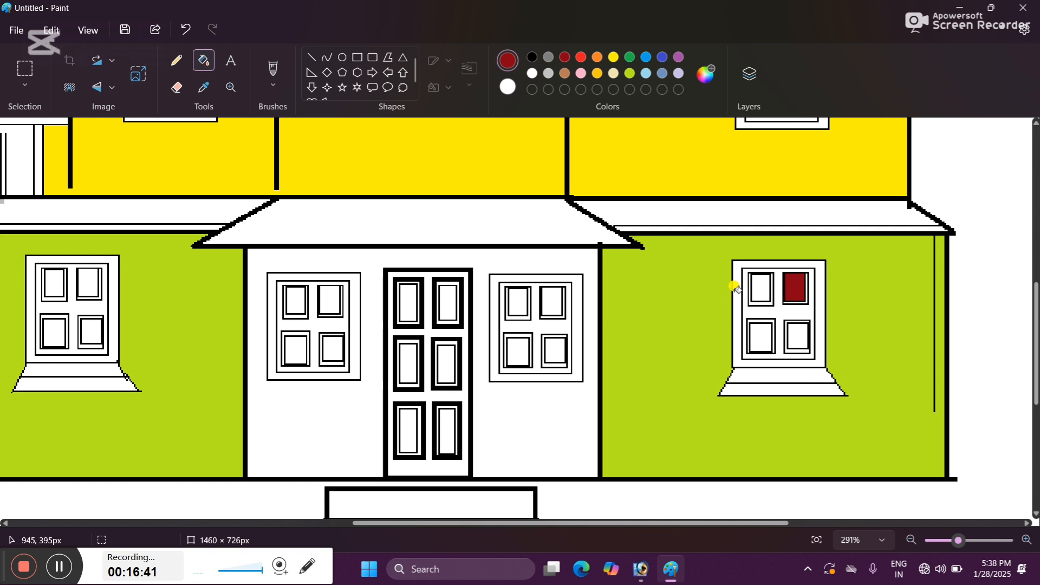
{"action": "left_click", "coordinate": [762, 284]}
{"action": "left_click", "coordinate": [760, 336]}
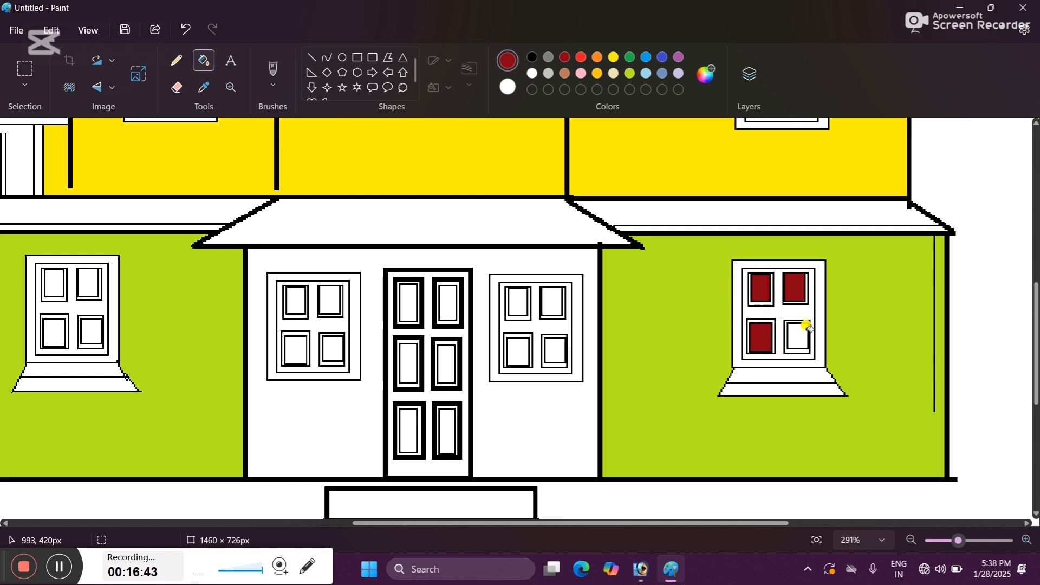
{"action": "left_click", "coordinate": [800, 331]}
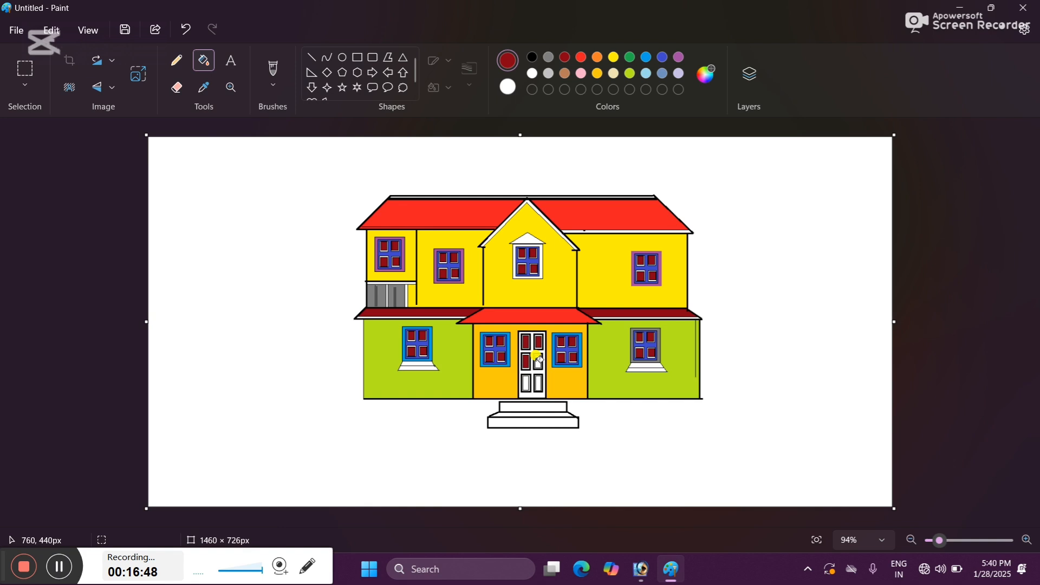
Fill the remaining door panels with dark red and the door surface around them with indigo
{"action": "left_click", "coordinate": [538, 360]}
{"action": "left_click", "coordinate": [525, 384]}
{"action": "left_click", "coordinate": [539, 383]}
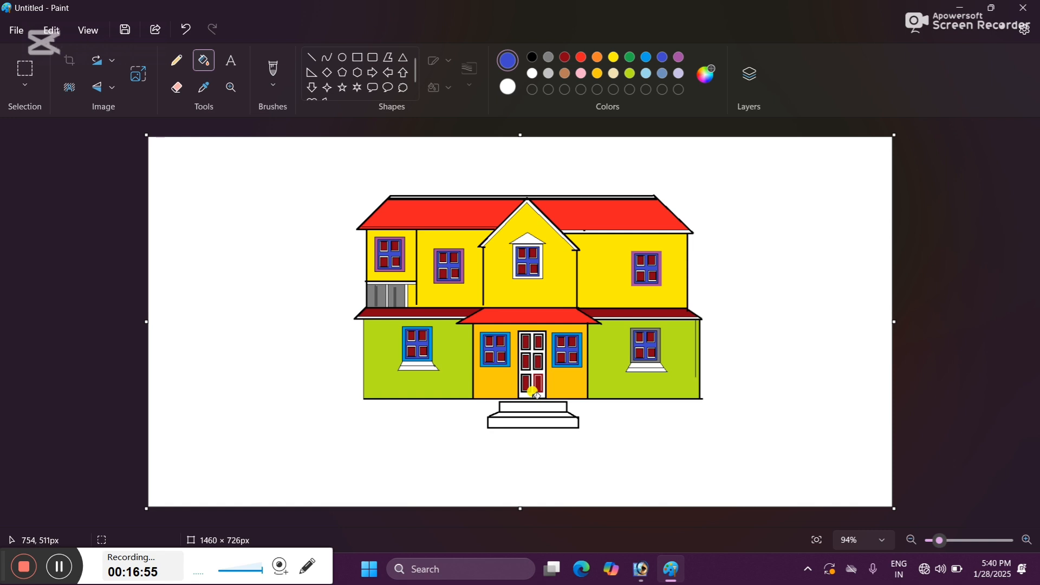
{"action": "left_click", "coordinate": [533, 392]}
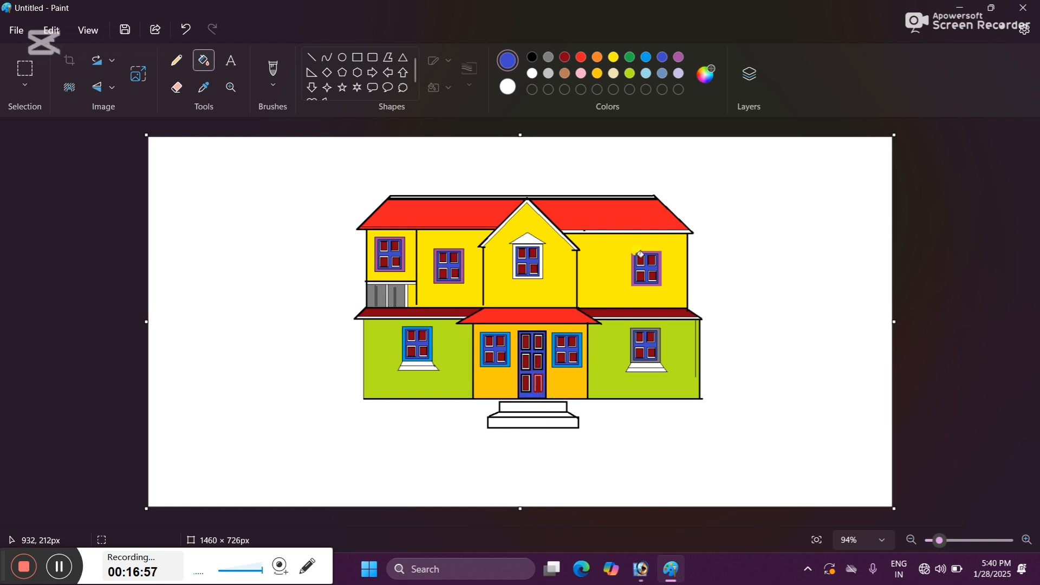
Fill the slanted tread of the entrance steps with green and the fronts of both steps with red
{"action": "left_click", "coordinate": [630, 57]}
{"action": "left_click", "coordinate": [514, 412]}
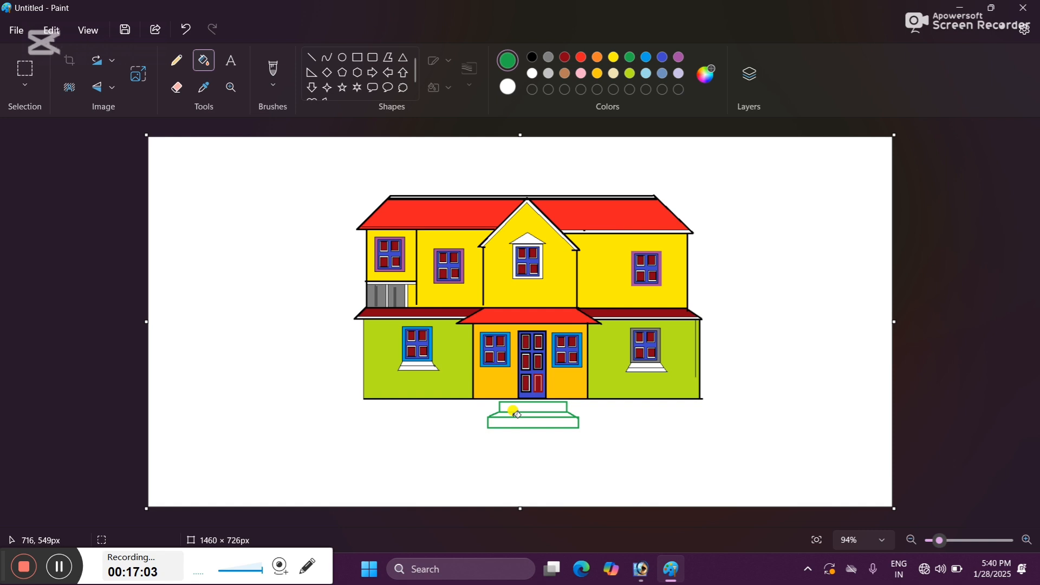
{"action": "key", "text": "ctrl+z"}
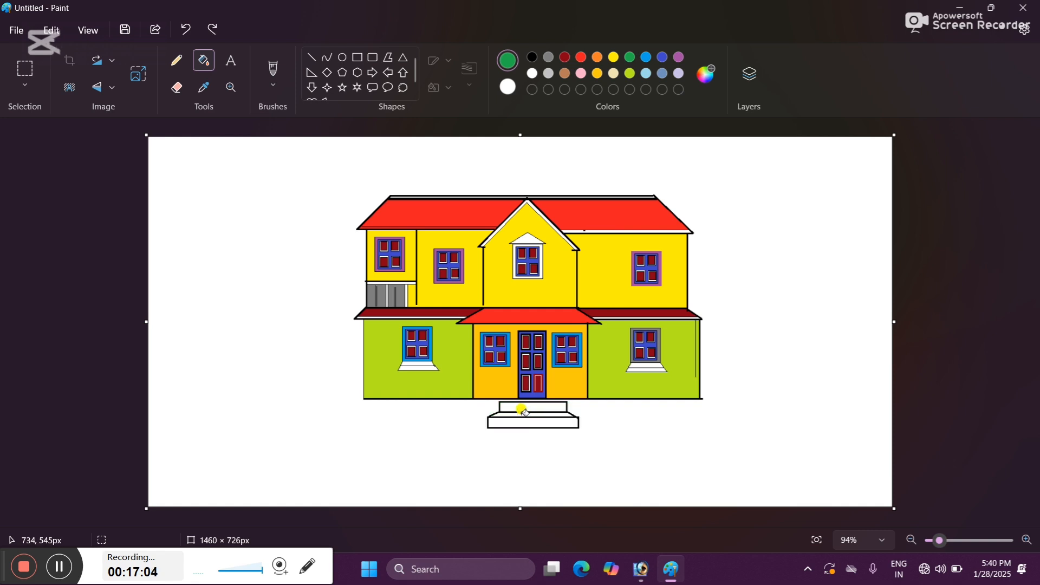
{"action": "left_click", "coordinate": [523, 415]}
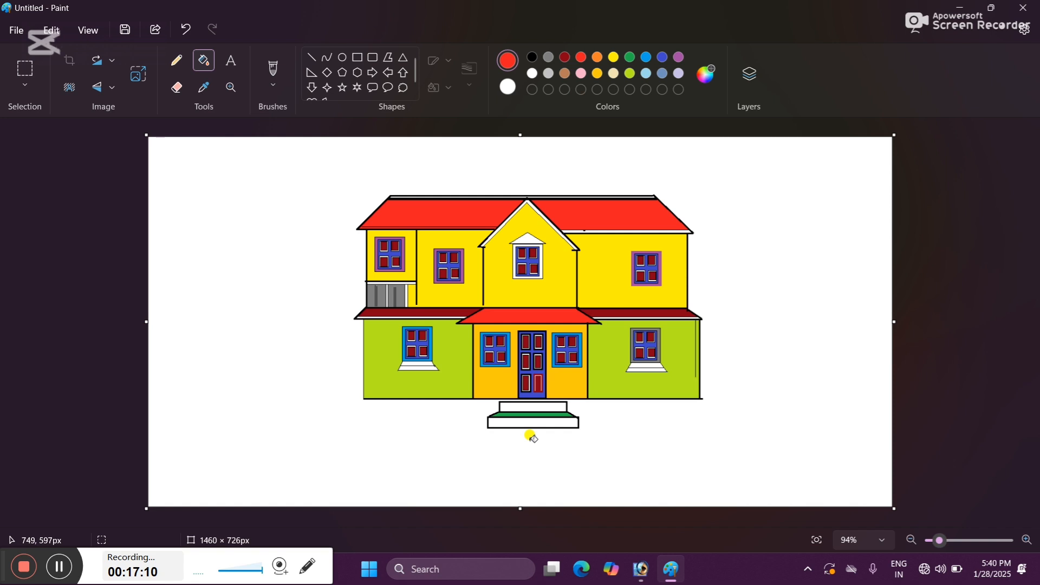
{"action": "left_click", "coordinate": [528, 407]}
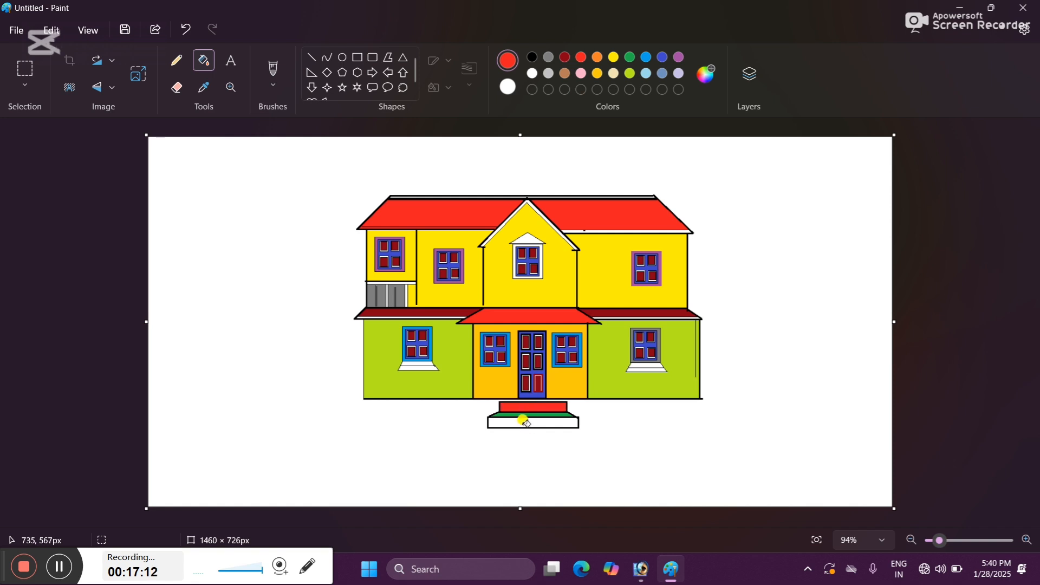
{"action": "left_click", "coordinate": [523, 422]}
Fill the sills under the two outer ground-floor windows with red
{"action": "left_click", "coordinate": [646, 368]}
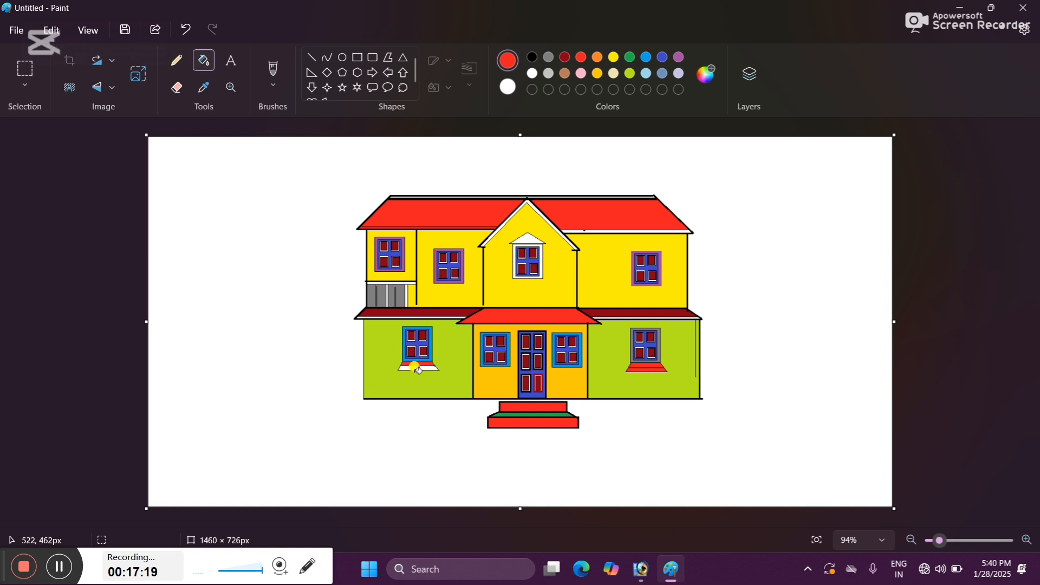
{"action": "left_click", "coordinate": [418, 364]}
{"action": "left_click", "coordinate": [415, 368]}
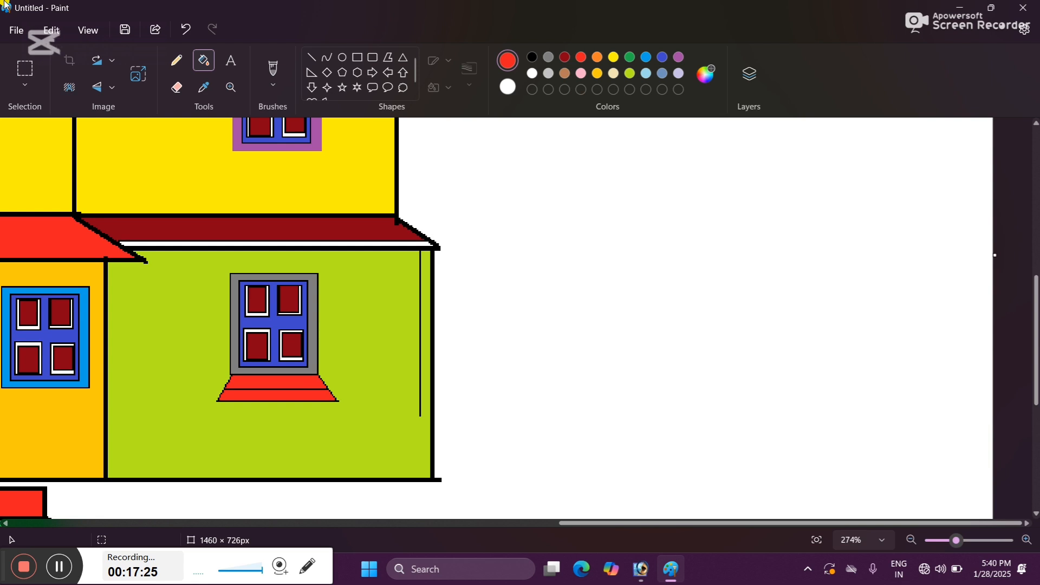
Fill the upper roof's eave strip, the gable trim and the left lower roof's edge strip with dark red
{"action": "scroll", "coordinate": [255, 163], "scroll_direction": "up", "scroll_amount": 5}
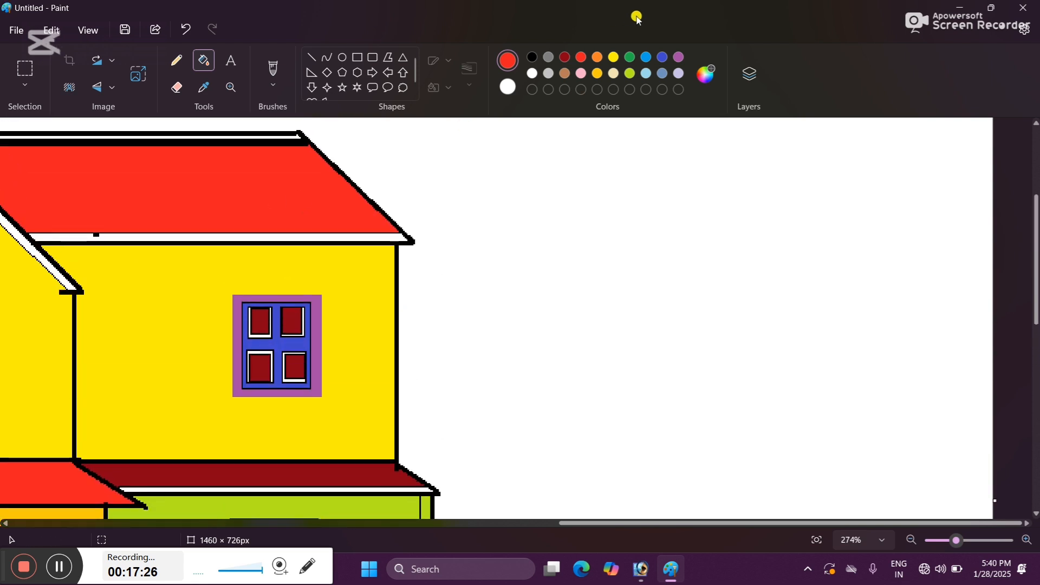
{"action": "left_click", "coordinate": [565, 57]}
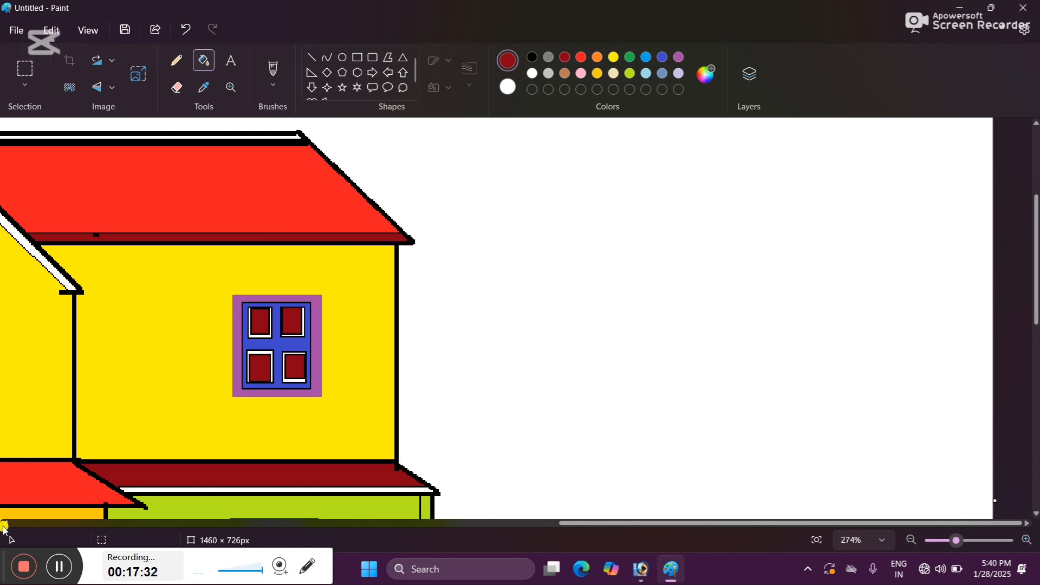
{"action": "scroll", "coordinate": [3, 528], "scroll_direction": "left", "scroll_amount": 10}
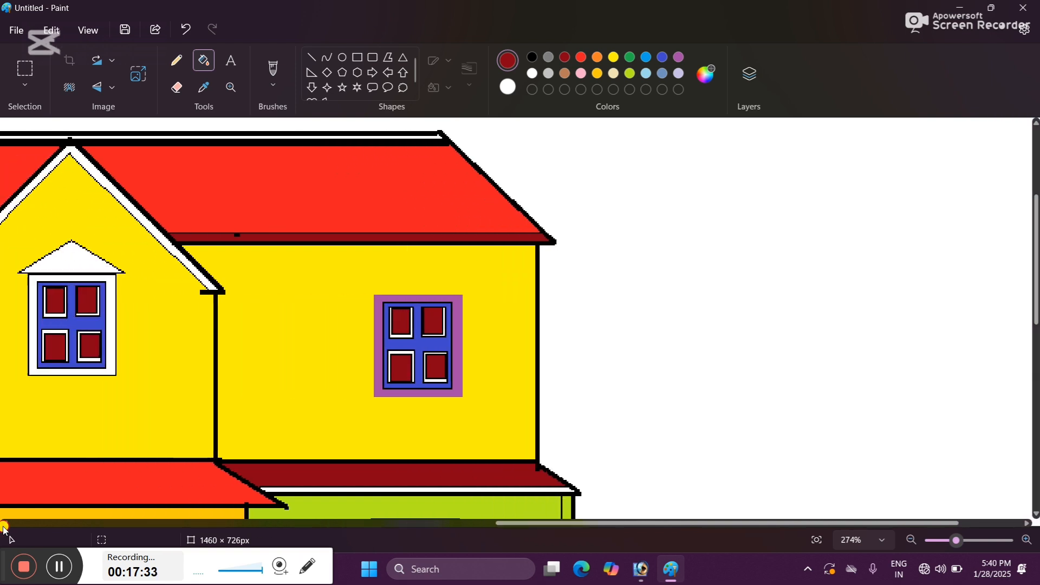
{"action": "scroll", "coordinate": [3, 528], "scroll_direction": "left", "scroll_amount": 5}
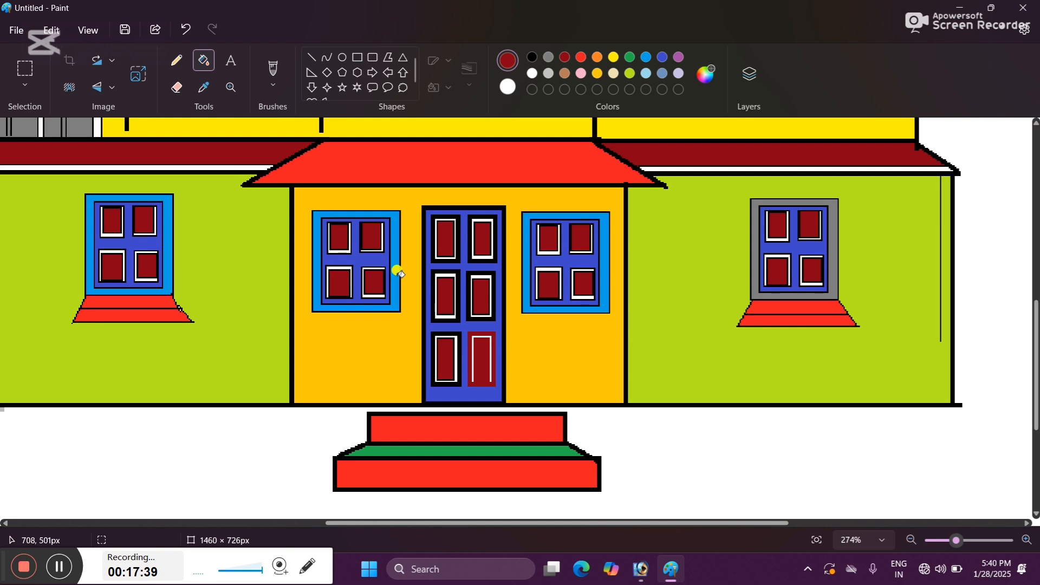
{"action": "scroll", "coordinate": [399, 272], "scroll_direction": "up", "scroll_amount": 3}
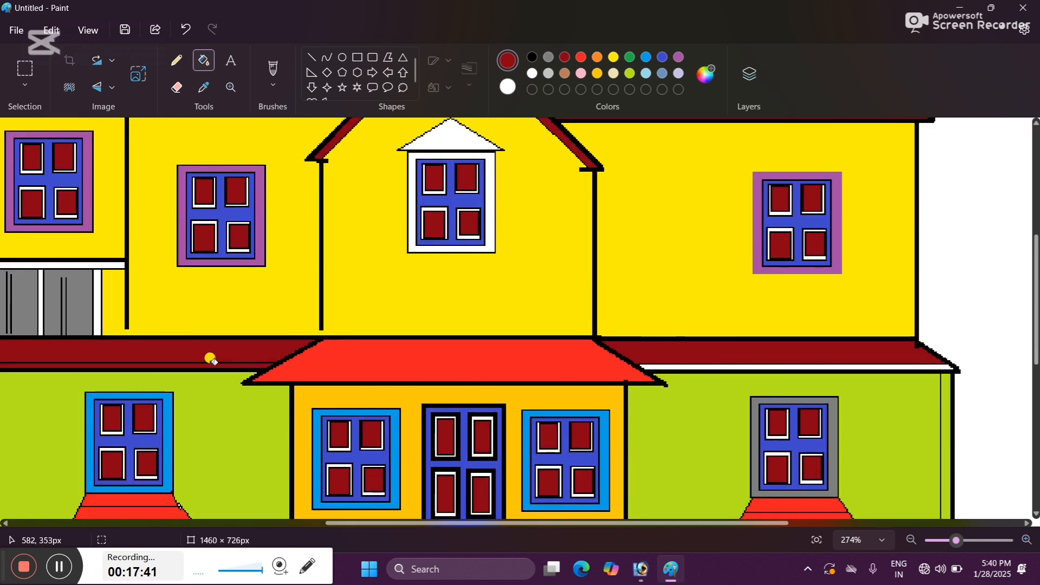
Fill the right lower roof's edge strip and the hood and frame of the gable window with dark red
{"action": "left_click", "coordinate": [710, 360]}
{"action": "left_click", "coordinate": [425, 148]}
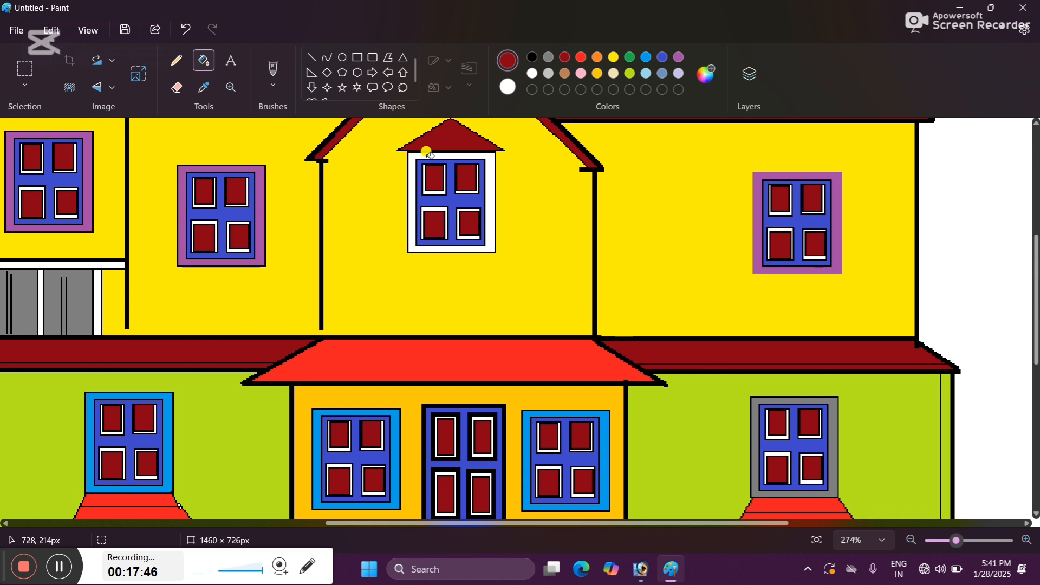
{"action": "left_click", "coordinate": [428, 154]}
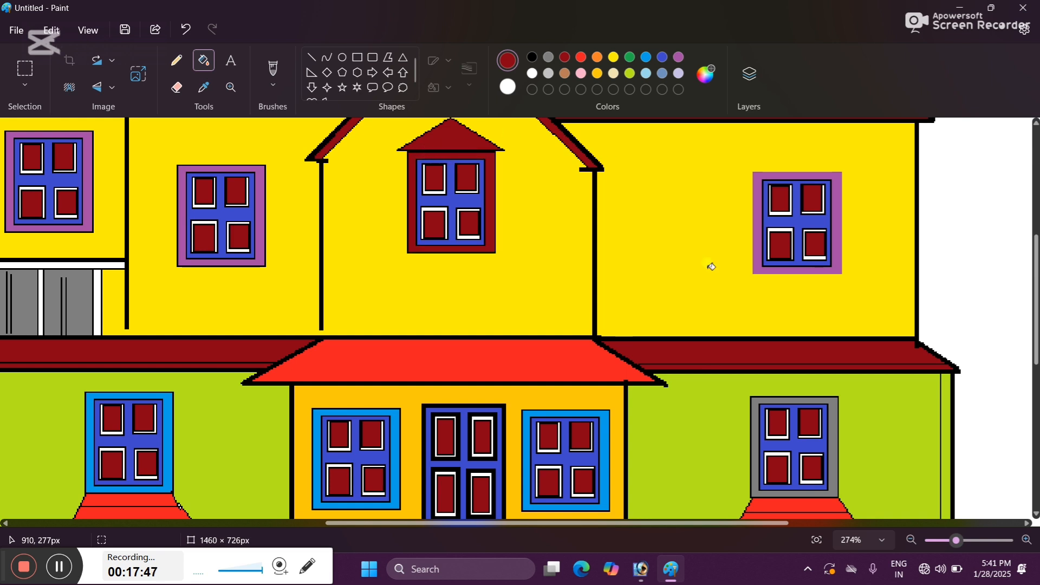
Draw a wavy dark red pencil hill line beside the house's right wall and a long ridge line across the canvas behind the roof
{"action": "left_click", "coordinate": [936, 540]}
{"action": "left_click", "coordinate": [955, 542]}
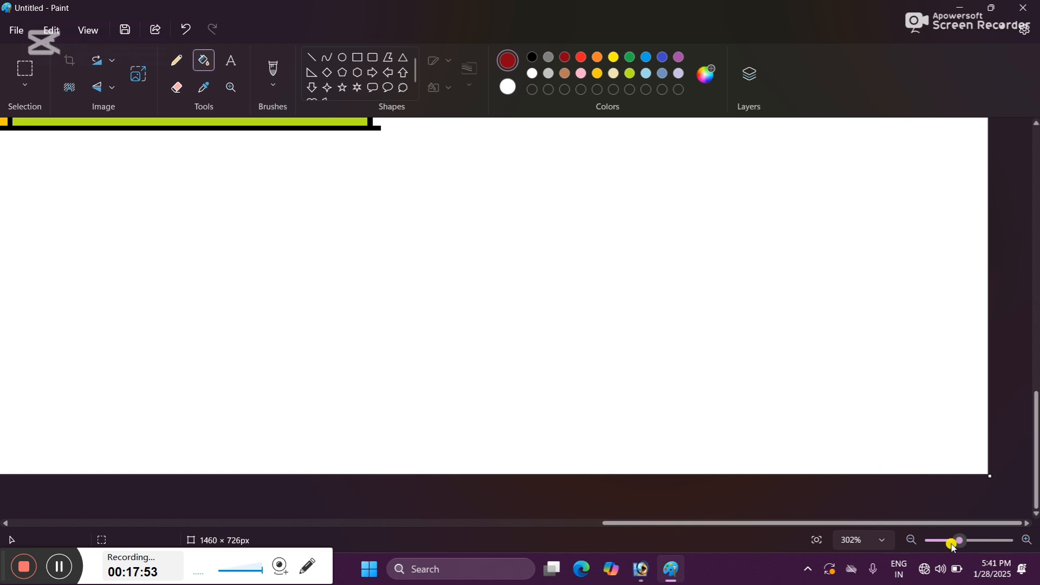
{"action": "left_click", "coordinate": [952, 544]}
{"action": "scroll", "coordinate": [661, 400], "scroll_direction": "up", "scroll_amount": 6}
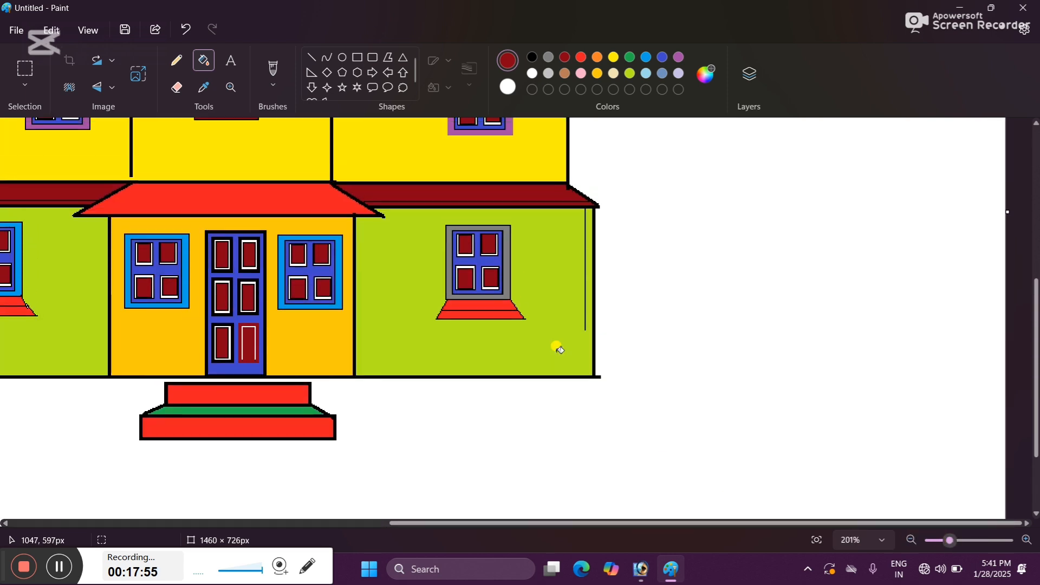
{"action": "left_click", "coordinate": [940, 541]}
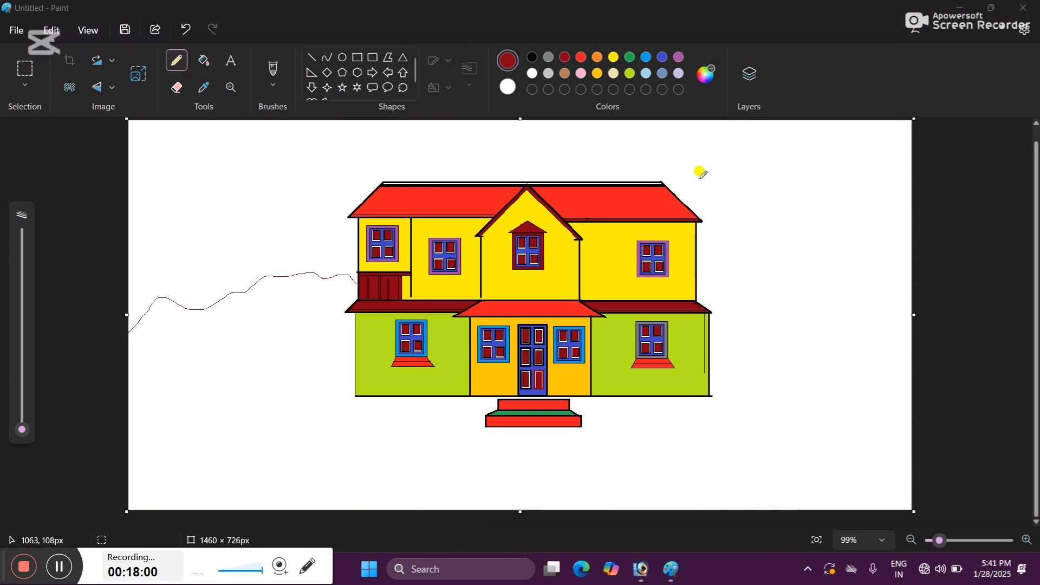
{"action": "mouse_move", "coordinate": [699, 302]}
{"action": "left_mouse_down"}
{"action": "mouse_move", "coordinate": [764, 288]}
{"action": "mouse_move", "coordinate": [909, 281]}
{"action": "left_mouse_up"}
{"action": "left_click_drag", "start_coordinate": [130, 220], "coordinate": [249, 188]}
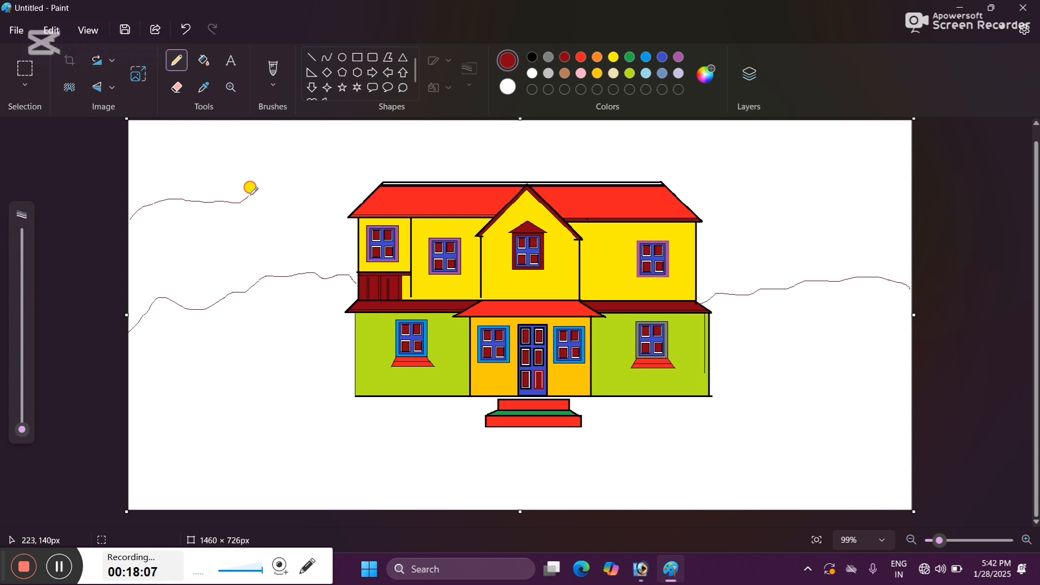
{"action": "mouse_move", "coordinate": [250, 187]}
{"action": "left_mouse_down"}
{"action": "mouse_move", "coordinate": [294, 171]}
{"action": "mouse_move", "coordinate": [362, 175]}
{"action": "mouse_move", "coordinate": [477, 139]}
{"action": "mouse_move", "coordinate": [657, 149]}
{"action": "mouse_move", "coordinate": [854, 188]}
{"action": "left_mouse_up"}
{"action": "left_click_drag", "start_coordinate": [854, 188], "coordinate": [912, 231]}
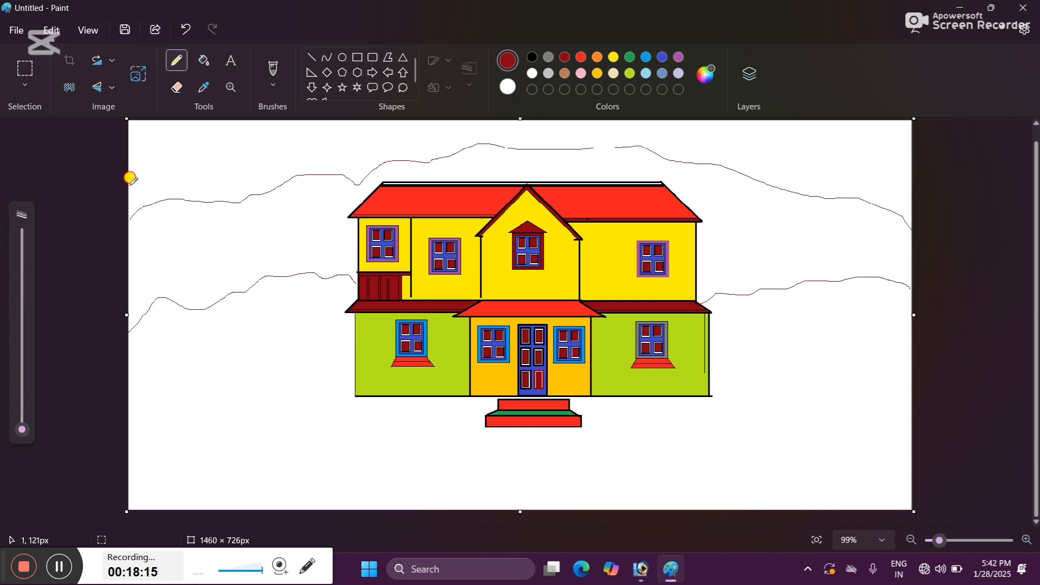
Add further hill outlines beside the house's left wall, including a slanted line joining the upper and lower ridges
{"action": "mouse_move", "coordinate": [129, 185]}
{"action": "left_mouse_down"}
{"action": "mouse_move", "coordinate": [238, 170]}
{"action": "mouse_move", "coordinate": [279, 188]}
{"action": "left_mouse_up"}
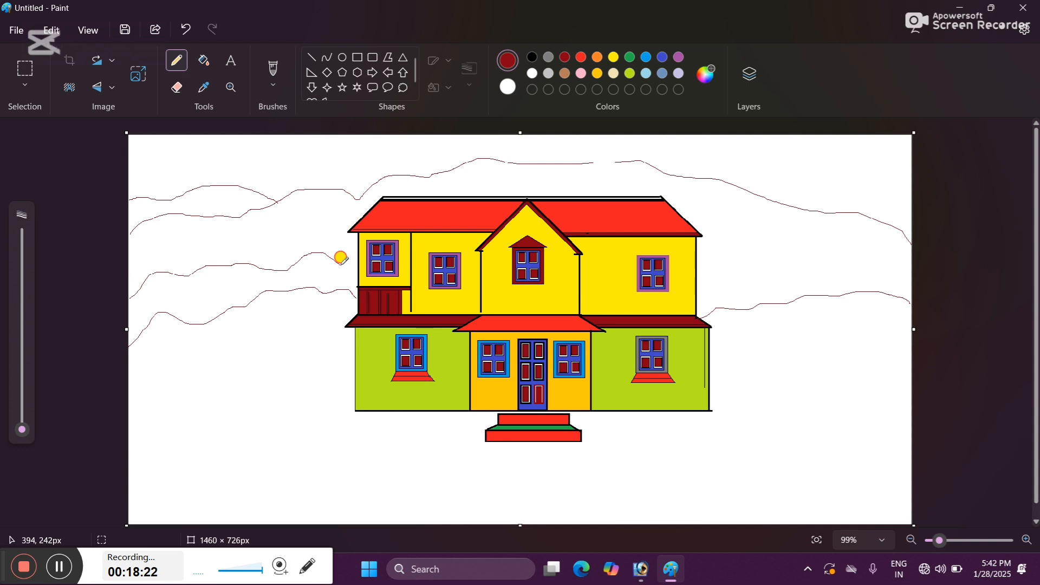
{"action": "left_click_drag", "start_coordinate": [340, 258], "coordinate": [367, 278]}
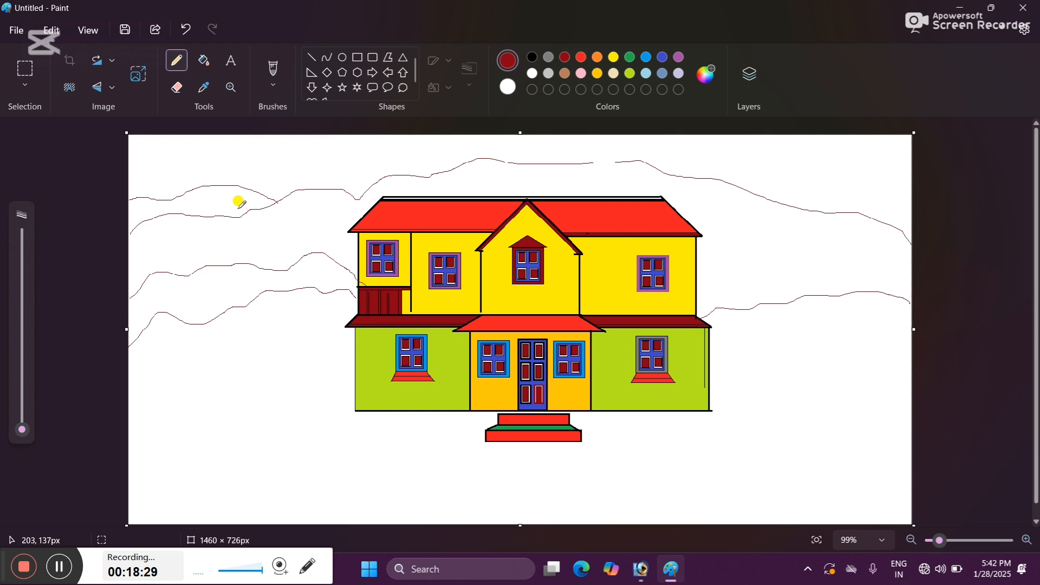
{"action": "mouse_move", "coordinate": [237, 206]}
{"action": "left_mouse_down"}
{"action": "mouse_move", "coordinate": [158, 249]}
{"action": "mouse_move", "coordinate": [150, 266]}
{"action": "left_mouse_up"}
Draw more hill outlines above the roof and beside the house's right wall, including a high ridge reaching the canvas's right edge
{"action": "left_click_drag", "start_coordinate": [596, 161], "coordinate": [498, 196]}
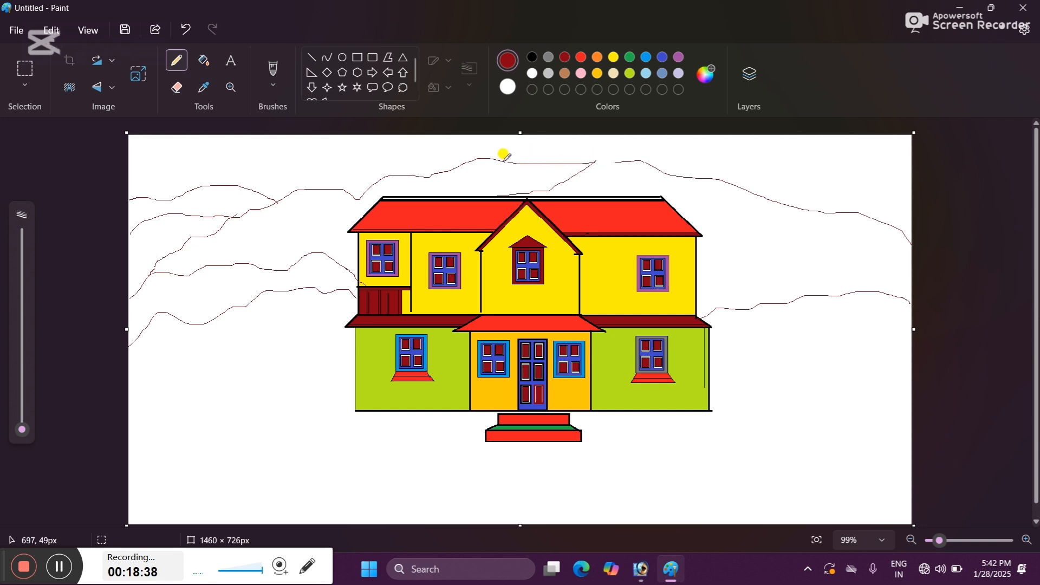
{"action": "mouse_move", "coordinate": [504, 160]}
{"action": "left_mouse_down"}
{"action": "mouse_move", "coordinate": [589, 135]}
{"action": "mouse_move", "coordinate": [727, 168]}
{"action": "mouse_move", "coordinate": [909, 185]}
{"action": "left_mouse_up"}
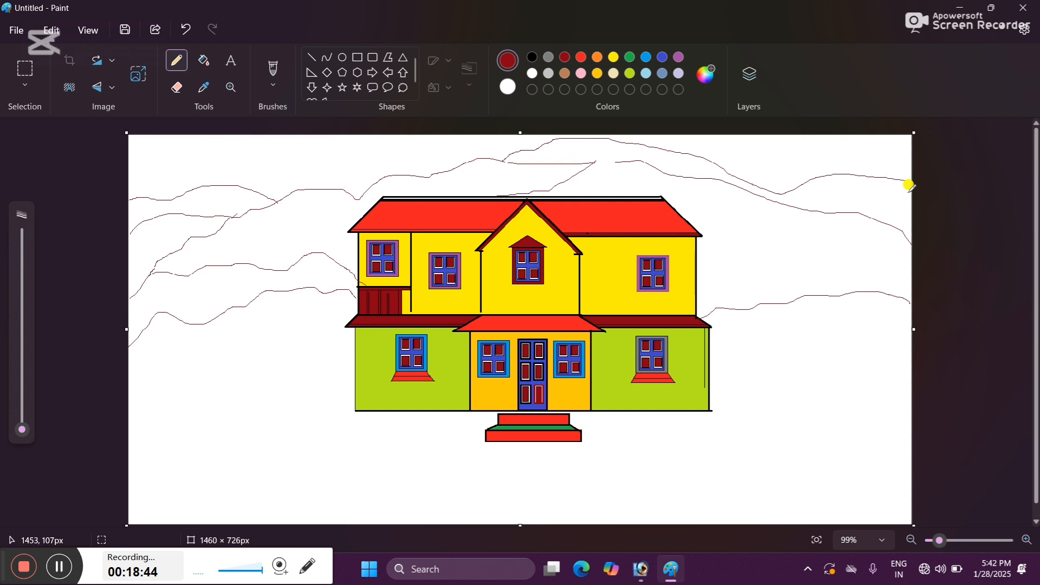
{"action": "left_click_drag", "start_coordinate": [909, 186], "coordinate": [811, 180]}
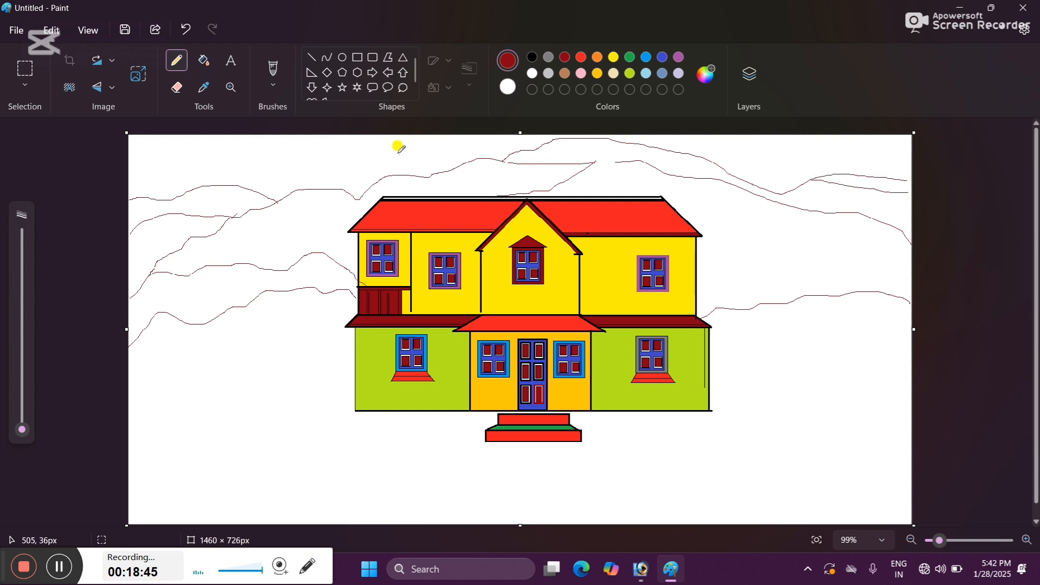
{"action": "left_click_drag", "start_coordinate": [704, 187], "coordinate": [797, 213]}
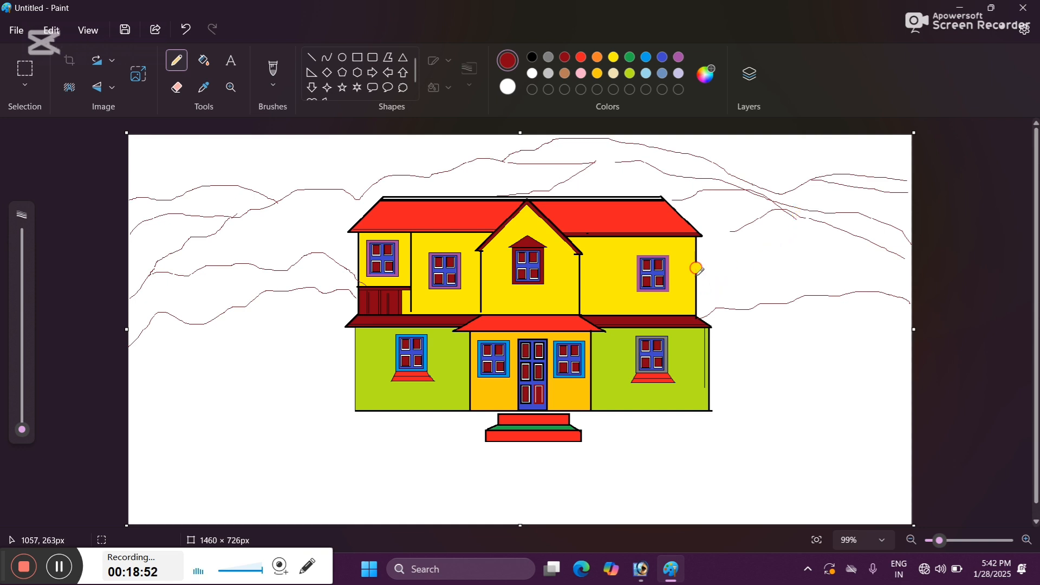
{"action": "mouse_move", "coordinate": [697, 268]}
{"action": "left_mouse_down"}
{"action": "mouse_move", "coordinate": [721, 243]}
{"action": "mouse_move", "coordinate": [766, 232]}
{"action": "mouse_move", "coordinate": [812, 255]}
{"action": "mouse_move", "coordinate": [858, 256]}
{"action": "mouse_move", "coordinate": [887, 280]}
{"action": "left_mouse_up"}
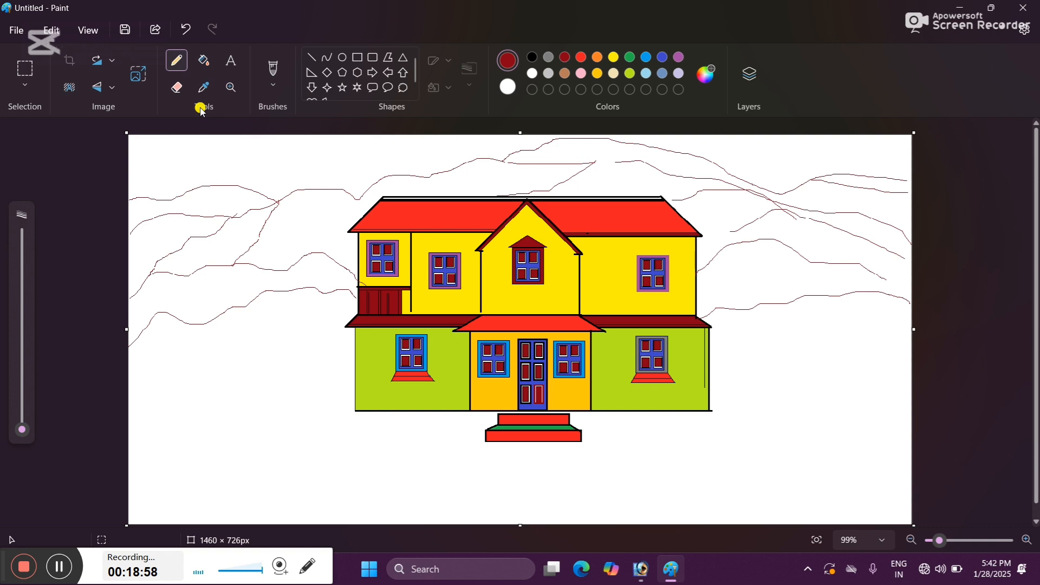
Fill the hill behind the left part of the roof with blue and undo the fill that spills across the background
{"action": "left_click", "coordinate": [204, 61]}
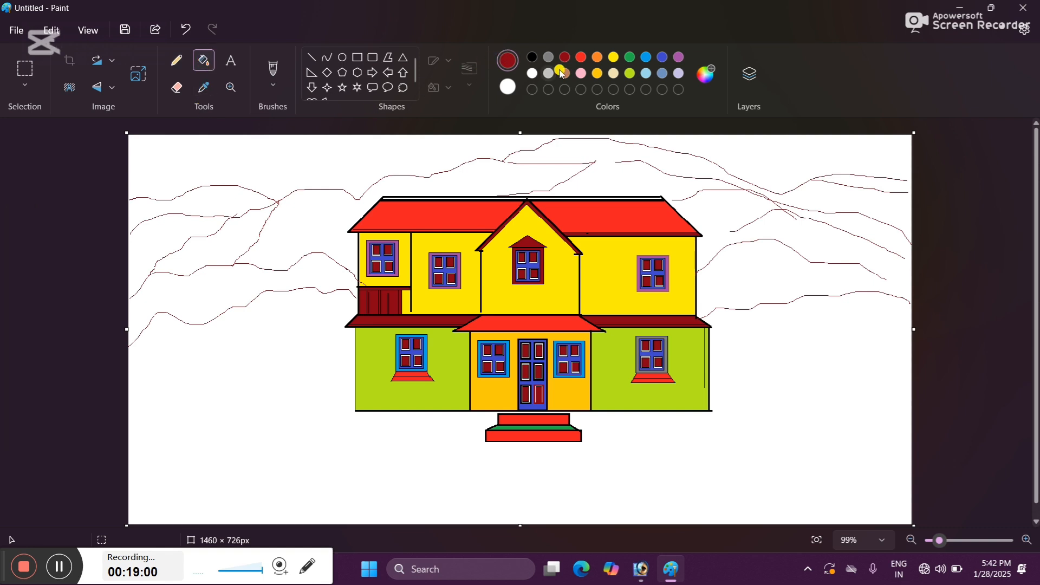
{"action": "left_click", "coordinate": [647, 57]}
{"action": "left_click", "coordinate": [223, 197]}
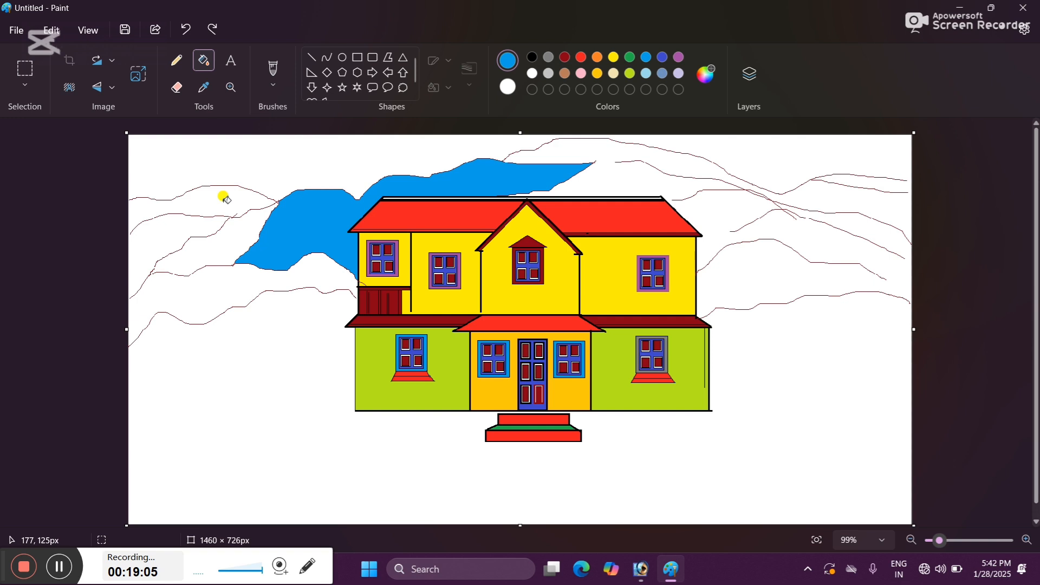
{"action": "left_click", "coordinate": [198, 201]}
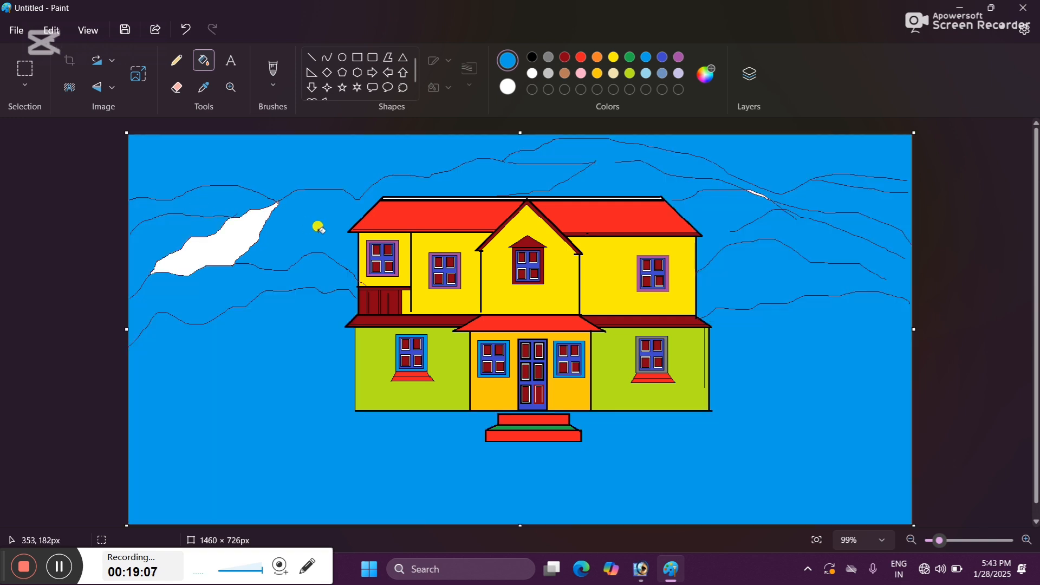
{"action": "key", "text": "ctrl+z"}
Close the gaps in the hill outlines with blue pencil lines beside the house's balcony and at the canvas's right edge
{"action": "left_click", "coordinate": [184, 62]}
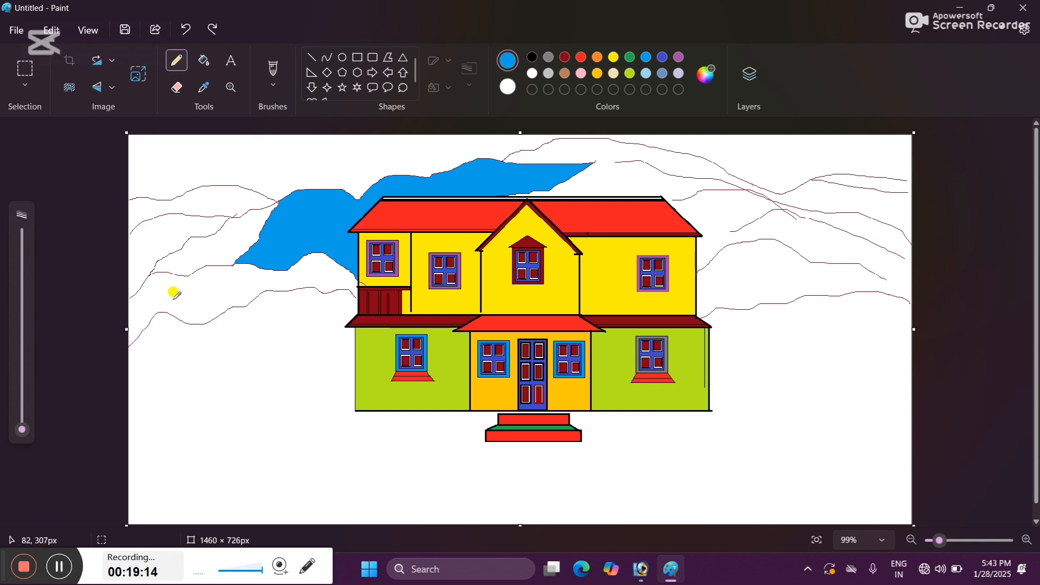
{"action": "left_click_drag", "start_coordinate": [355, 299], "coordinate": [340, 287]}
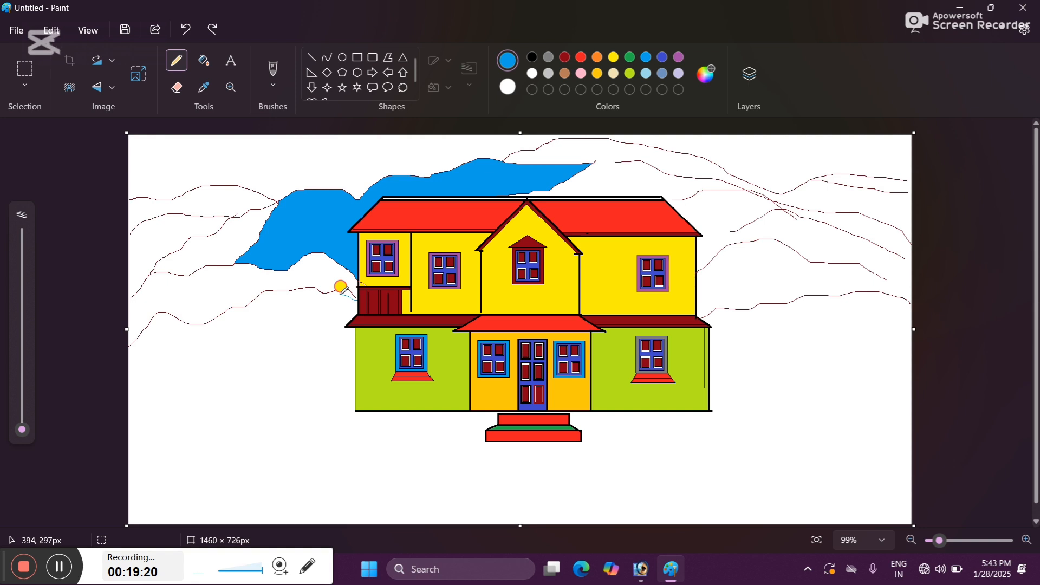
{"action": "left_click_drag", "start_coordinate": [341, 287], "coordinate": [303, 290]}
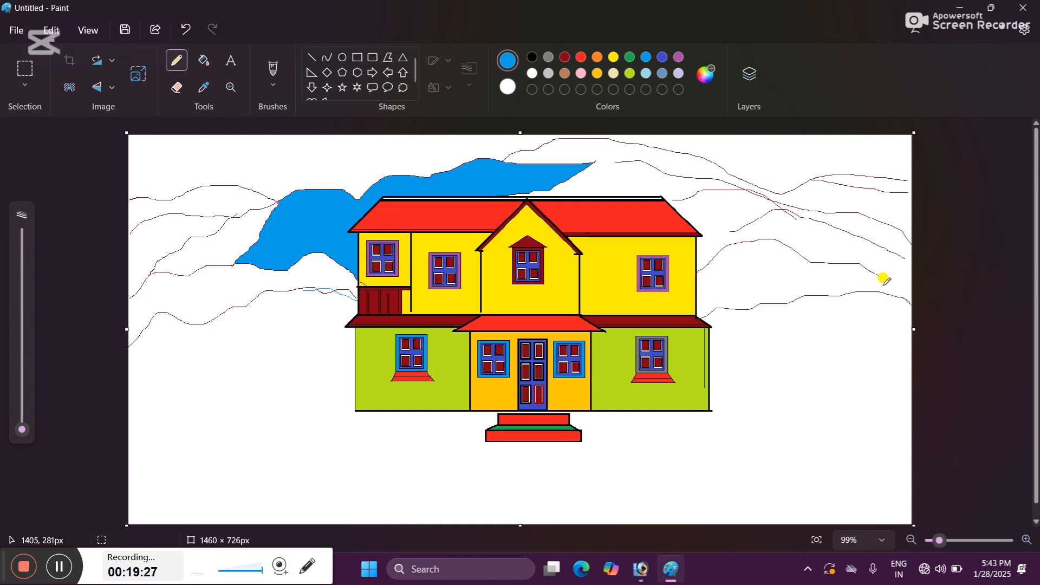
{"action": "mouse_move", "coordinate": [869, 263]}
{"action": "left_mouse_down"}
{"action": "mouse_move", "coordinate": [913, 282]}
{"action": "mouse_move", "coordinate": [901, 255]}
{"action": "left_mouse_up"}
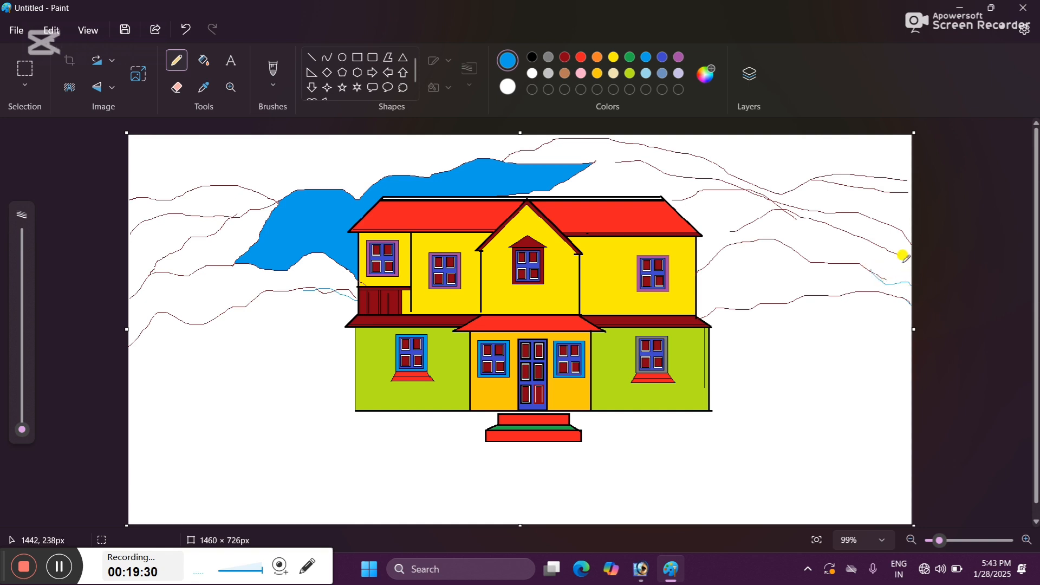
Undo a trial blue fill on the left hills and fill the hill behind the right part of the roof with blue
{"action": "left_click", "coordinate": [205, 62]}
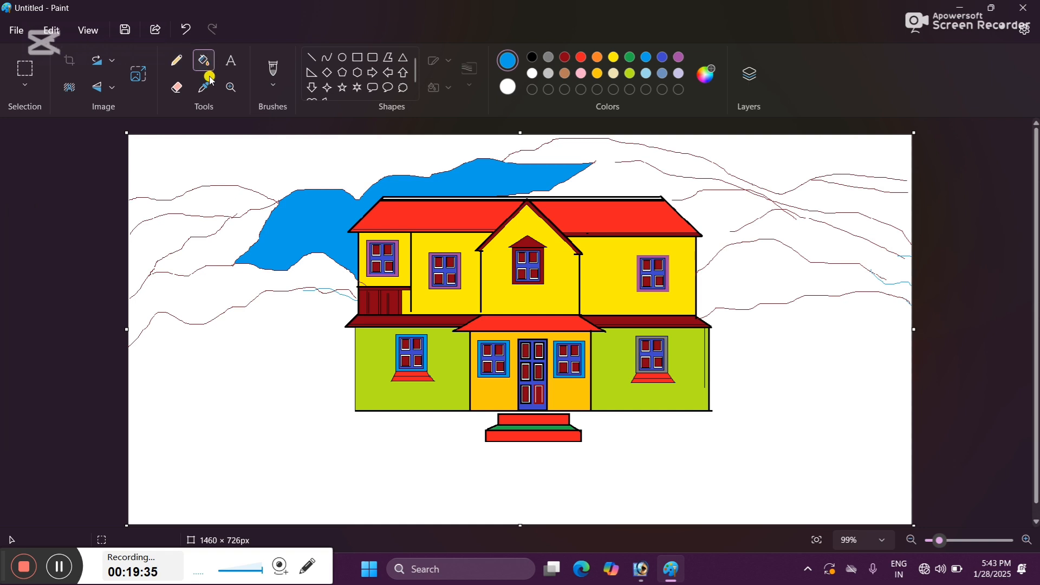
{"action": "left_click", "coordinate": [219, 196]}
{"action": "key", "text": "ctrl+z"}
{"action": "left_click", "coordinate": [613, 168]}
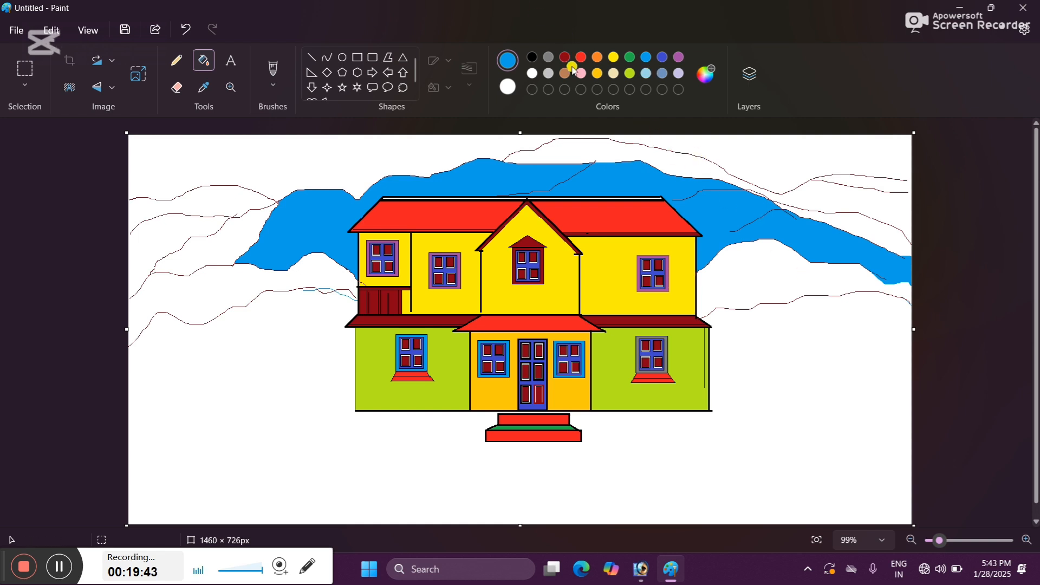
Fill the hills beside the house's left wall with green, undoing the first fill that spills into the sky
{"action": "left_click", "coordinate": [630, 57]}
{"action": "left_click", "coordinate": [228, 207]}
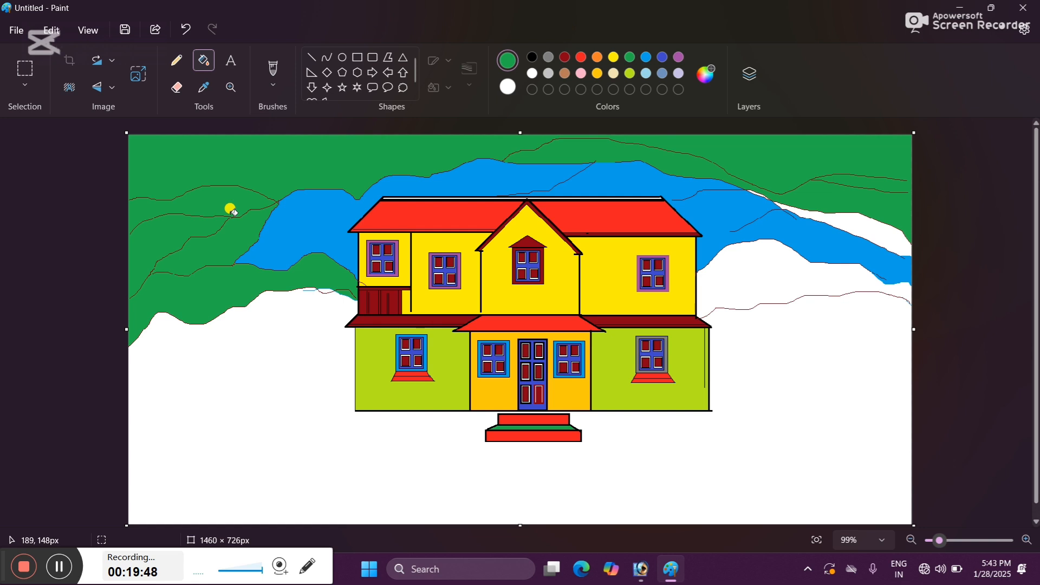
{"action": "key", "text": "ctrl+z"}
{"action": "left_click", "coordinate": [233, 214]}
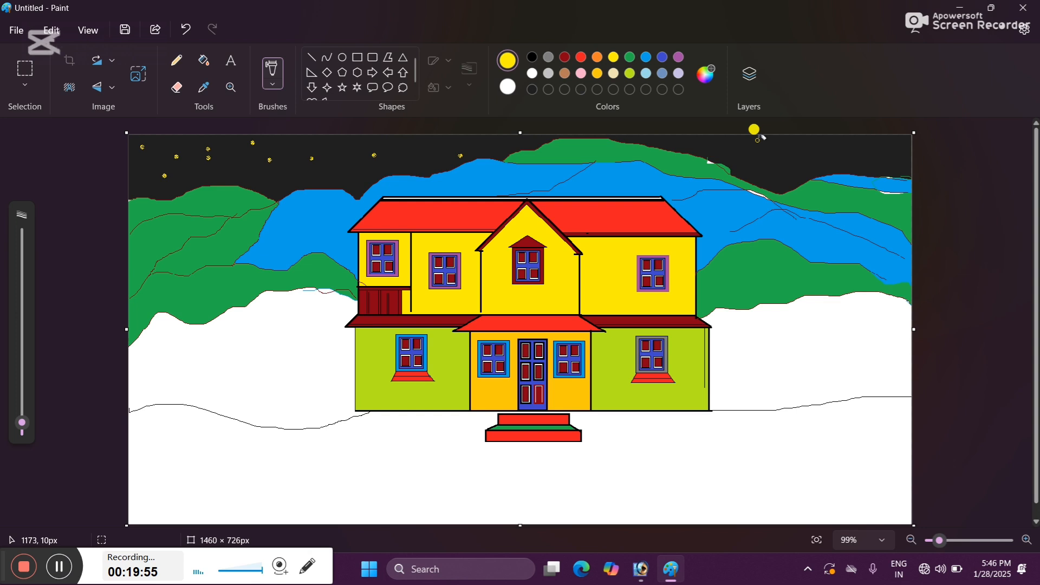
Dot small yellow brush stars across the dark sky above the right-hand hills and above the left part of the roof
{"action": "left_click", "coordinate": [758, 140]}
{"action": "left_click", "coordinate": [794, 185]}
{"action": "left_click", "coordinate": [818, 149]}
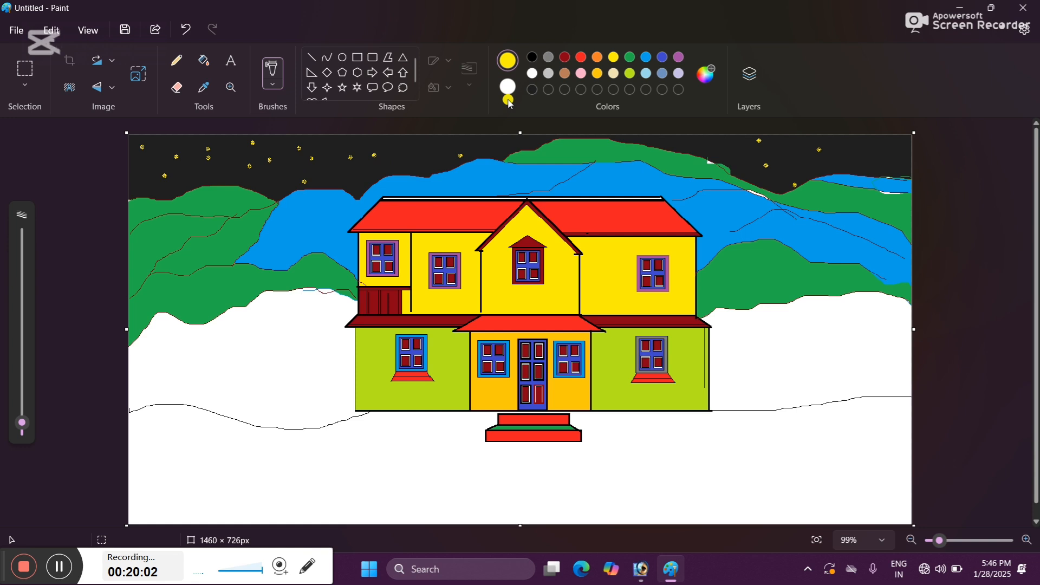
{"action": "left_click", "coordinate": [508, 87]}
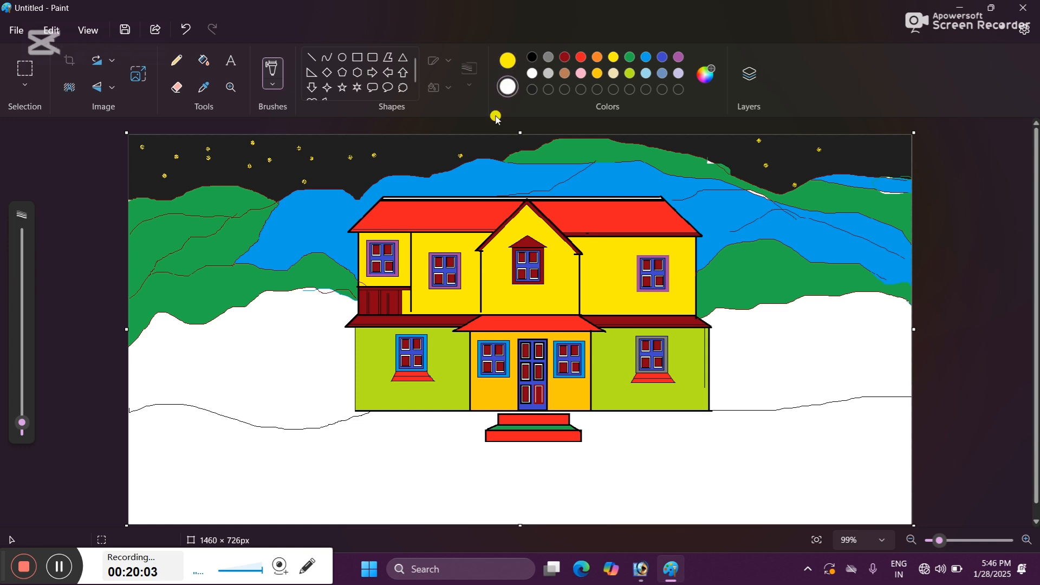
{"action": "left_click", "coordinate": [415, 151]}
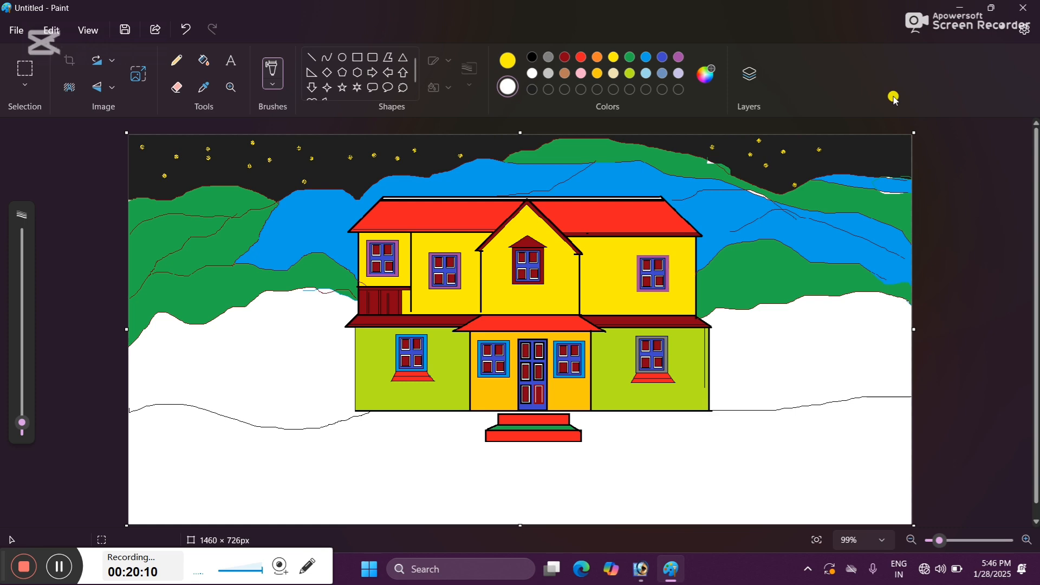